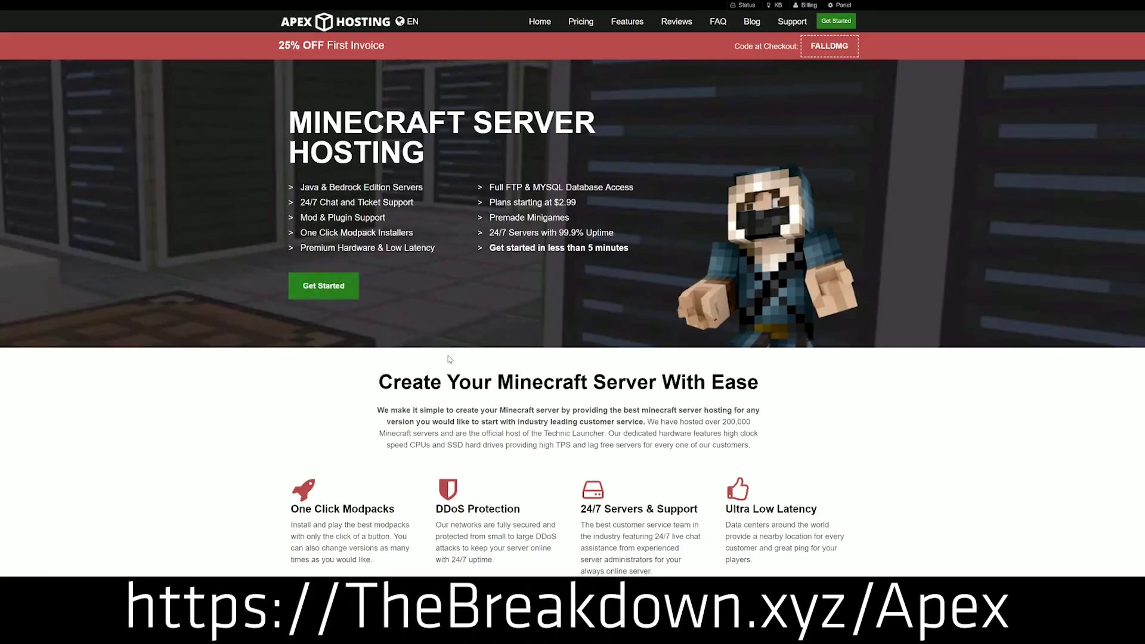
Step: Look over the Apex Hosting feature list, highlighting 24/7 Servers & Support, Automated Backups and Instant Setup
{"action": "scroll", "coordinate": [443, 300], "scroll_direction": "down", "scroll_amount": 3}
{"action": "scroll", "coordinate": [443, 300], "scroll_direction": "down", "scroll_amount": 1}
{"action": "left_click_drag", "start_coordinate": [291, 267], "coordinate": [699, 271]}
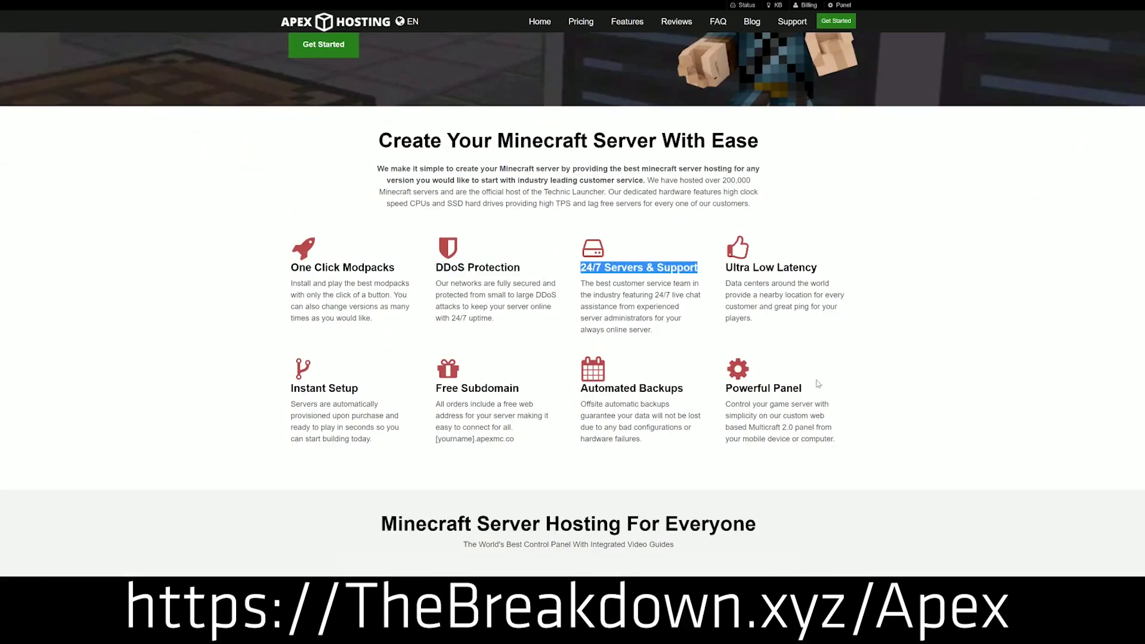
{"action": "left_click_drag", "start_coordinate": [580, 386], "coordinate": [718, 388]}
{"action": "left_click", "coordinate": [684, 389]}
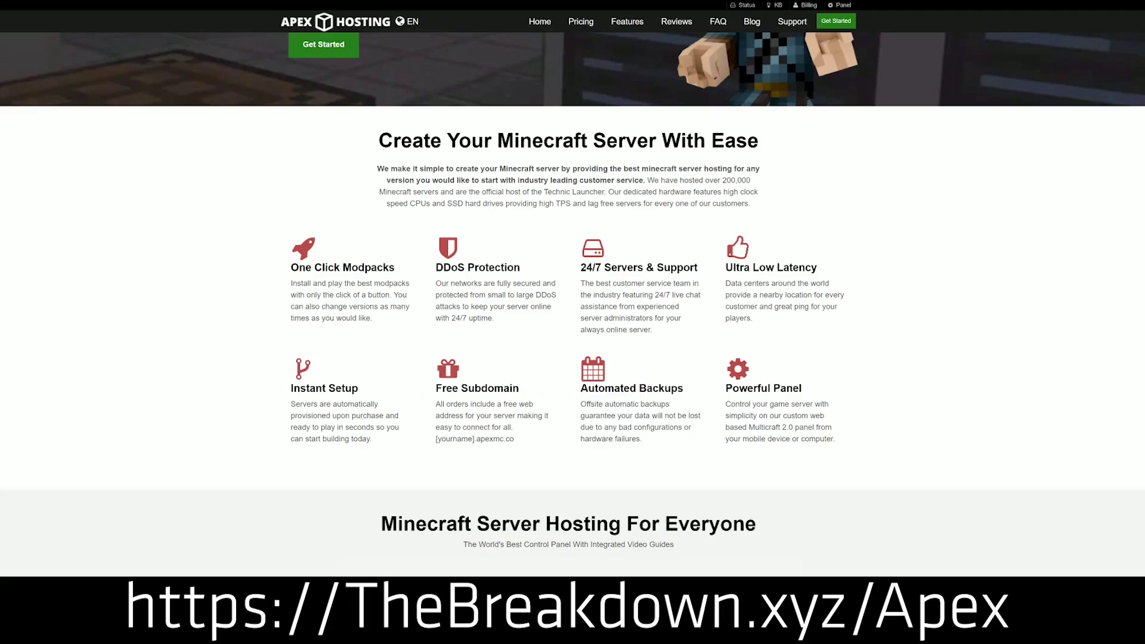
{"action": "left_click_drag", "start_coordinate": [379, 441], "coordinate": [291, 388]}
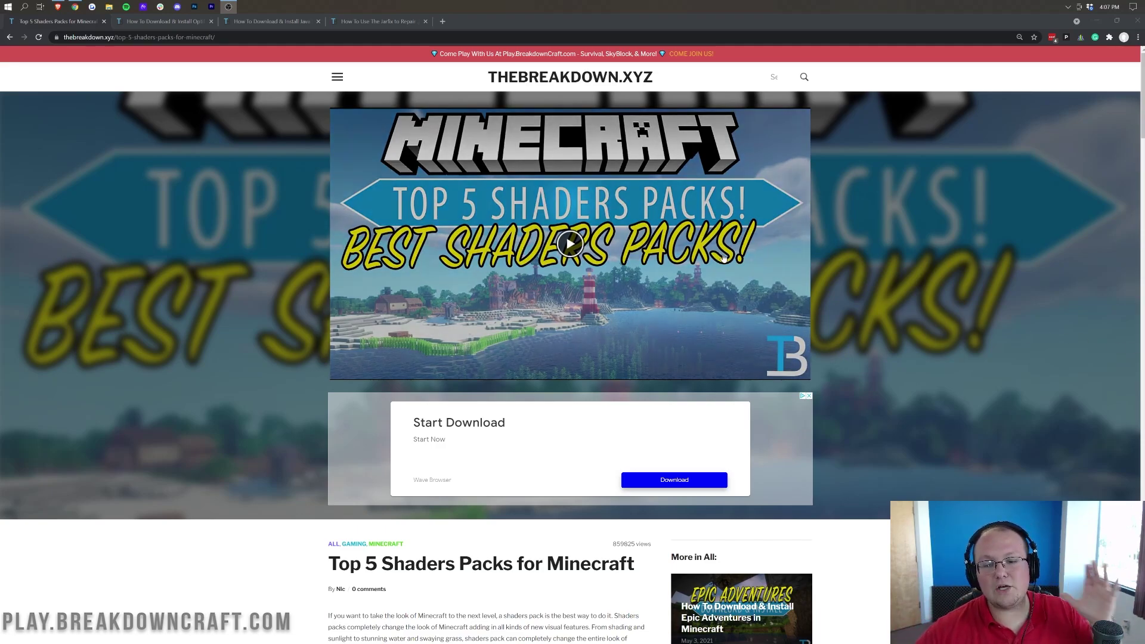
Step: Browse the Top 5 Shaders Packs for Minecraft article and examine the five listed packs
{"action": "scroll", "coordinate": [720, 255], "scroll_direction": "down", "scroll_amount": 5}
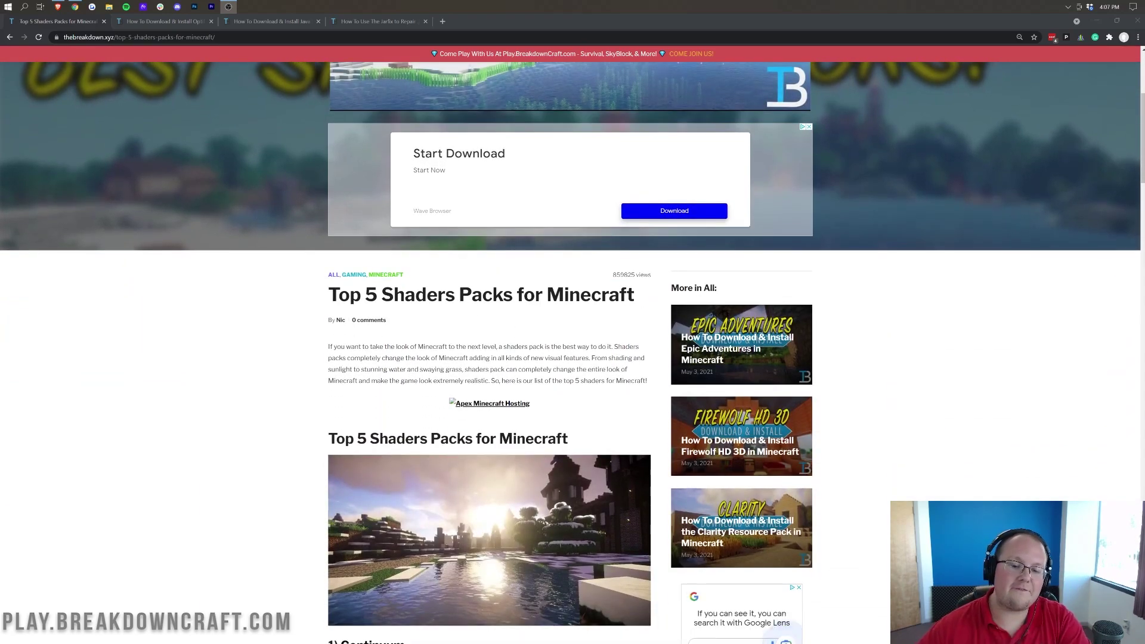
{"action": "left_click_drag", "start_coordinate": [381, 295], "coordinate": [635, 298]}
{"action": "left_click", "coordinate": [635, 298]}
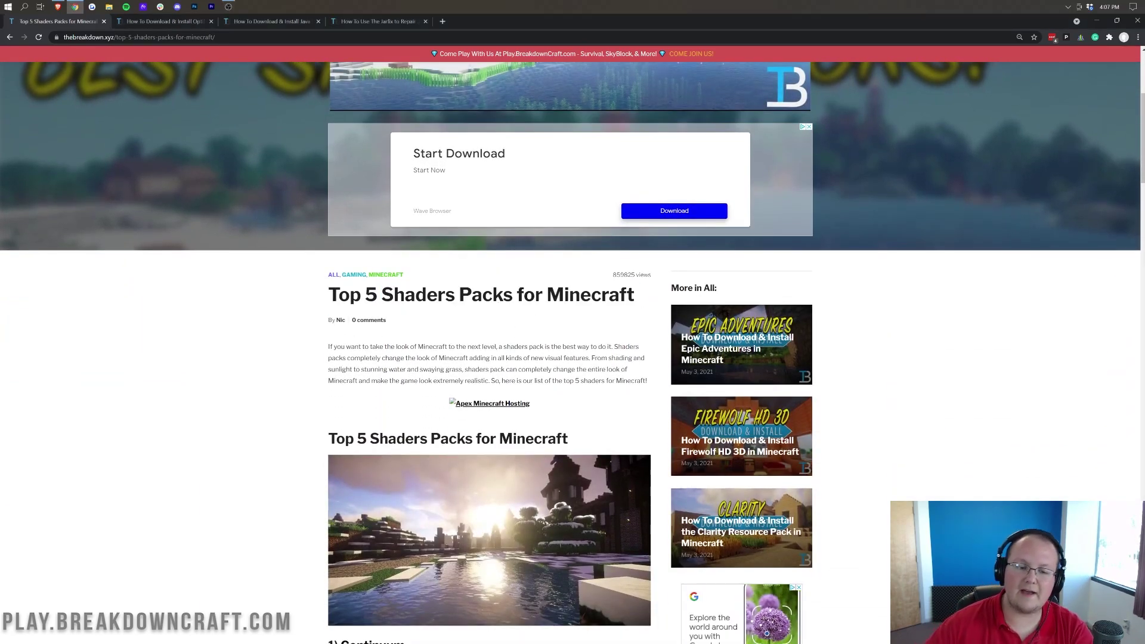
{"action": "scroll", "coordinate": [501, 371], "scroll_direction": "down", "scroll_amount": 8}
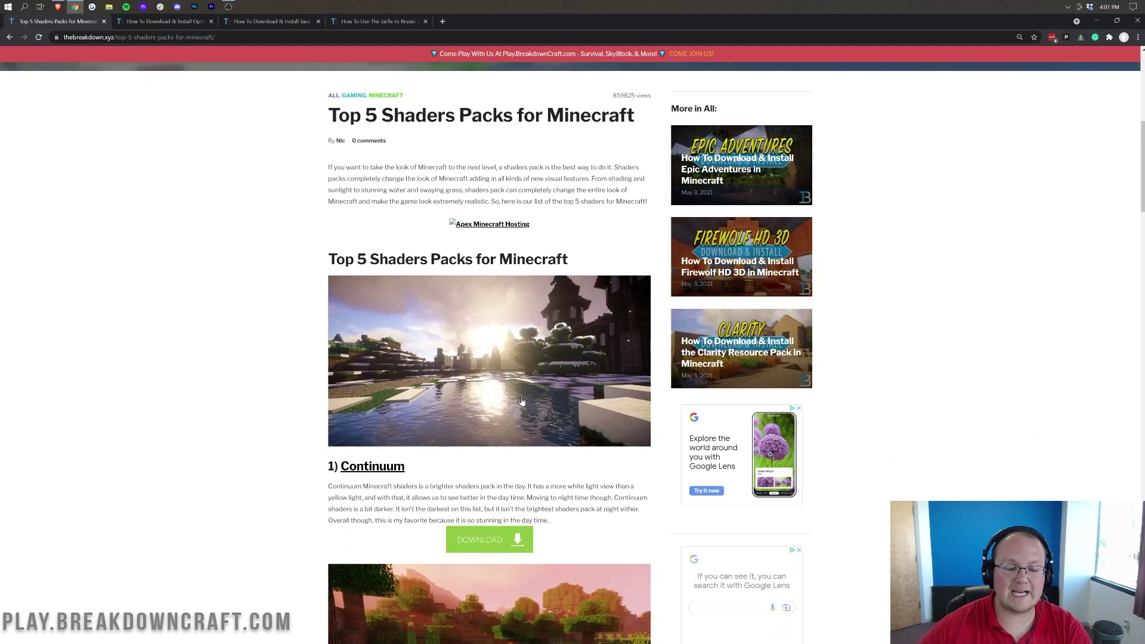
{"action": "scroll", "coordinate": [501, 371], "scroll_direction": "down", "scroll_amount": 3}
{"action": "scroll", "coordinate": [501, 370], "scroll_direction": "up", "scroll_amount": 4}
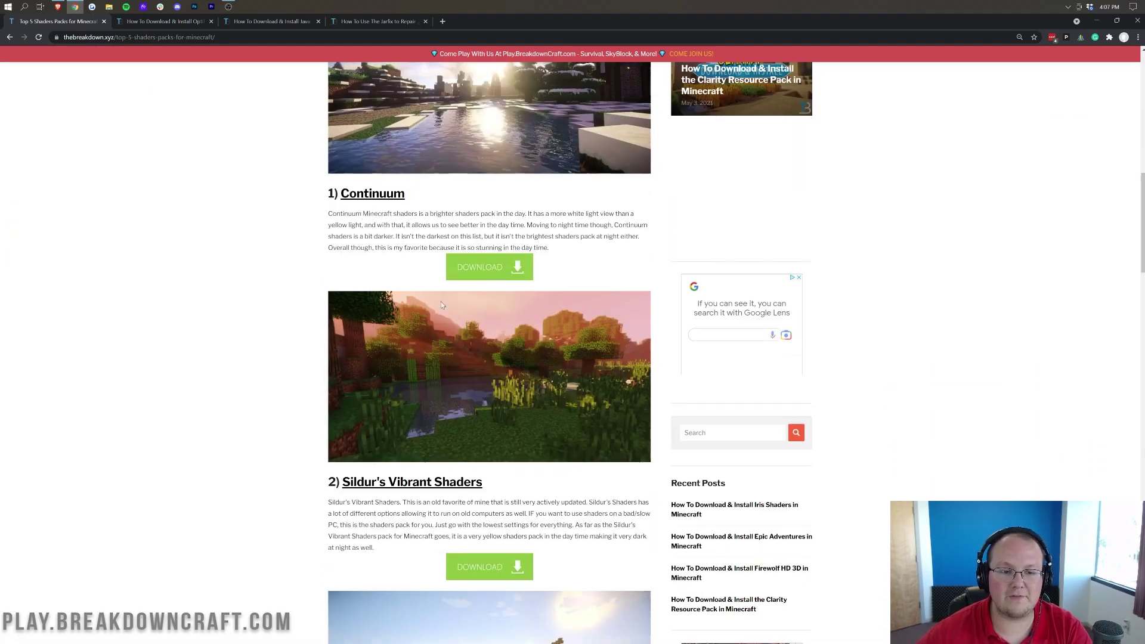
{"action": "scroll", "coordinate": [501, 370], "scroll_direction": "down", "scroll_amount": 1}
{"action": "scroll", "coordinate": [500, 370], "scroll_direction": "up", "scroll_amount": 1}
{"action": "scroll", "coordinate": [517, 255], "scroll_direction": "up", "scroll_amount": 3}
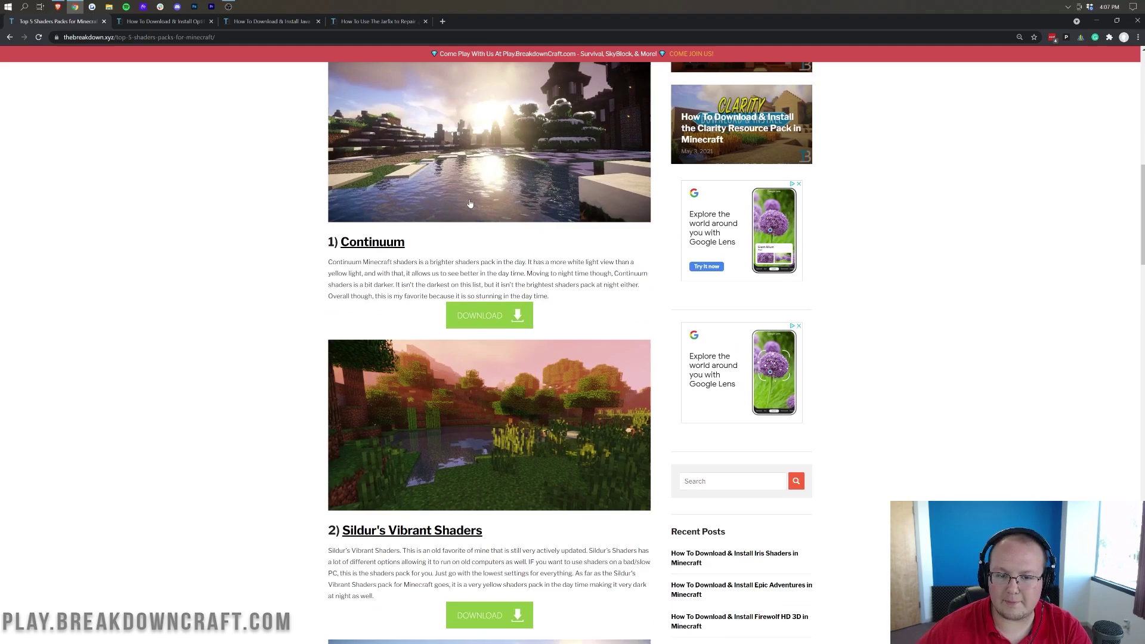
{"action": "scroll", "coordinate": [518, 255], "scroll_direction": "down", "scroll_amount": 5}
{"action": "scroll", "coordinate": [517, 255], "scroll_direction": "down", "scroll_amount": 4}
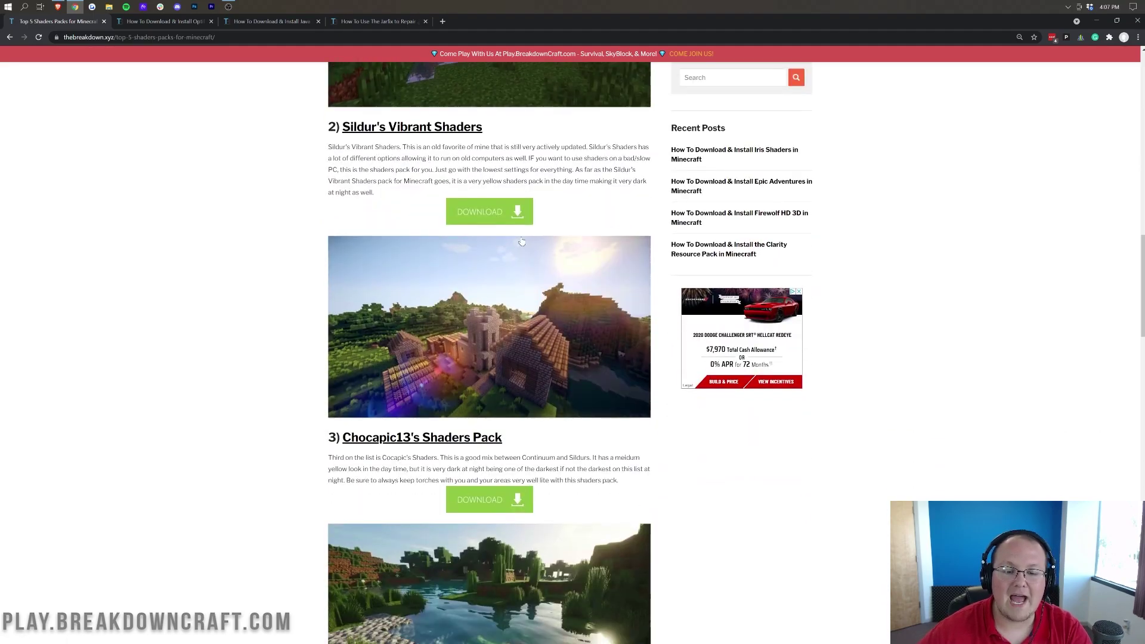
{"action": "scroll", "coordinate": [570, 301], "scroll_direction": "up", "scroll_amount": 15}
{"action": "scroll", "coordinate": [570, 301], "scroll_direction": "up", "scroll_amount": 3}
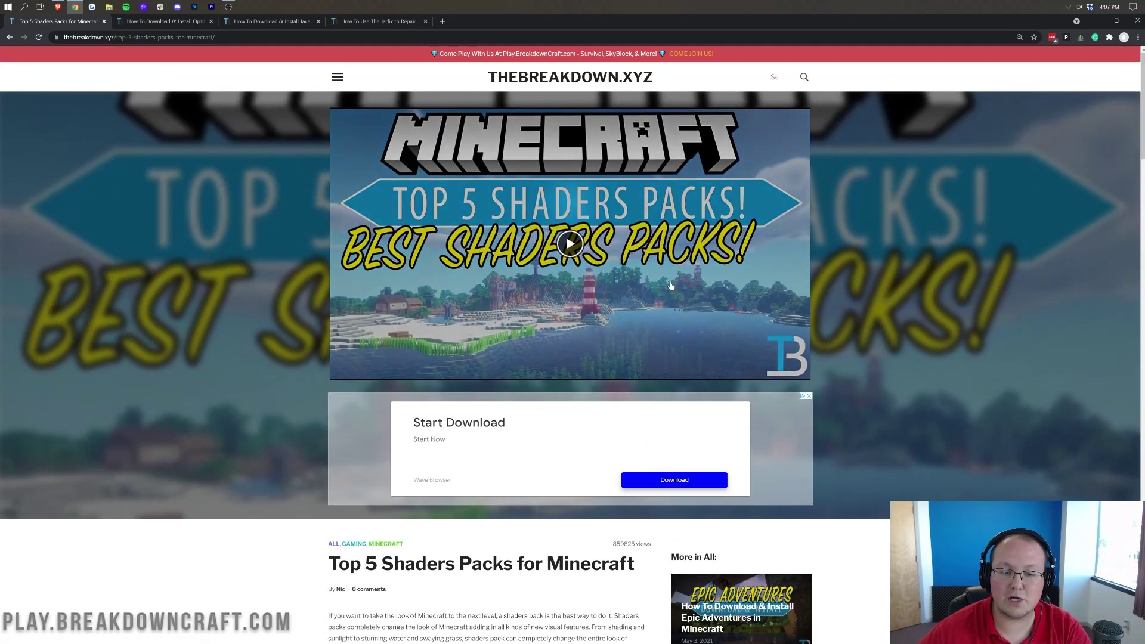
{"action": "scroll", "coordinate": [508, 262], "scroll_direction": "down", "scroll_amount": 20}
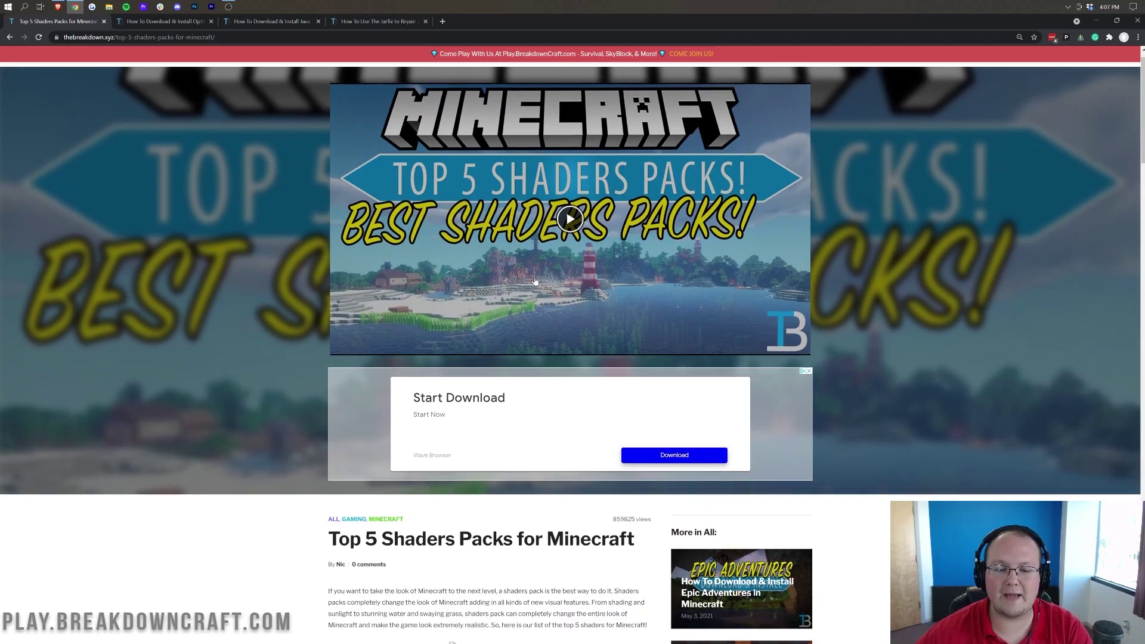
{"action": "scroll", "coordinate": [413, 225], "scroll_direction": "down", "scroll_amount": 12}
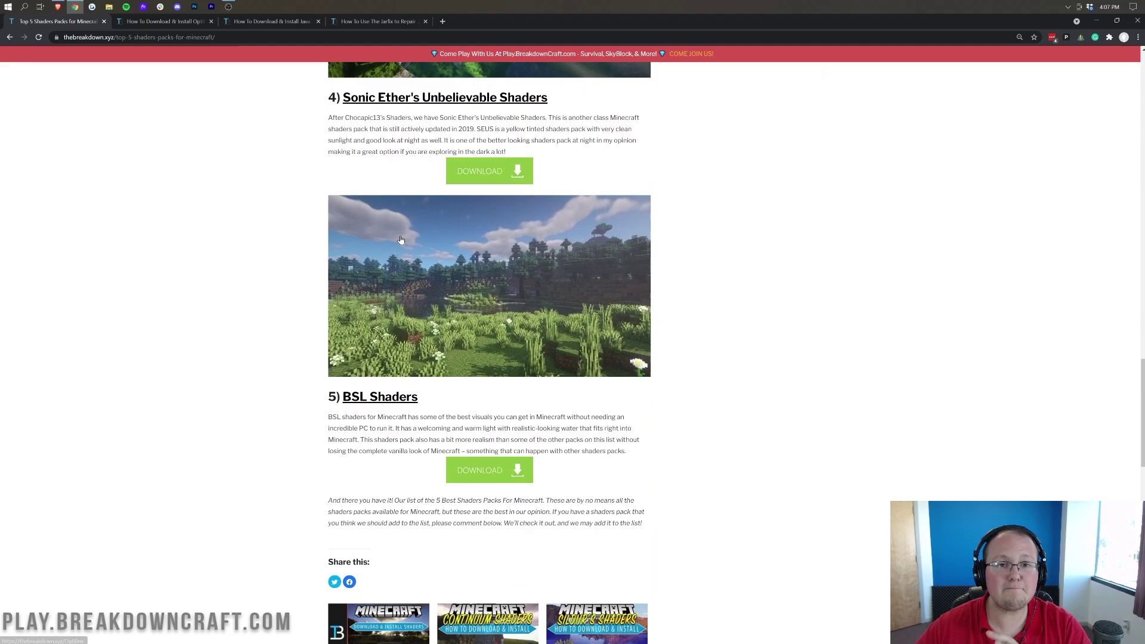
Step: Open the download page for Sonic Ether's Unbelievable Shaders in a background tab, keeping the shaders list in view
{"action": "scroll", "coordinate": [686, 345], "scroll_direction": "up", "scroll_amount": 4}
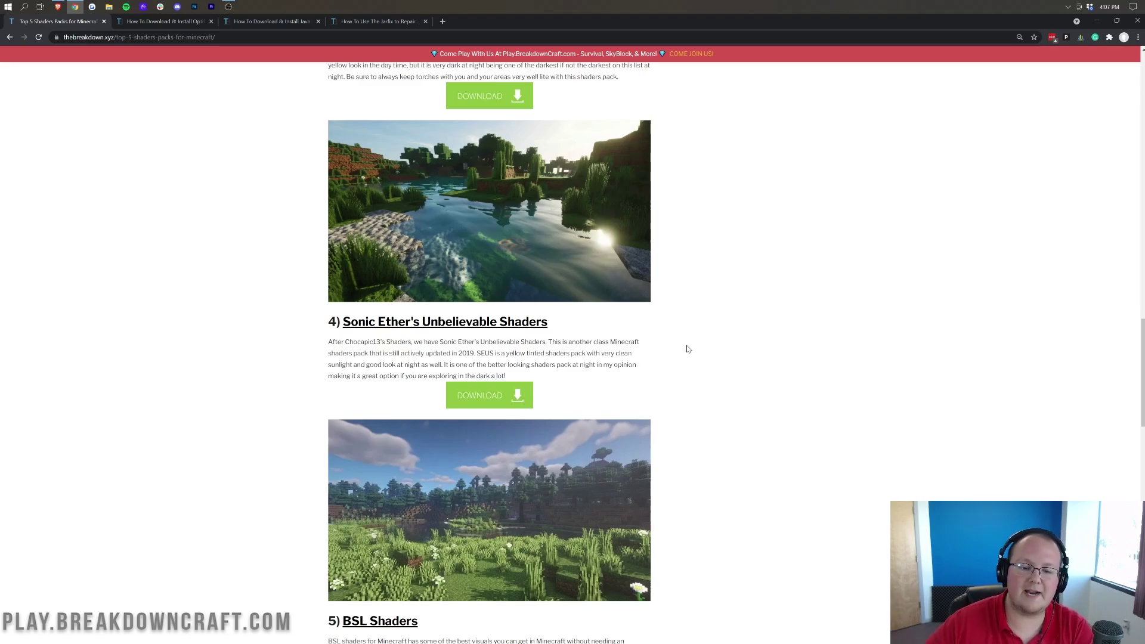
{"action": "scroll", "coordinate": [688, 349], "scroll_direction": "up", "scroll_amount": 1}
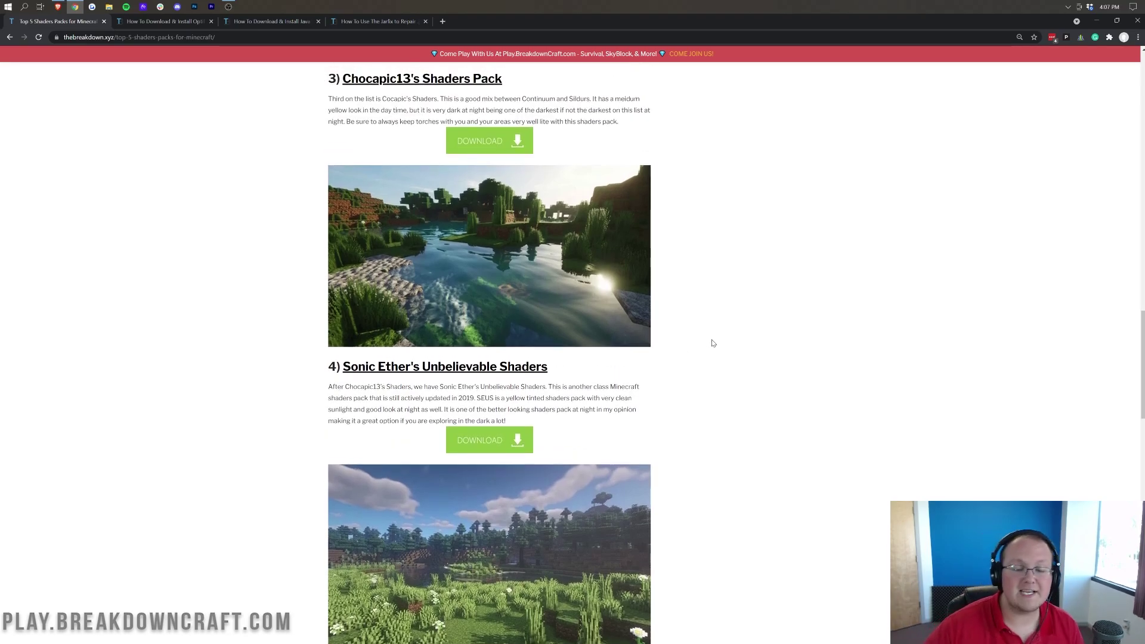
{"action": "scroll", "coordinate": [685, 328], "scroll_direction": "down", "scroll_amount": 2}
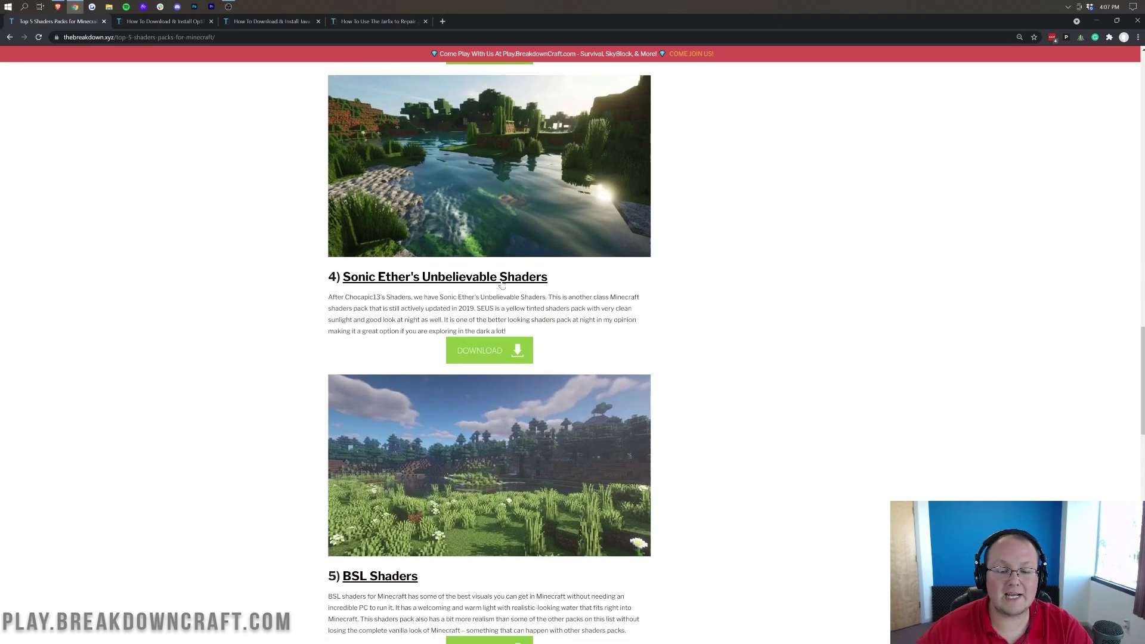
{"action": "middle_click", "coordinate": [457, 357]}
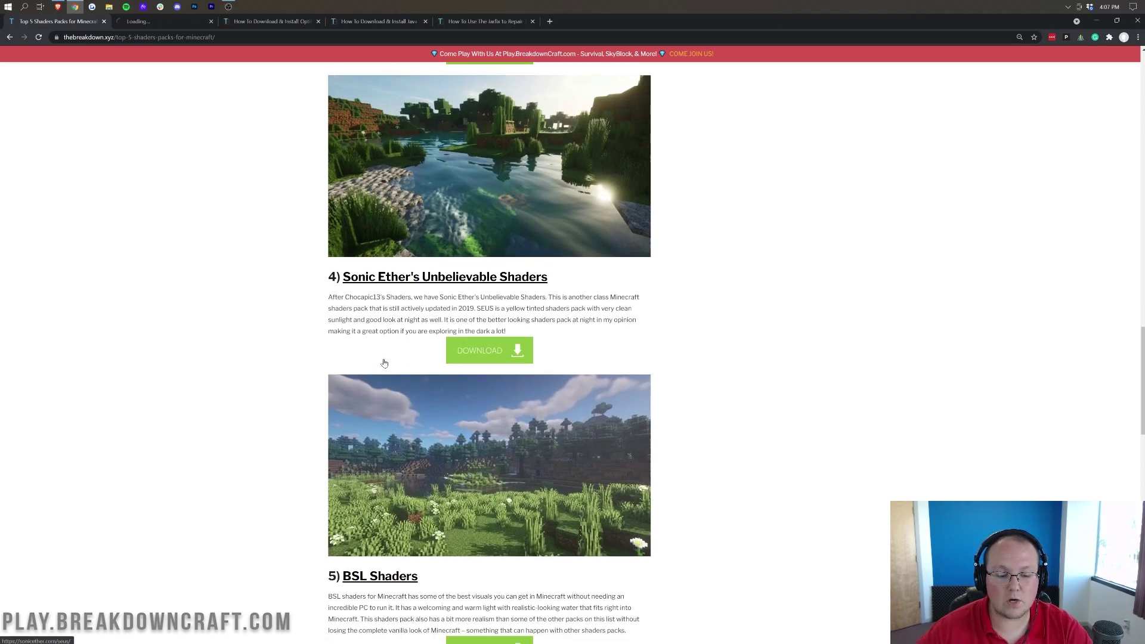
Step: Find Chocapic13's Shaders Pack in the top 5 list and open its download article
{"action": "scroll", "coordinate": [383, 361], "scroll_direction": "down", "scroll_amount": 3}
{"action": "scroll", "coordinate": [412, 369], "scroll_direction": "up", "scroll_amount": 10}
{"action": "scroll", "coordinate": [414, 364], "scroll_direction": "up", "scroll_amount": 10}
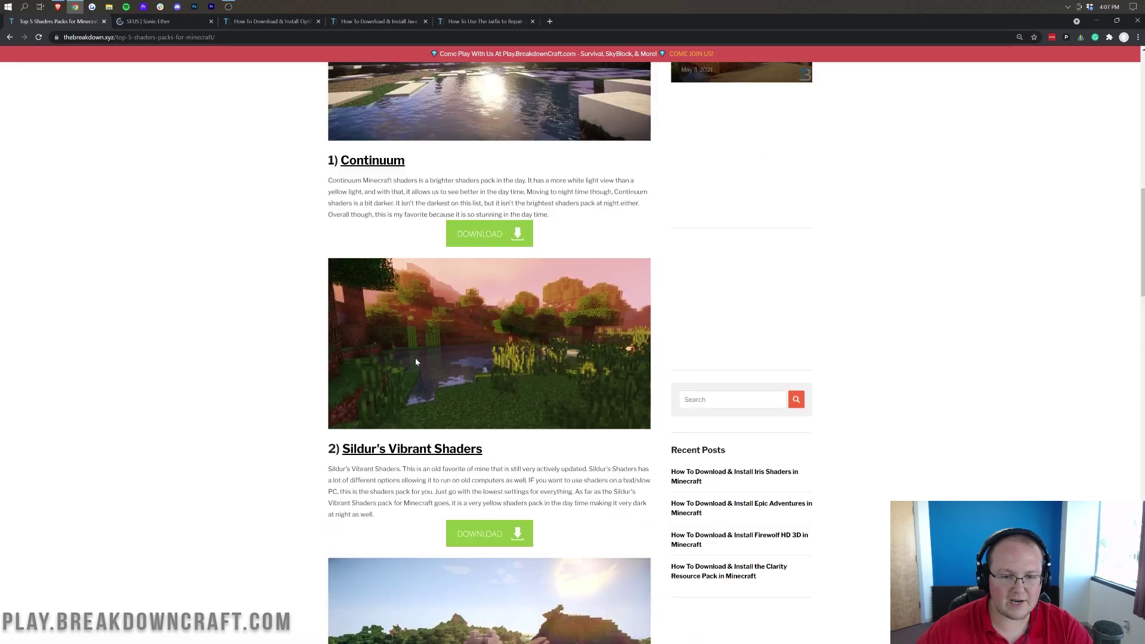
{"action": "scroll", "coordinate": [416, 369], "scroll_direction": "down", "scroll_amount": 4}
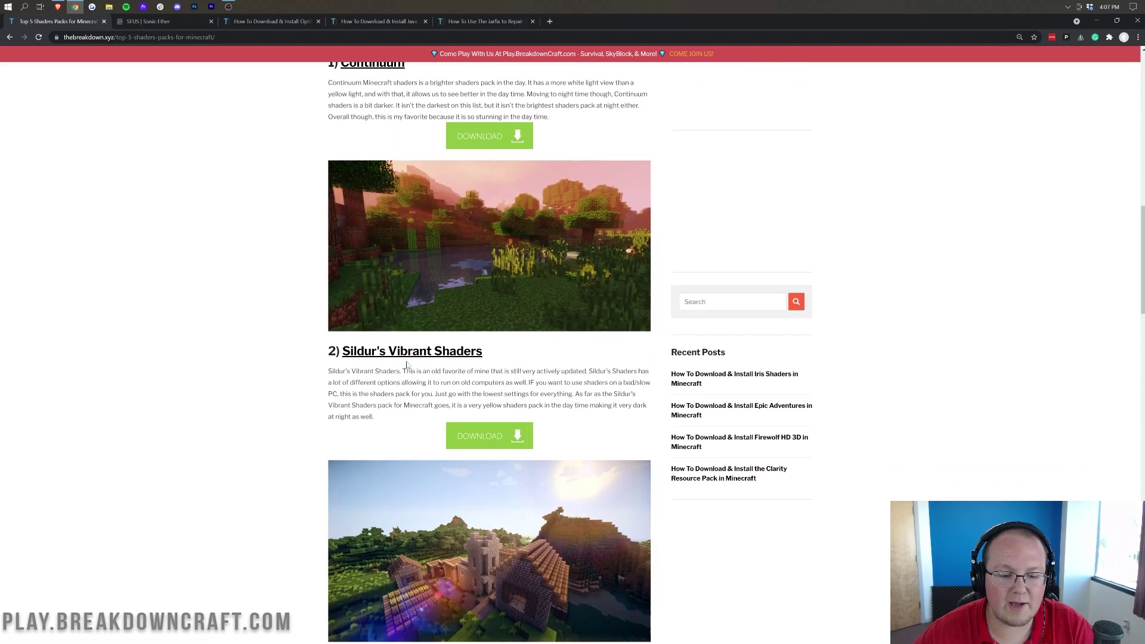
{"action": "scroll", "coordinate": [449, 356], "scroll_direction": "down", "scroll_amount": 2}
{"action": "scroll", "coordinate": [450, 355], "scroll_direction": "down", "scroll_amount": 1}
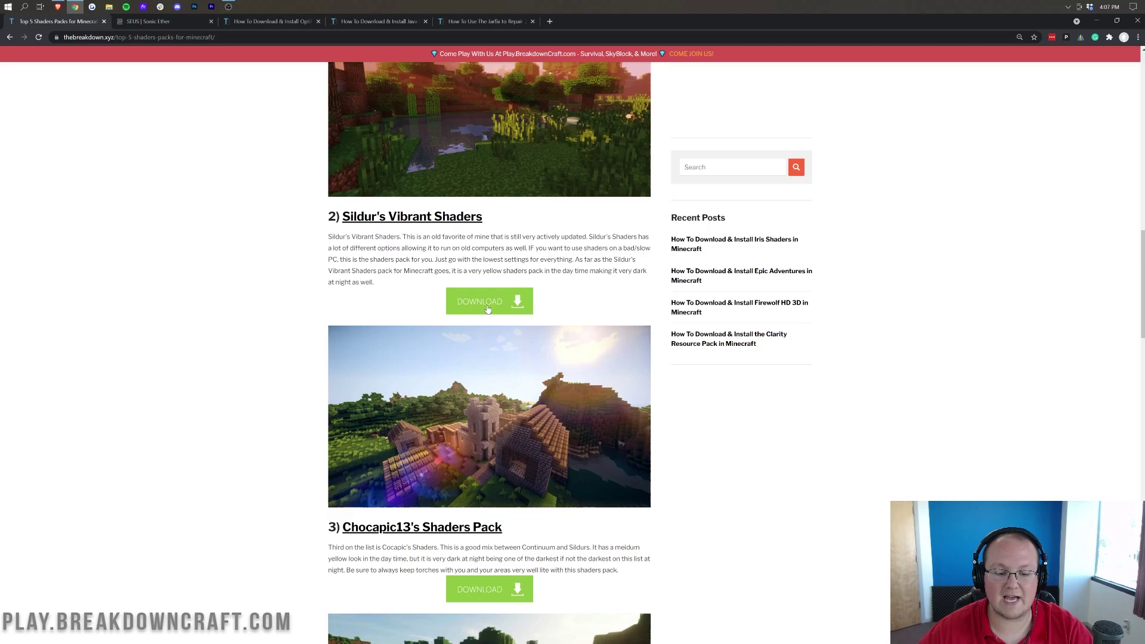
{"action": "scroll", "coordinate": [487, 307], "scroll_direction": "down", "scroll_amount": 4}
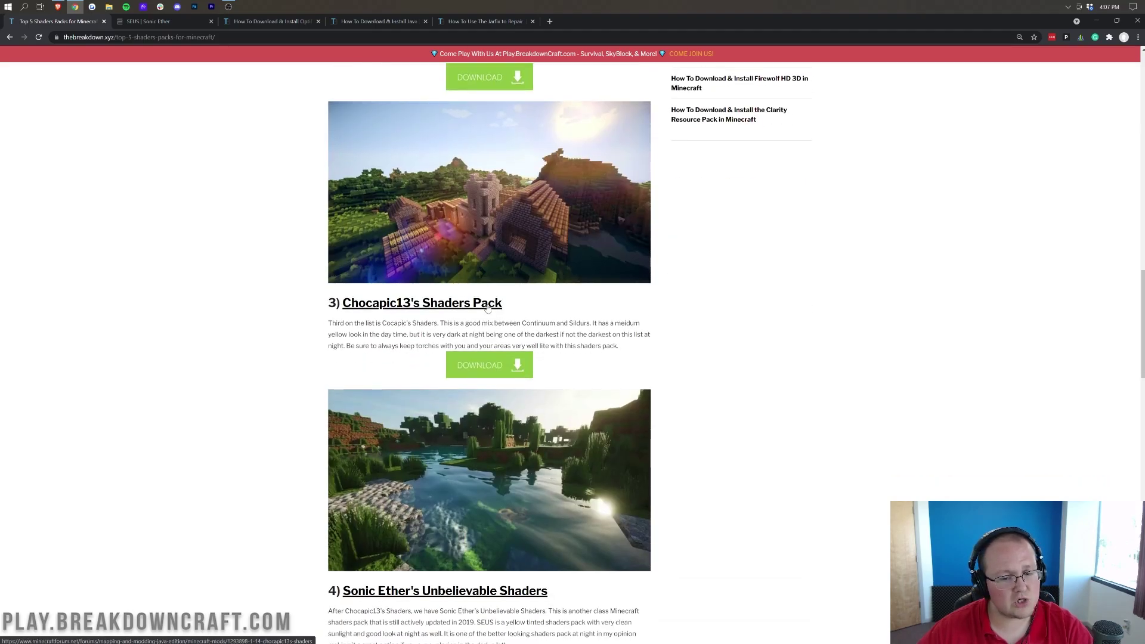
{"action": "left_click", "coordinate": [468, 370]}
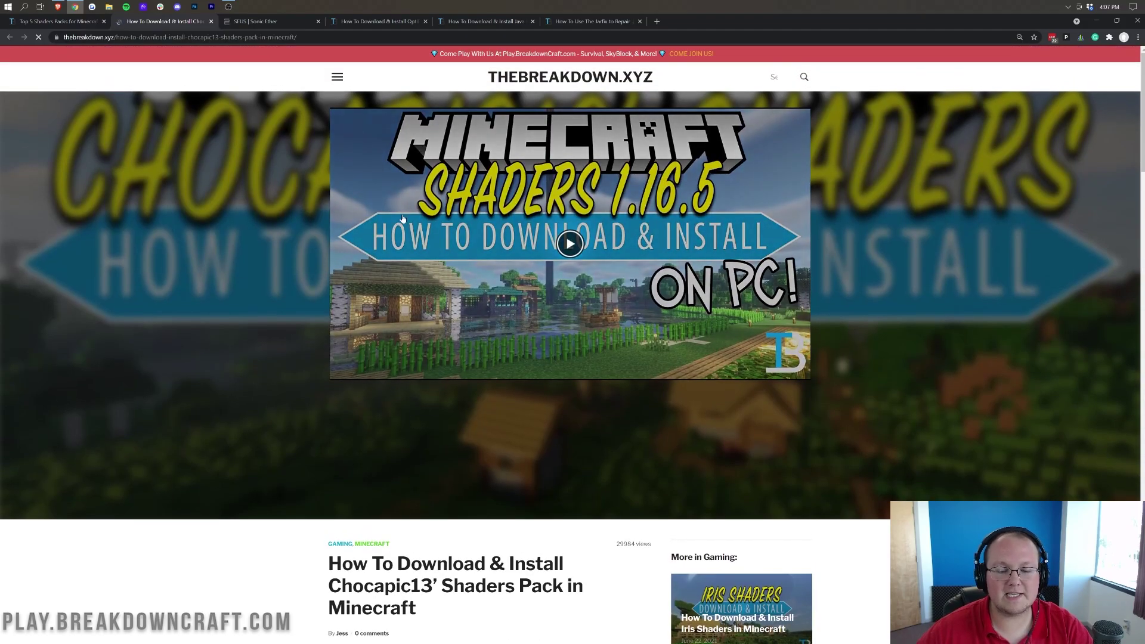
Step: Follow the article's Chocapic13' Shaders download link to the pack's CurseForge page
{"action": "scroll", "coordinate": [451, 197], "scroll_direction": "down", "scroll_amount": 6}
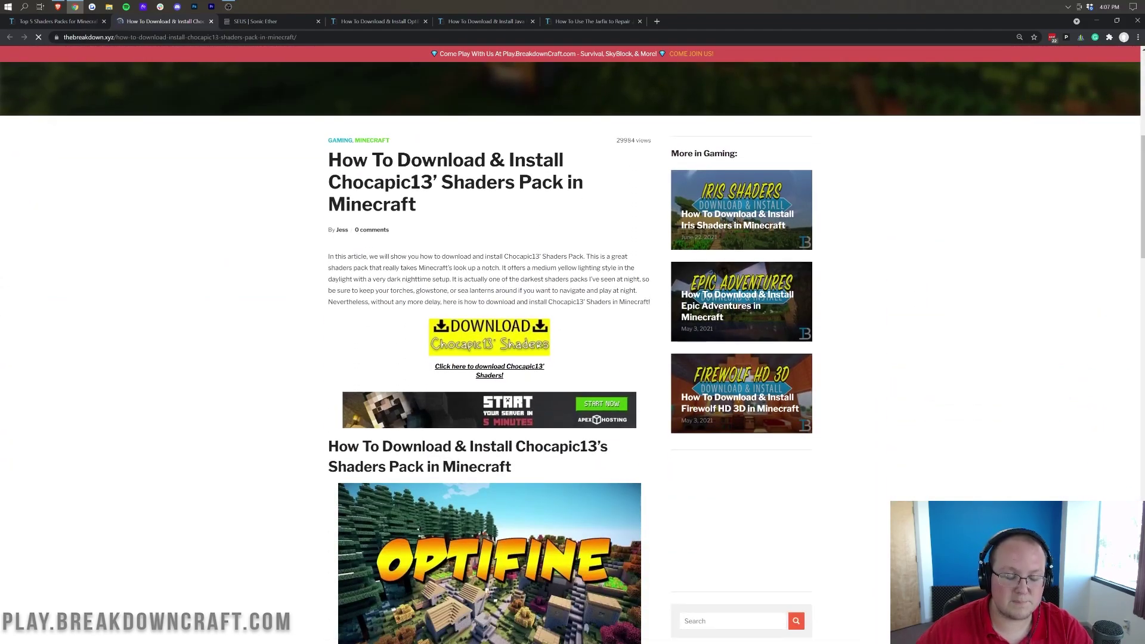
{"action": "scroll", "coordinate": [483, 269], "scroll_direction": "down", "scroll_amount": 2}
{"action": "left_click", "coordinate": [482, 206]}
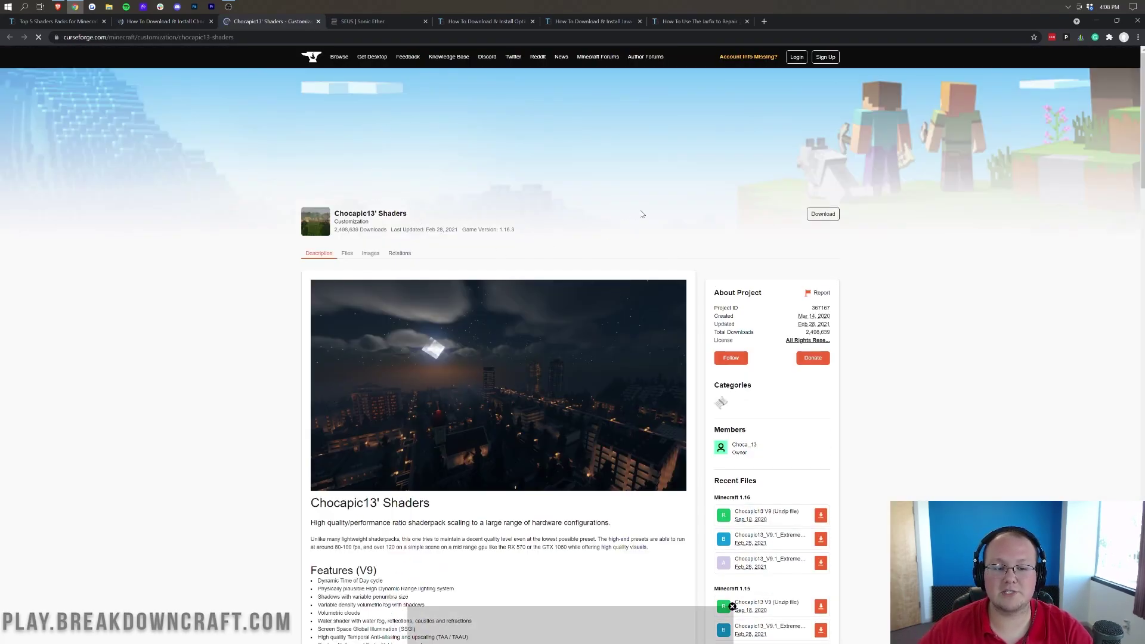
Step: Download the Chocapic13 V9 file listed under Minecraft 1.16 in the recent files
{"action": "scroll", "coordinate": [744, 227], "scroll_direction": "down", "scroll_amount": 5}
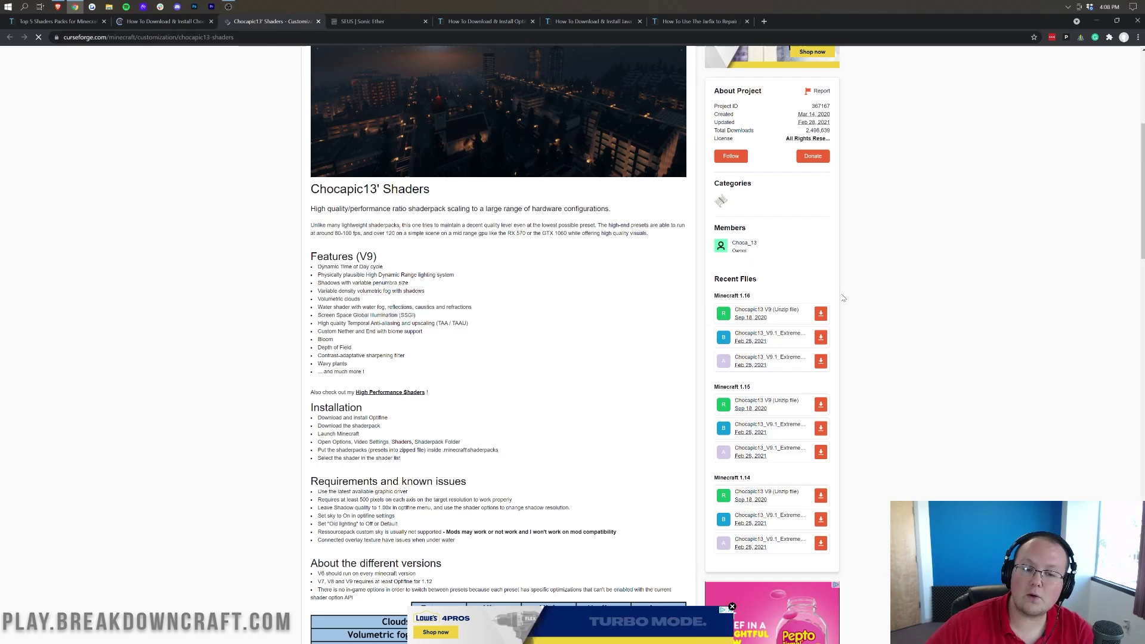
{"action": "triple_click", "coordinate": [736, 293]}
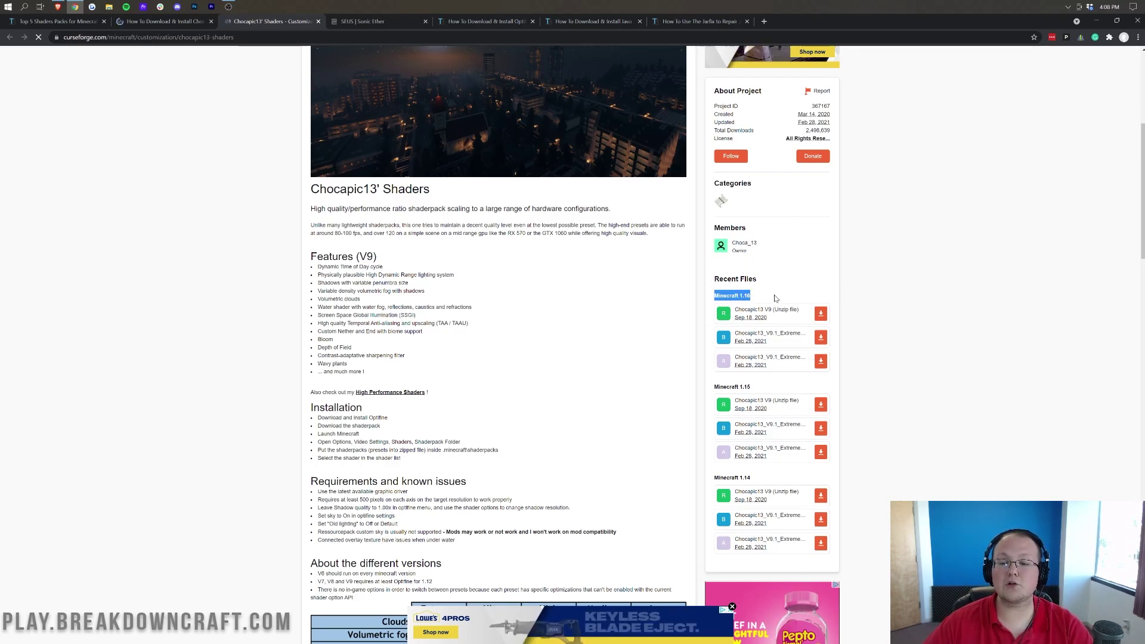
{"action": "left_click", "coordinate": [775, 298]}
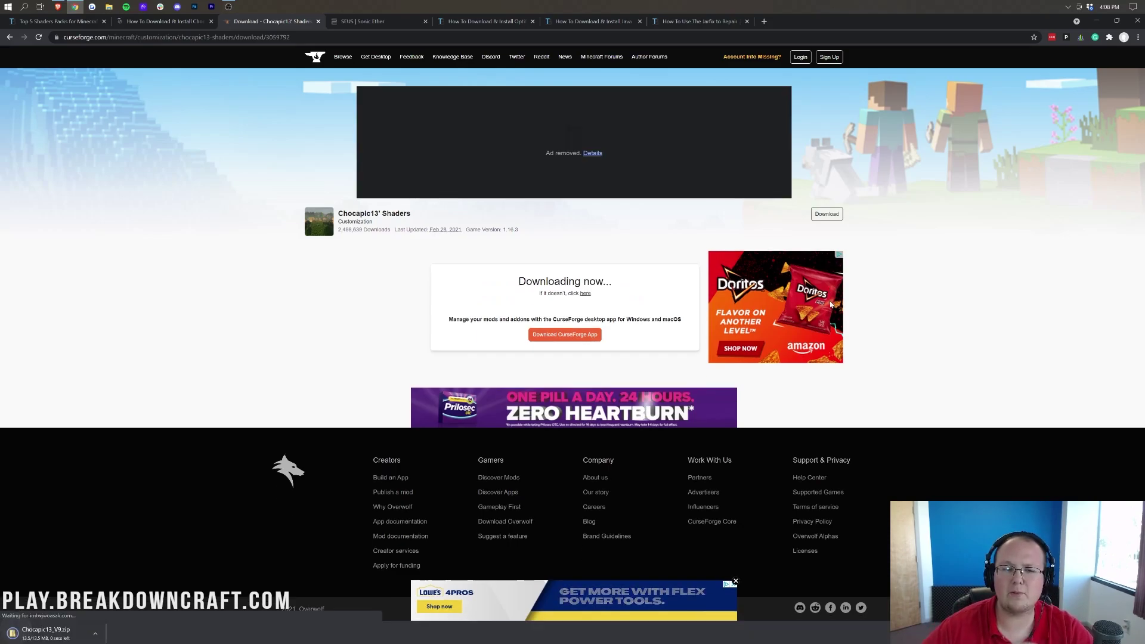
Step: Switch to the Sonic Ether page and download SEUS Renewed 1.0.1, accepting its EULA
{"action": "left_click", "coordinate": [370, 23]}
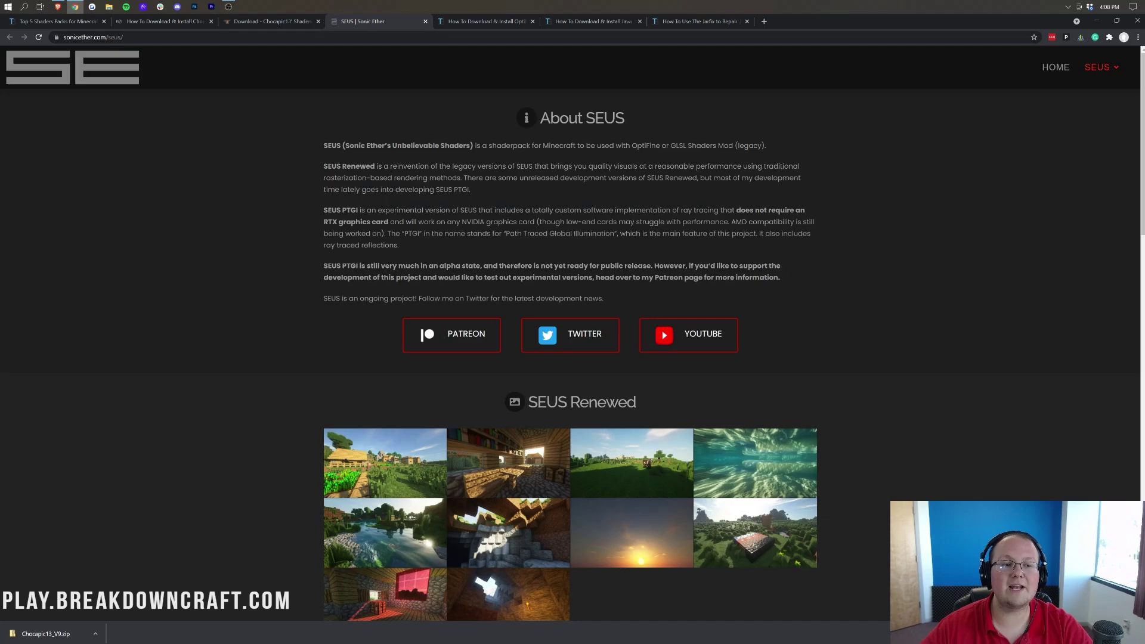
{"action": "scroll", "coordinate": [552, 249], "scroll_direction": "down", "scroll_amount": 12}
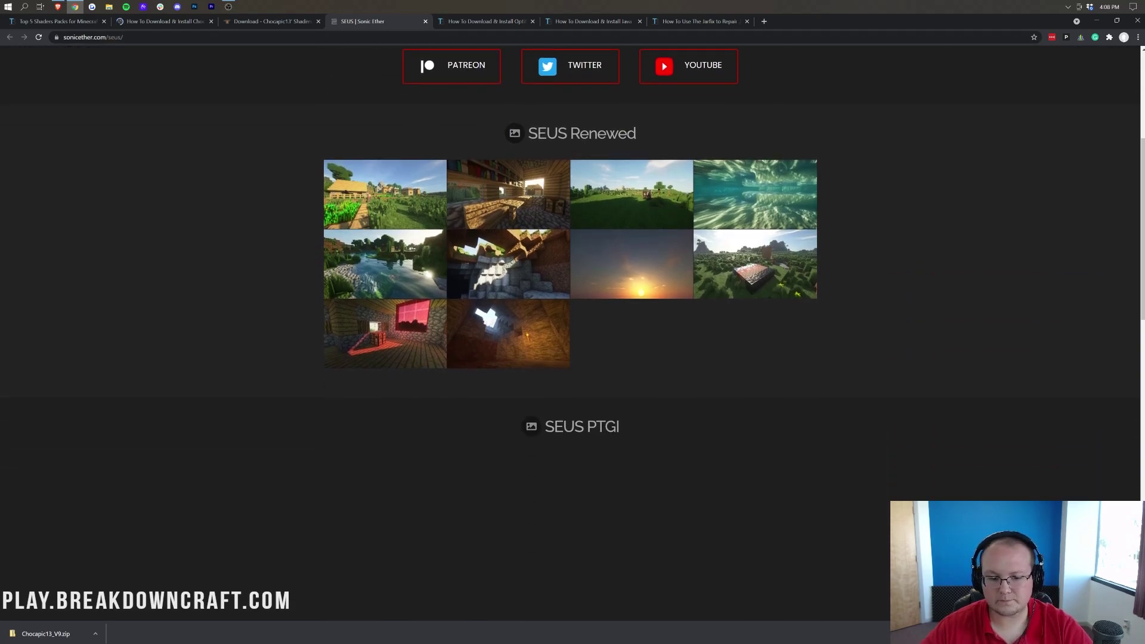
{"action": "scroll", "coordinate": [552, 249], "scroll_direction": "down", "scroll_amount": 7}
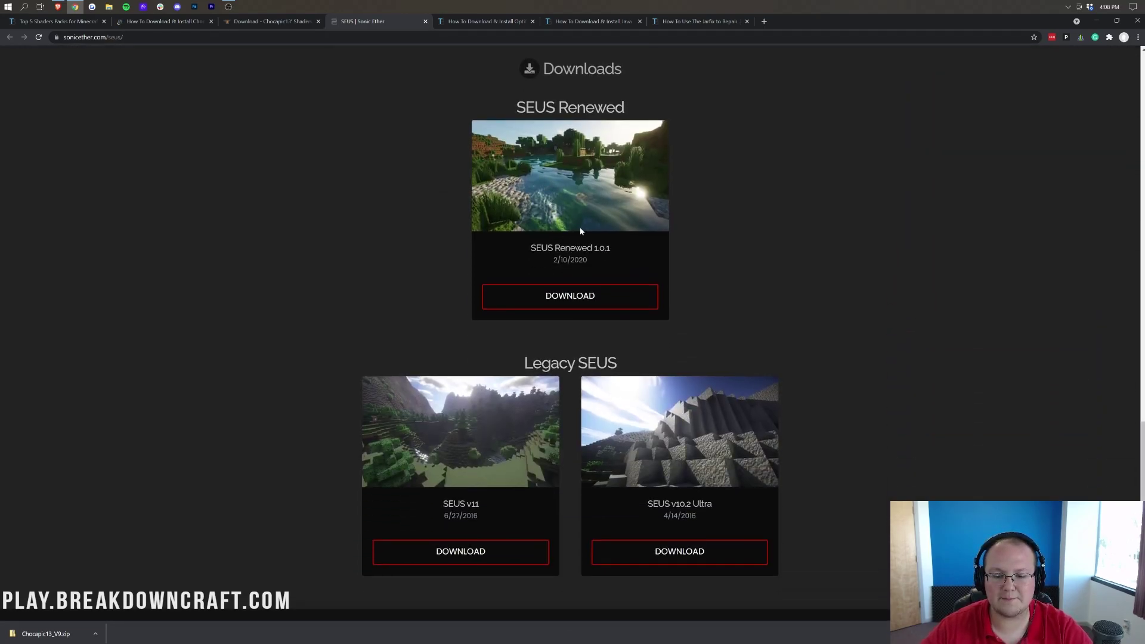
{"action": "scroll", "coordinate": [606, 257], "scroll_direction": "up", "scroll_amount": 1}
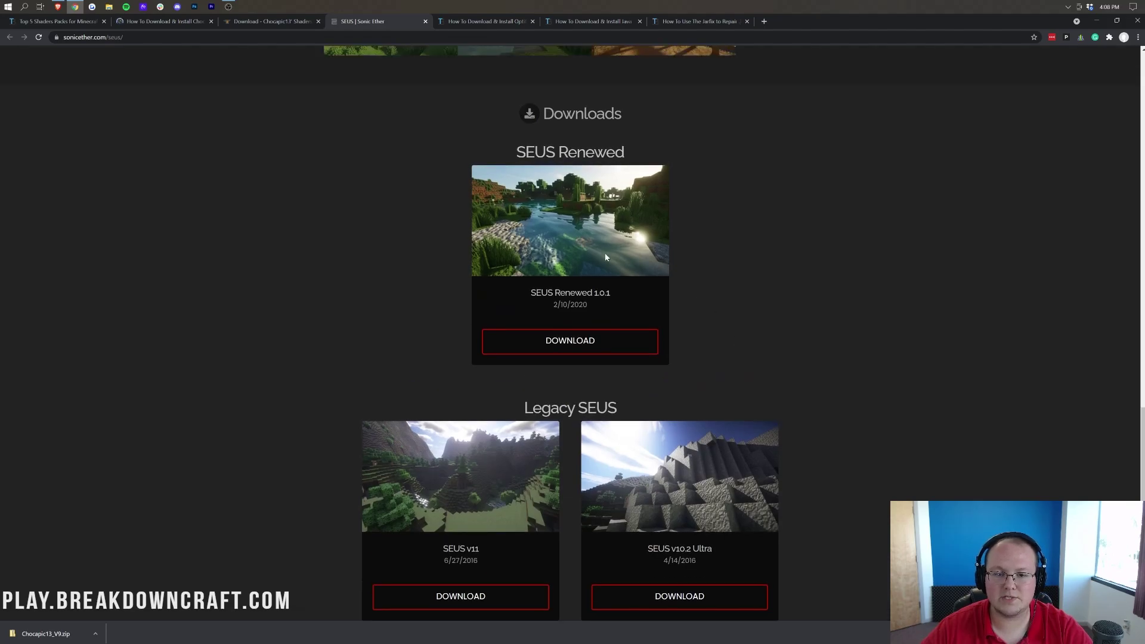
{"action": "left_click", "coordinate": [570, 341]}
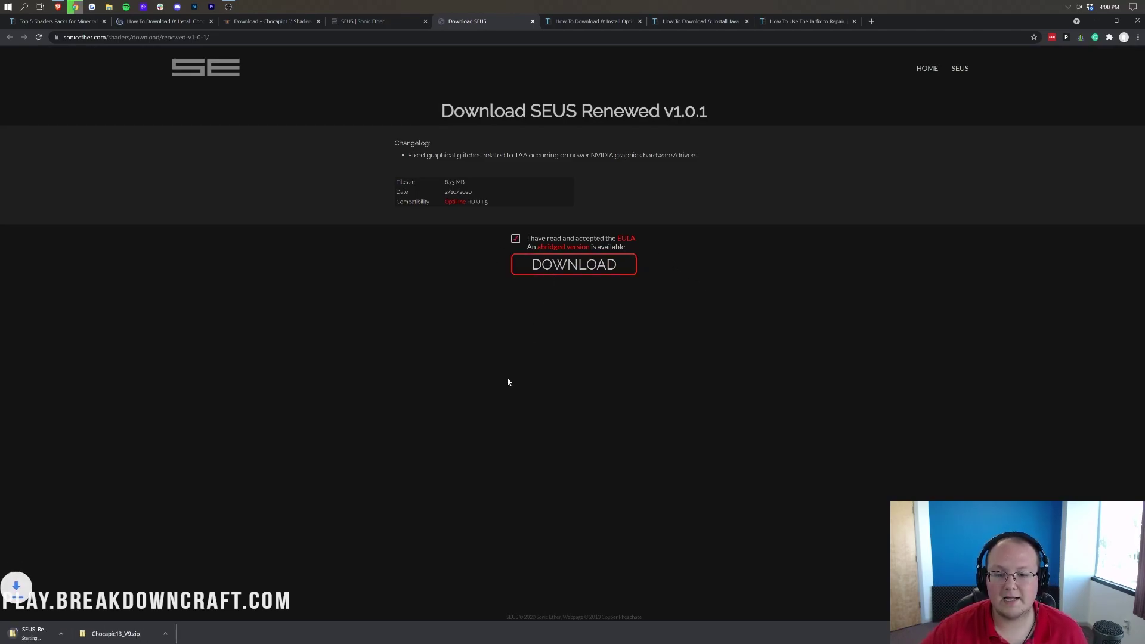
Step: Open the How To Download & Install Optifine article and follow its download link to the OptiFine downloads page
{"action": "left_click", "coordinate": [581, 22]}
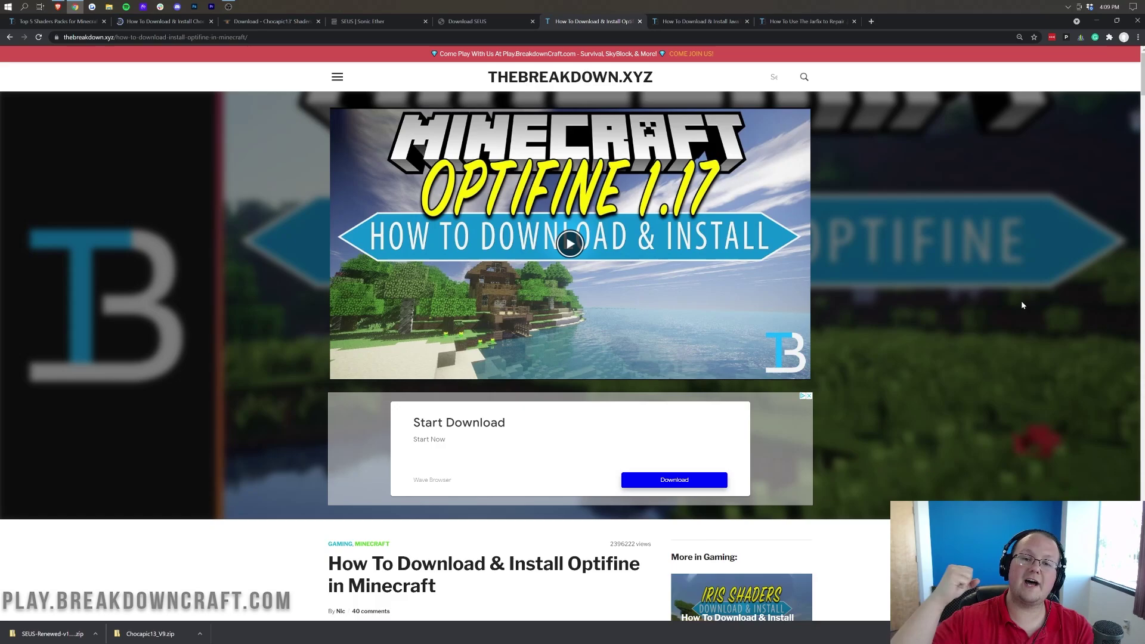
{"action": "scroll", "coordinate": [959, 270], "scroll_direction": "down", "scroll_amount": 6}
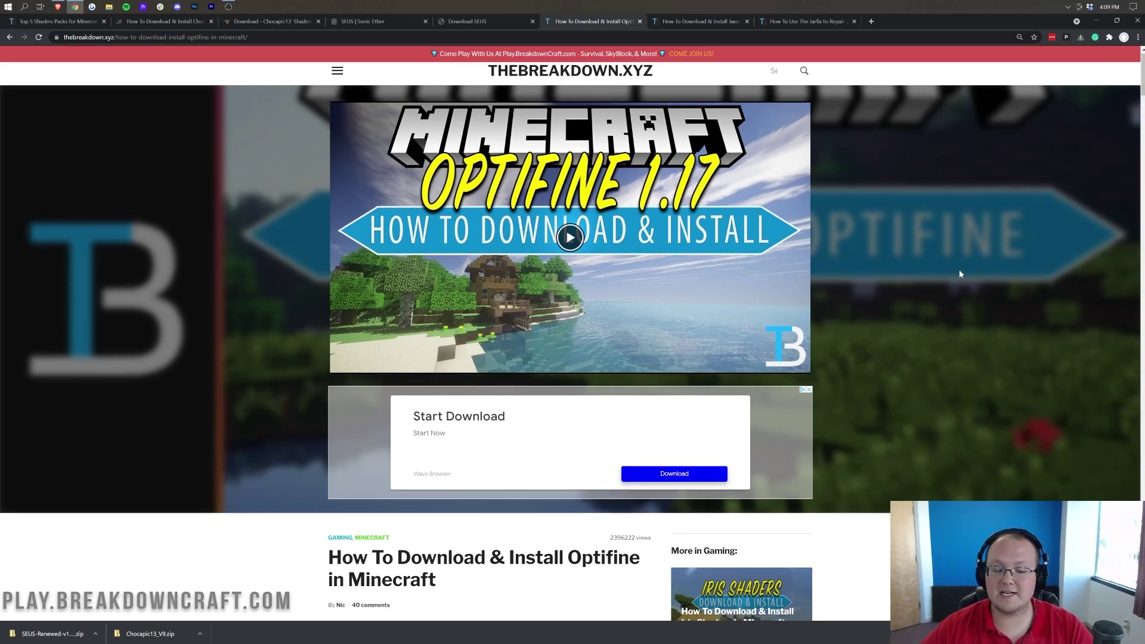
{"action": "scroll", "coordinate": [940, 199], "scroll_direction": "down", "scroll_amount": 2}
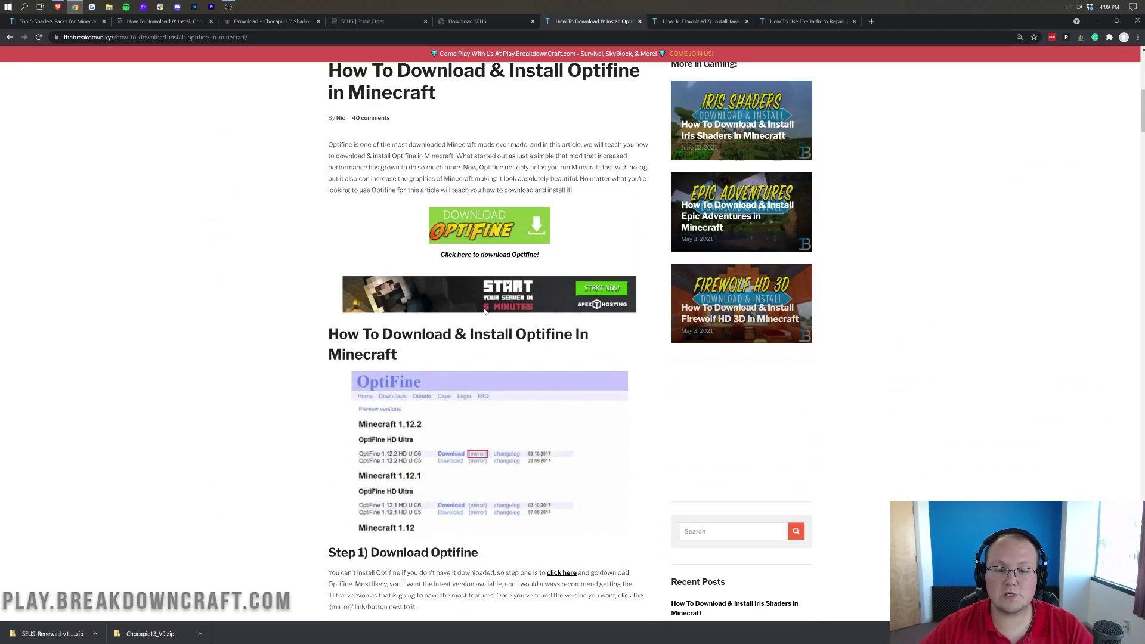
{"action": "left_click", "coordinate": [481, 233]}
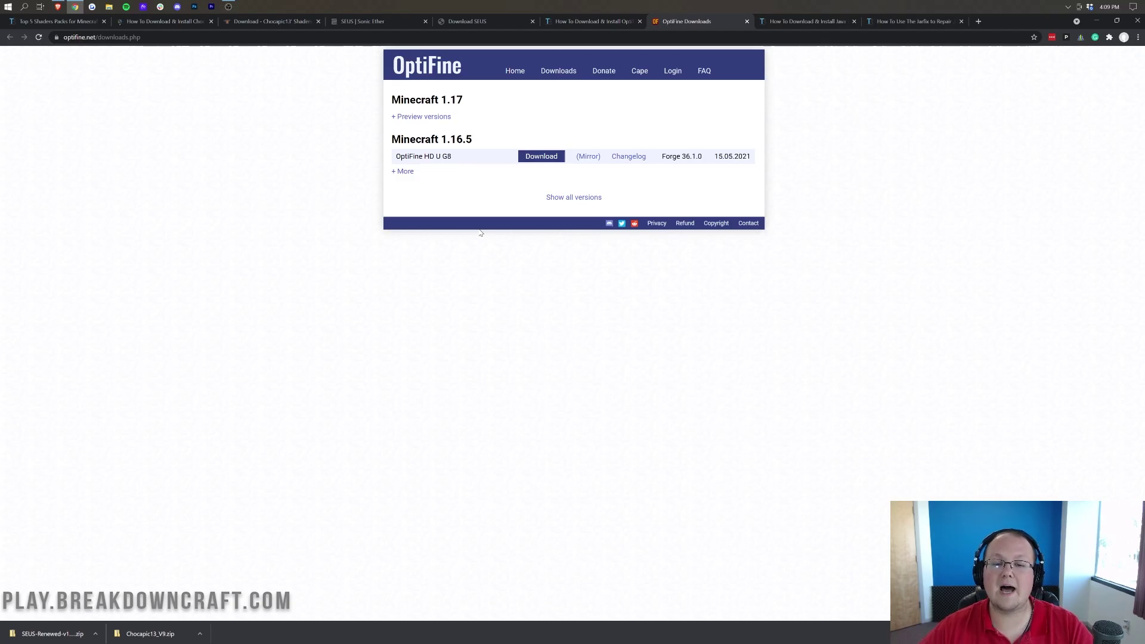
Step: Expand the list of preview versions for Minecraft 1.17 on the OptiFine downloads page
{"action": "left_click_drag", "start_coordinate": [490, 98], "coordinate": [377, 92]}
{"action": "left_click", "coordinate": [385, 104]}
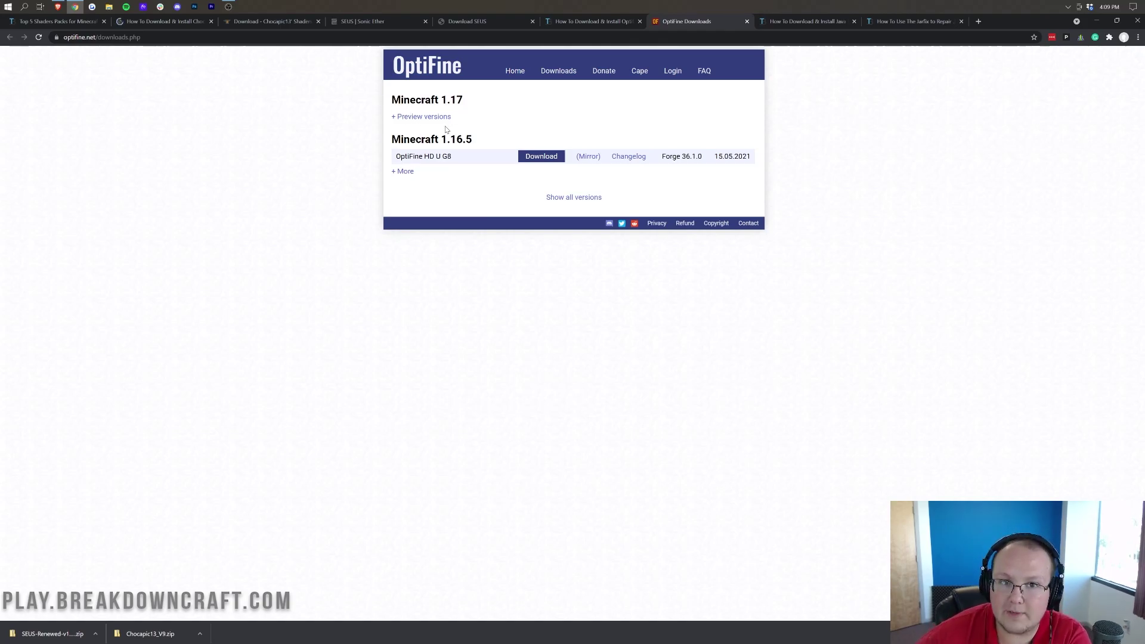
{"action": "left_click", "coordinate": [421, 118]}
{"action": "left_click", "coordinate": [420, 118]}
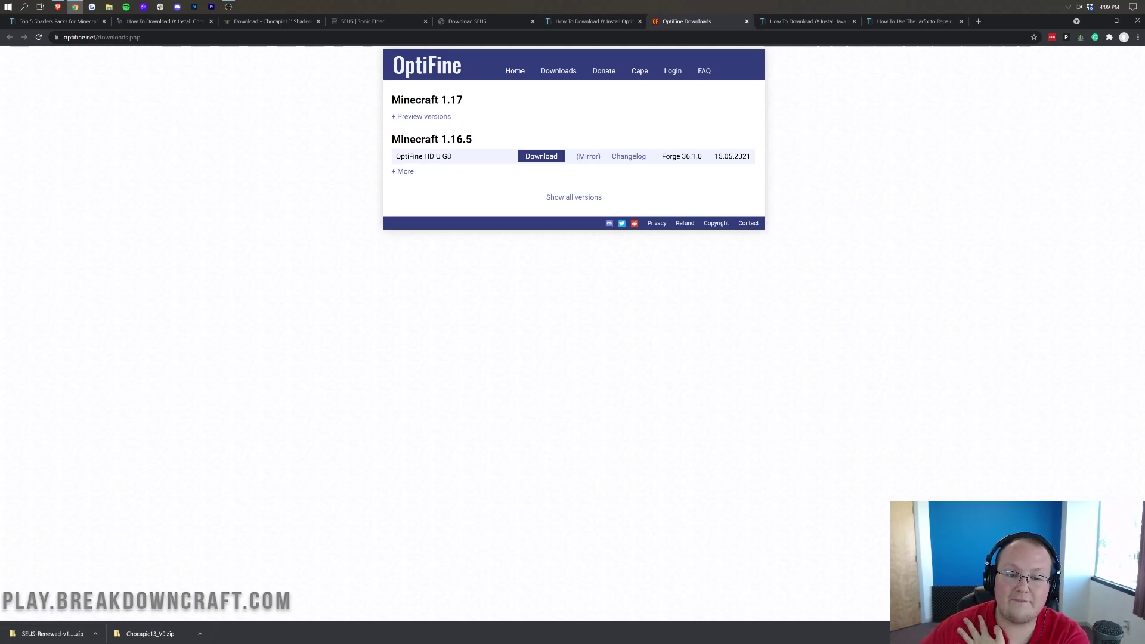
{"action": "left_click_drag", "start_coordinate": [394, 156], "coordinate": [451, 157]}
{"action": "left_click", "coordinate": [451, 156]}
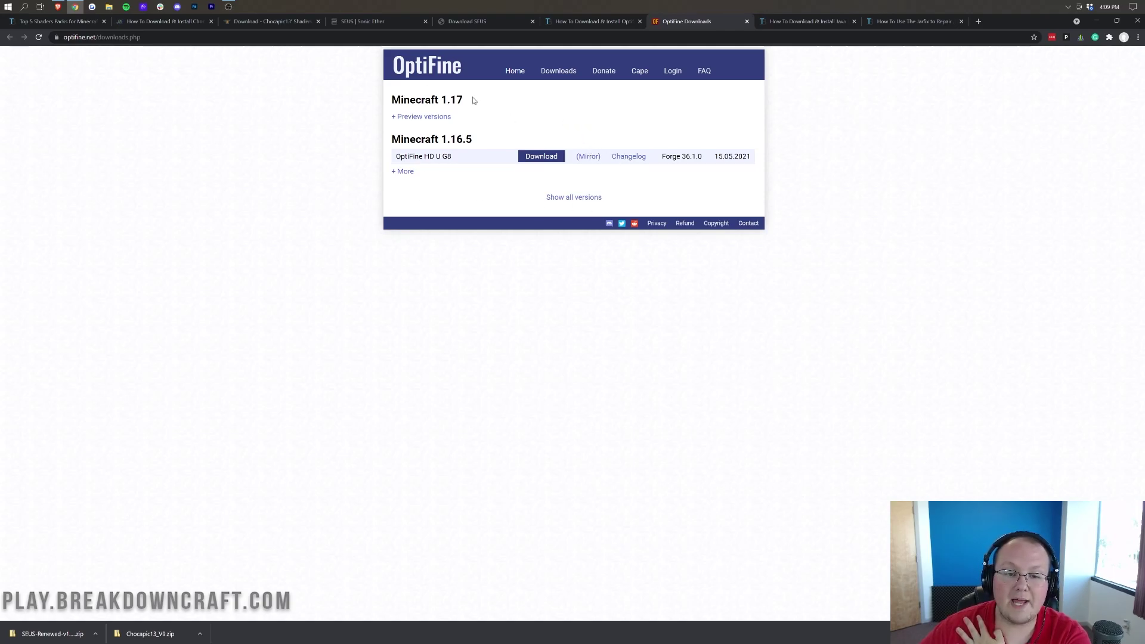
{"action": "left_click_drag", "start_coordinate": [474, 101], "coordinate": [392, 99]}
{"action": "left_click", "coordinate": [420, 122]}
{"action": "left_click", "coordinate": [406, 121]}
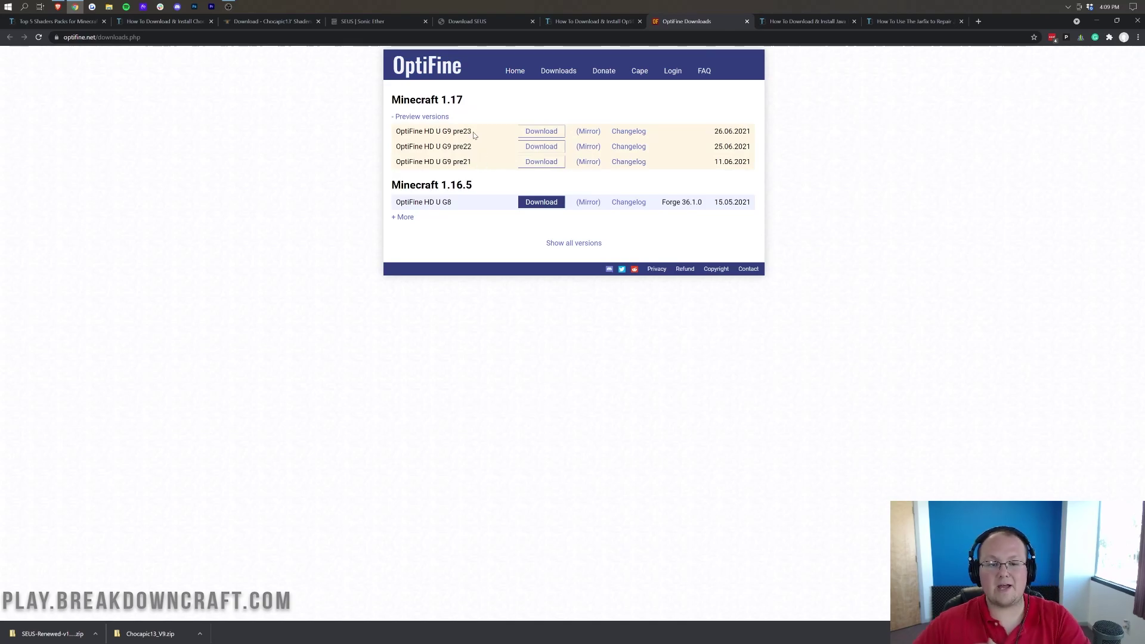
Step: Download the OptiFine HD U G9 pre23 preview for Minecraft 1.17 through its mirror link, and keep the flagged jar file
{"action": "left_click_drag", "start_coordinate": [474, 135], "coordinate": [459, 131]}
{"action": "left_click", "coordinate": [453, 131]}
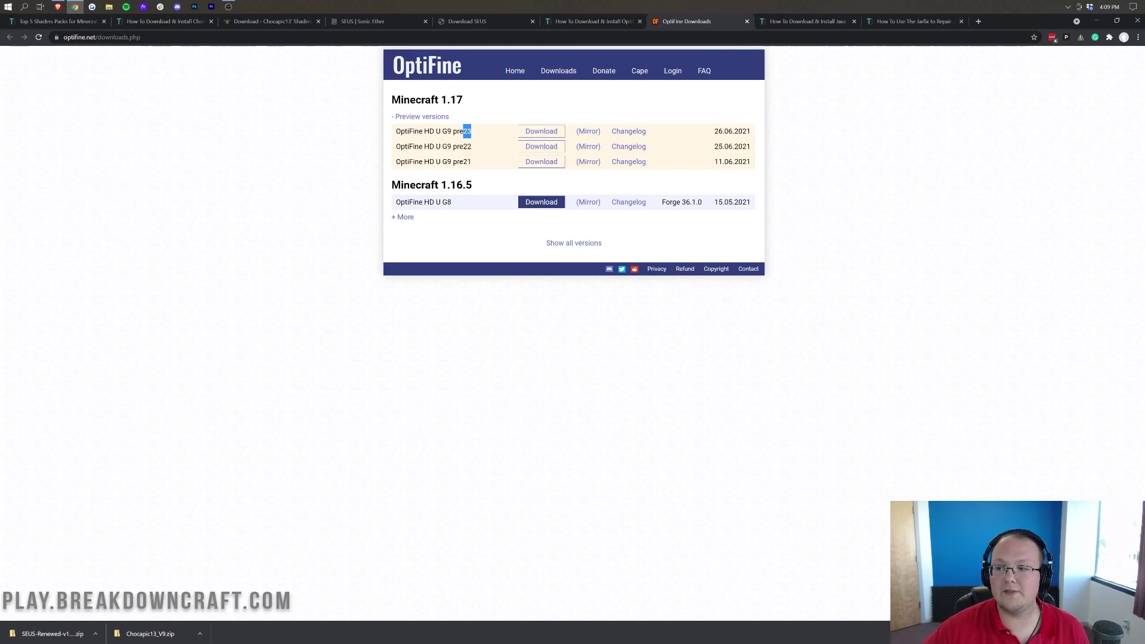
{"action": "double_click", "coordinate": [468, 131]}
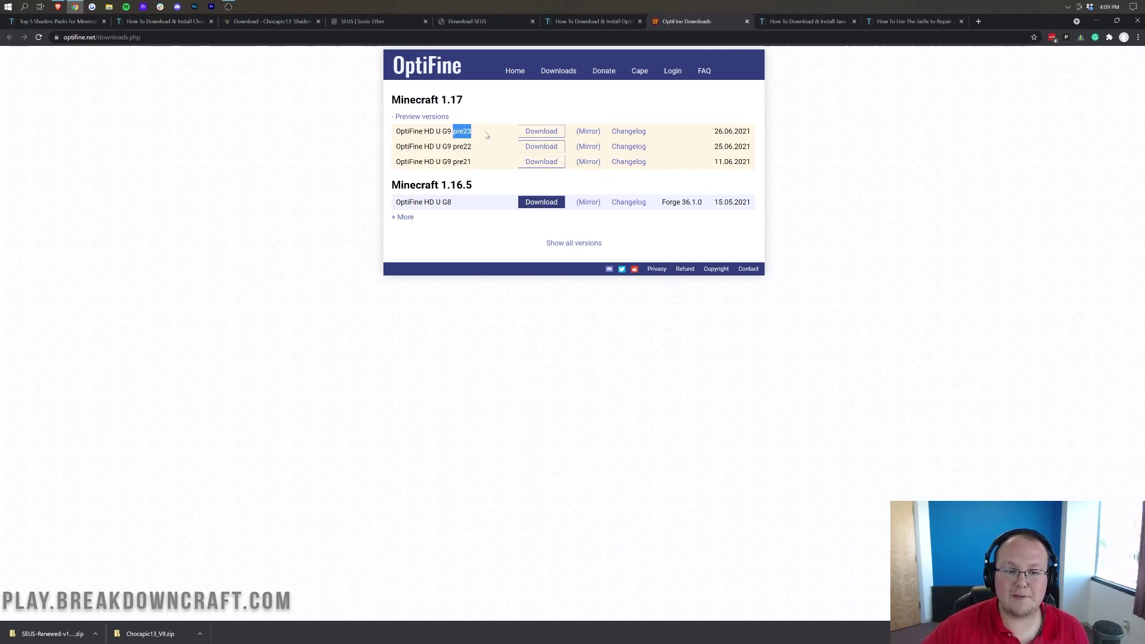
{"action": "left_click", "coordinate": [467, 132]}
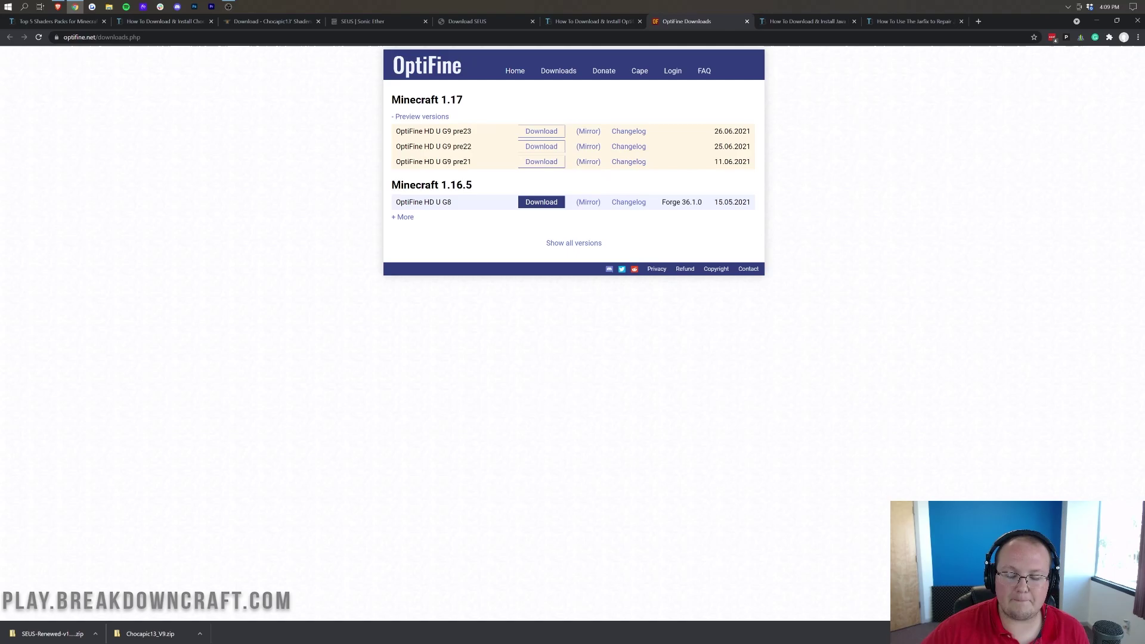
{"action": "left_click", "coordinate": [589, 135]}
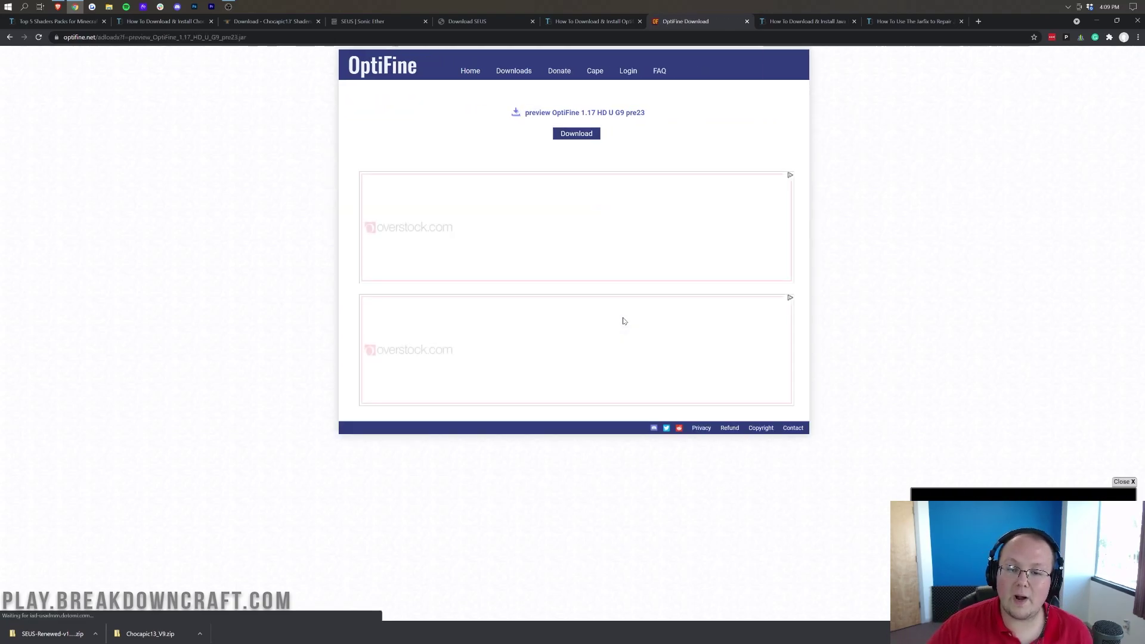
{"action": "left_click", "coordinate": [587, 137]}
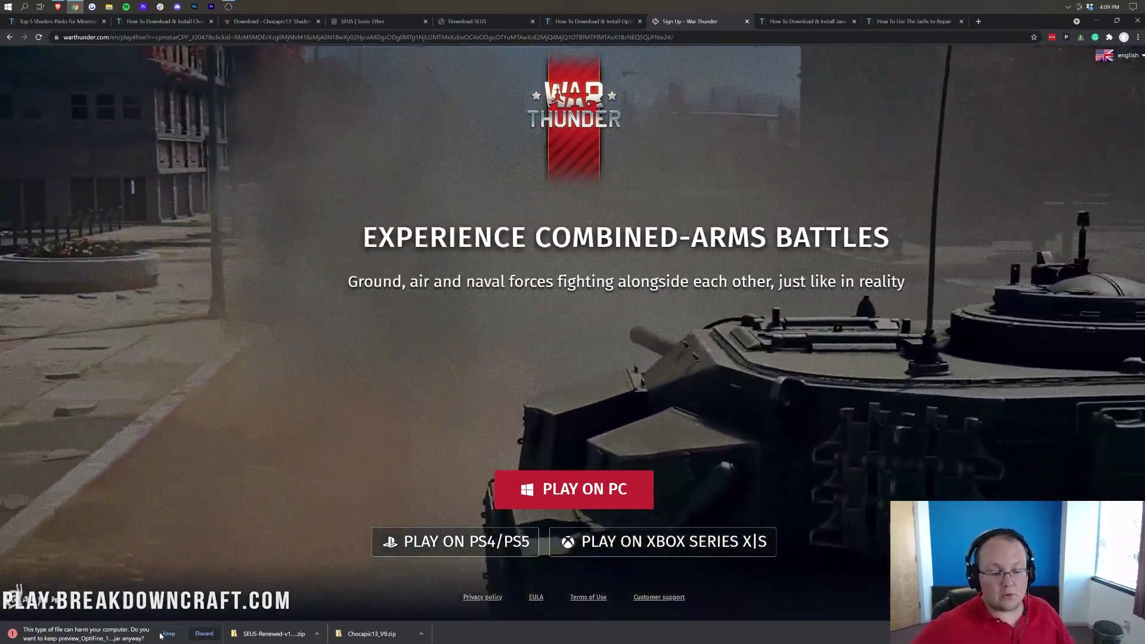
{"action": "left_click", "coordinate": [167, 633]}
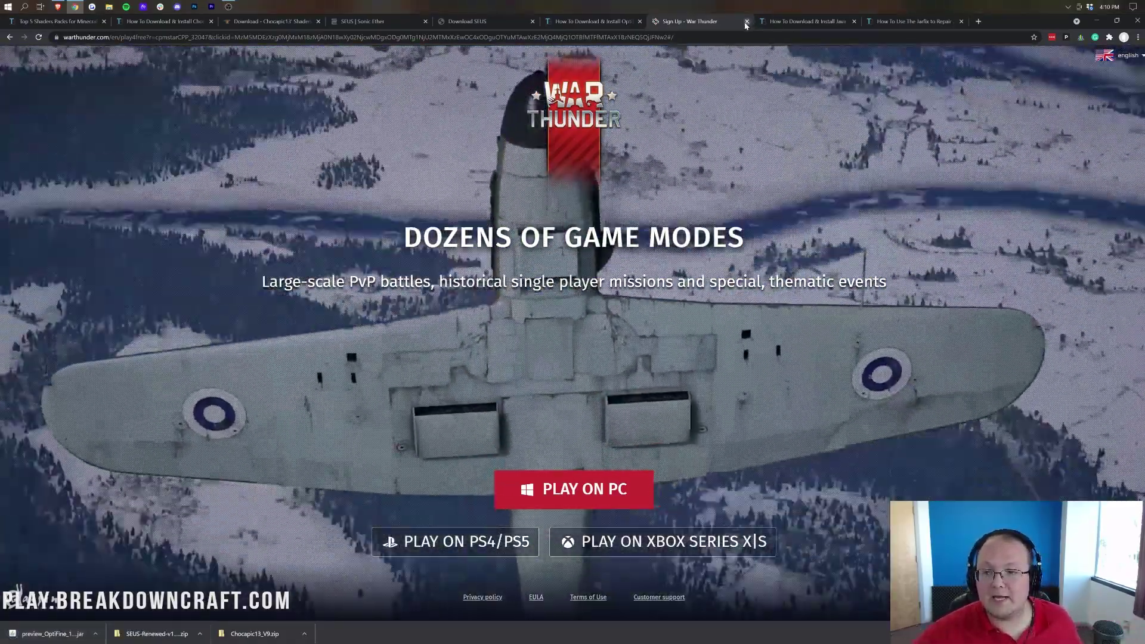
Step: Close the War Thunder advertising page and minimize the browser with the Java installation article open
{"action": "left_click", "coordinate": [746, 22]}
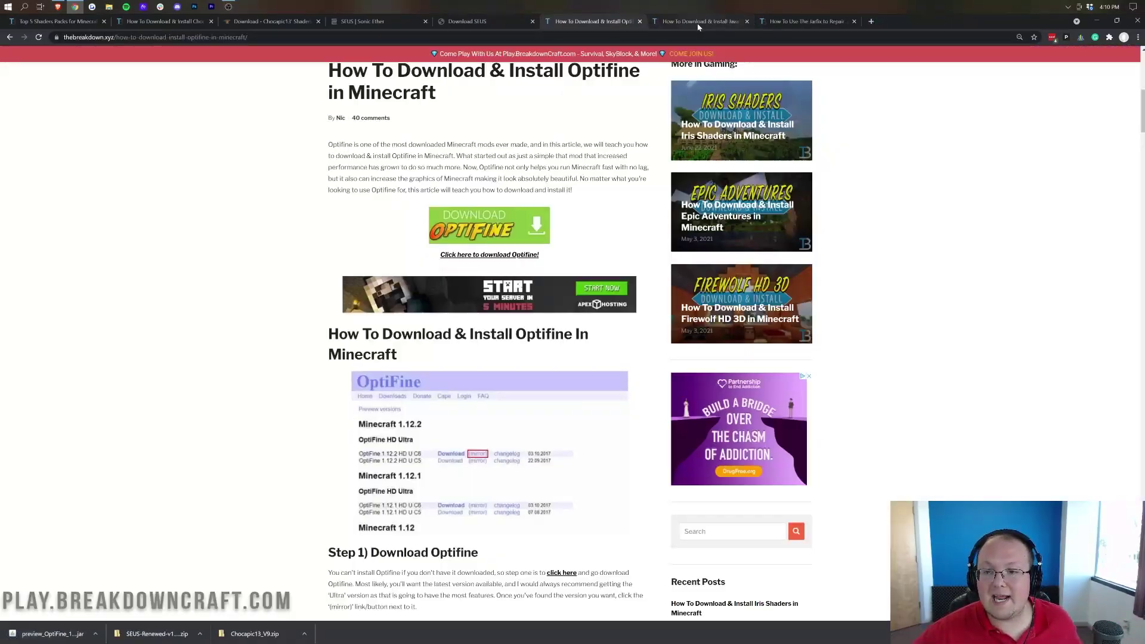
{"action": "left_click", "coordinate": [704, 21]}
{"action": "left_click", "coordinate": [1096, 21]}
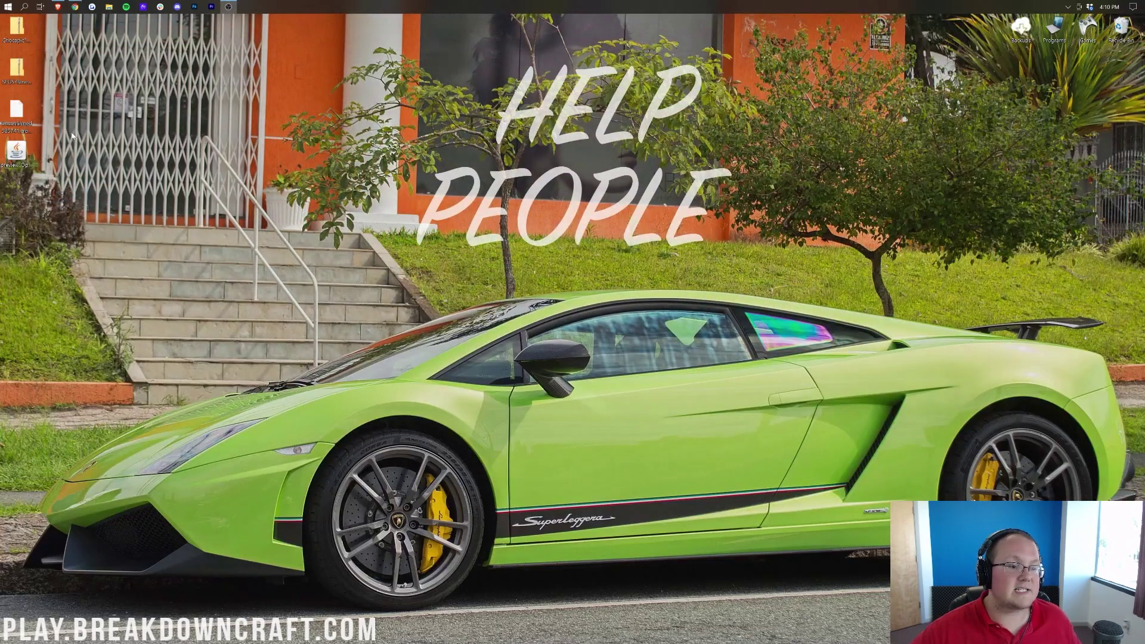
Step: Move the two shader zip files and the OptiFine jar on the desktop into a row apart from the remaining file
{"action": "left_click_drag", "start_coordinate": [21, 33], "coordinate": [422, 116]}
{"action": "left_click_drag", "start_coordinate": [26, 82], "coordinate": [460, 121]}
{"action": "left_click_drag", "start_coordinate": [16, 152], "coordinate": [345, 110]}
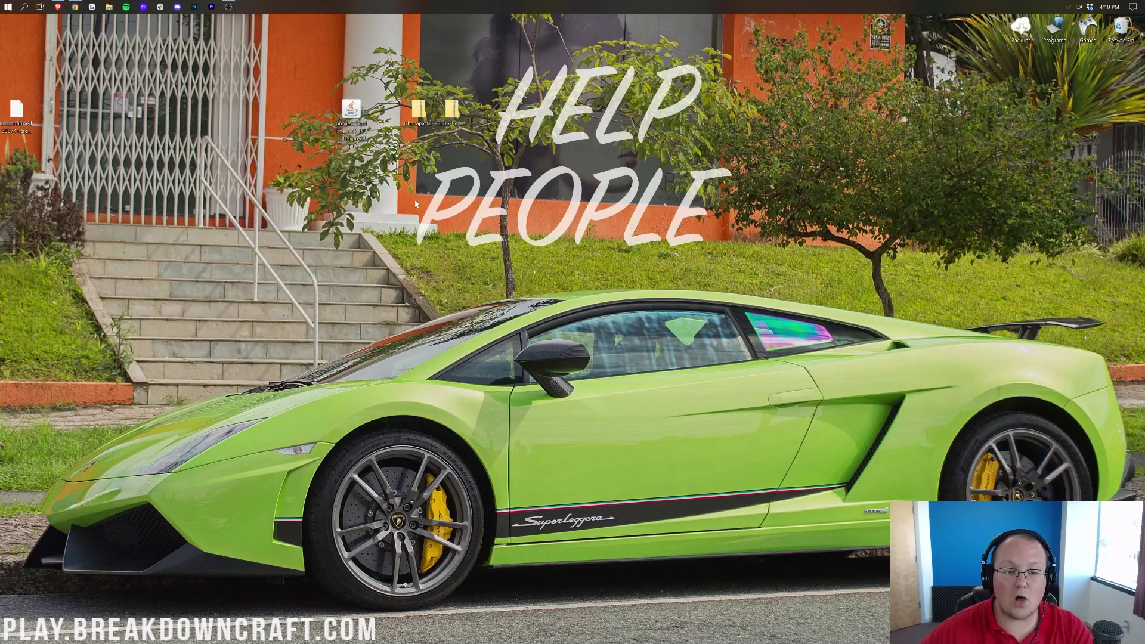
Step: Switch the desktop to its next background image
{"action": "right_click", "coordinate": [358, 190]}
{"action": "left_click", "coordinate": [409, 292]}
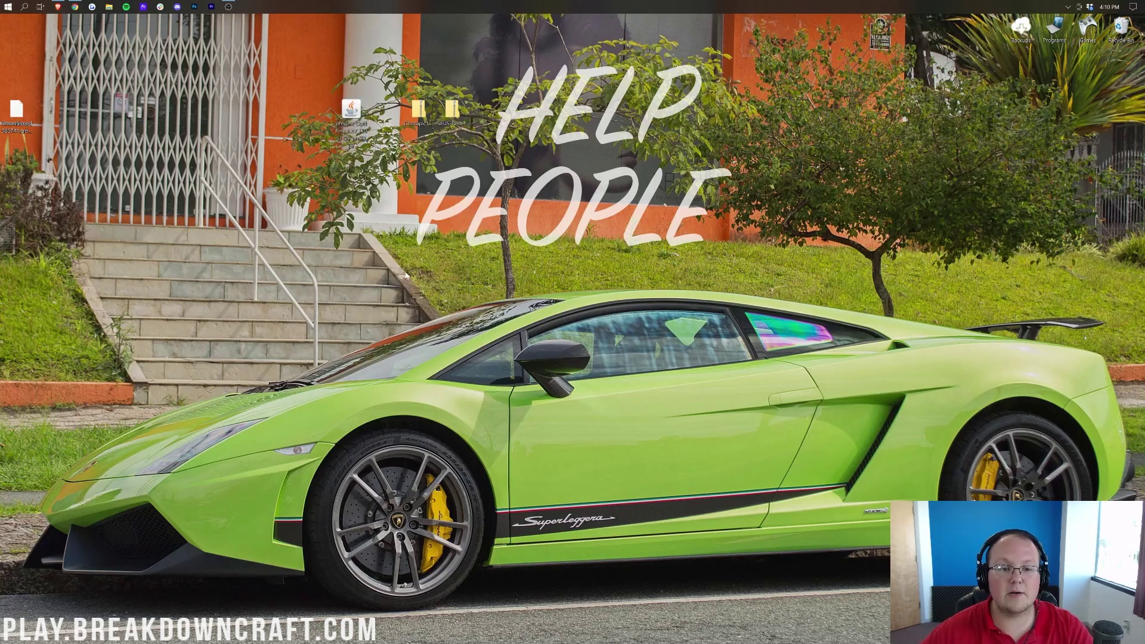
{"action": "right_click", "coordinate": [354, 216]}
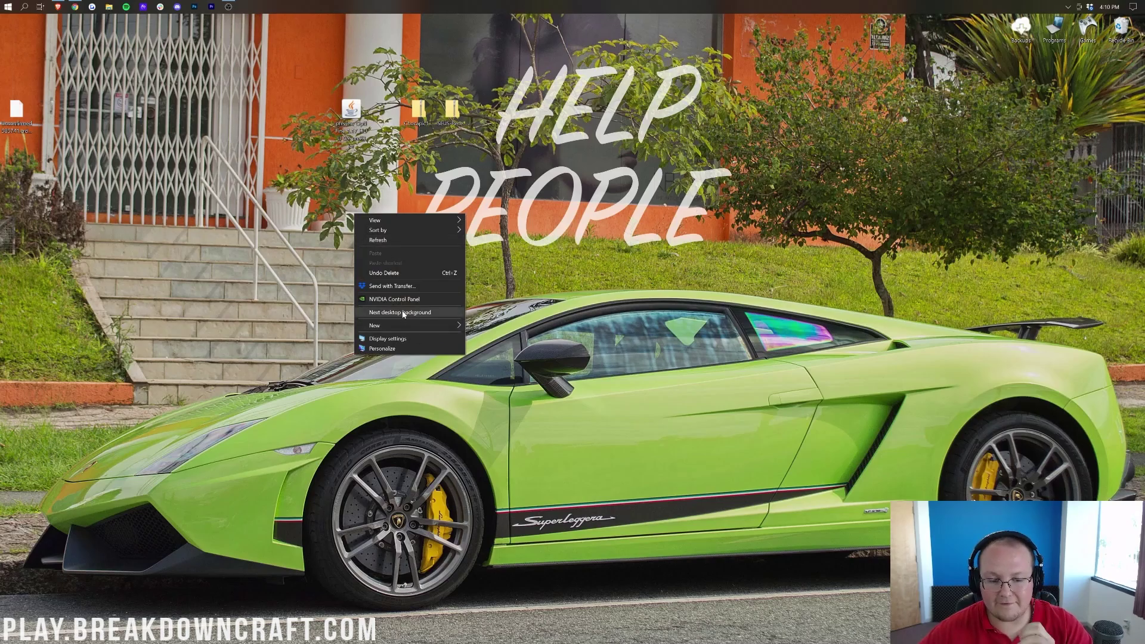
{"action": "left_click", "coordinate": [380, 290]}
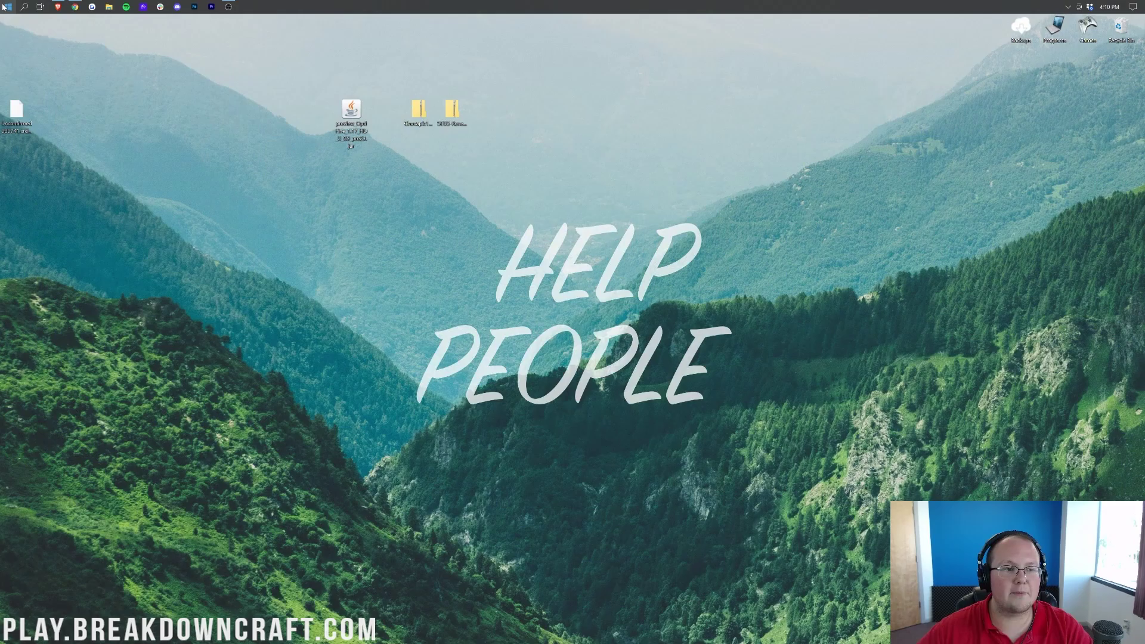
Step: Check the Downloads folder, move the OptiFine jar and shader zips together on the desktop, and close the folder
{"action": "left_click", "coordinate": [8, 7]}
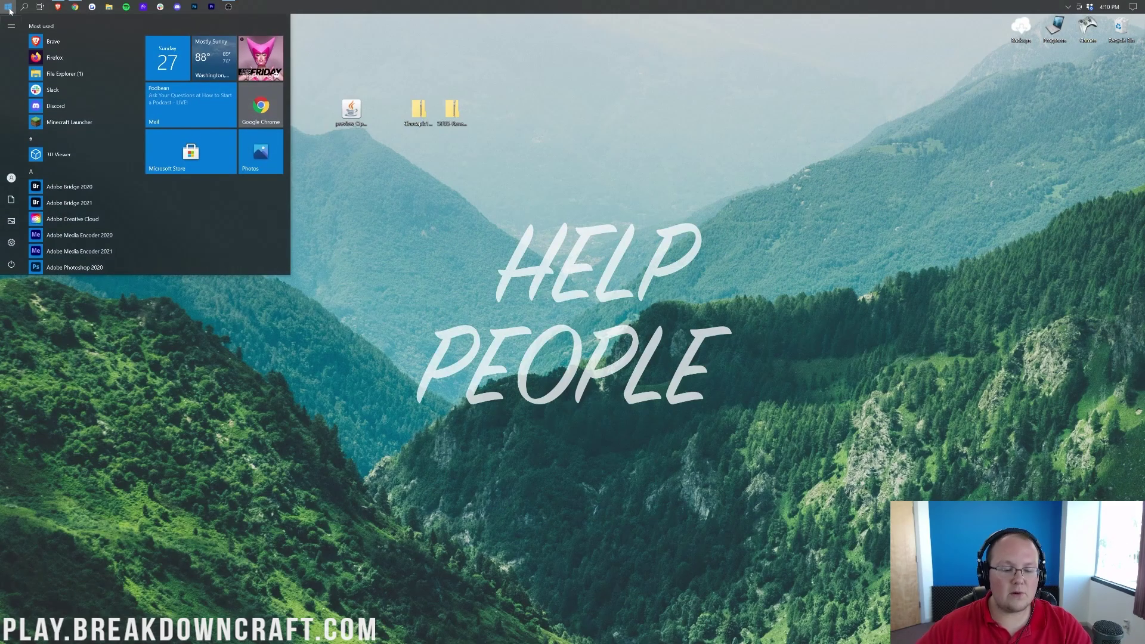
{"action": "type", "text": "down"}
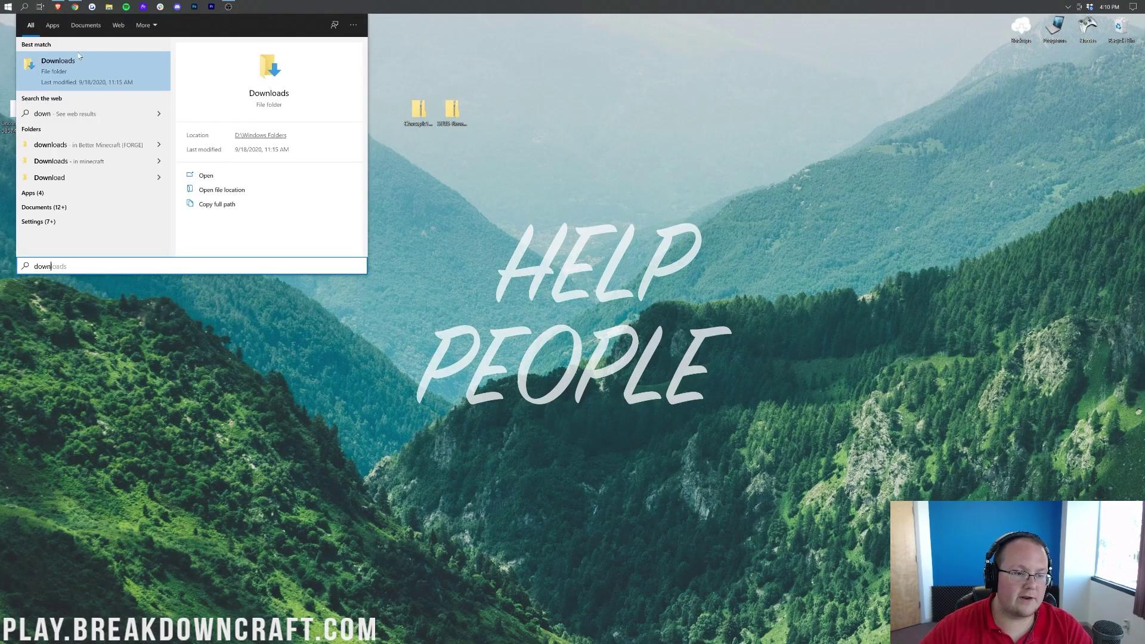
{"action": "left_click", "coordinate": [83, 72]}
{"action": "left_click_drag", "start_coordinate": [325, 151], "coordinate": [608, 113]}
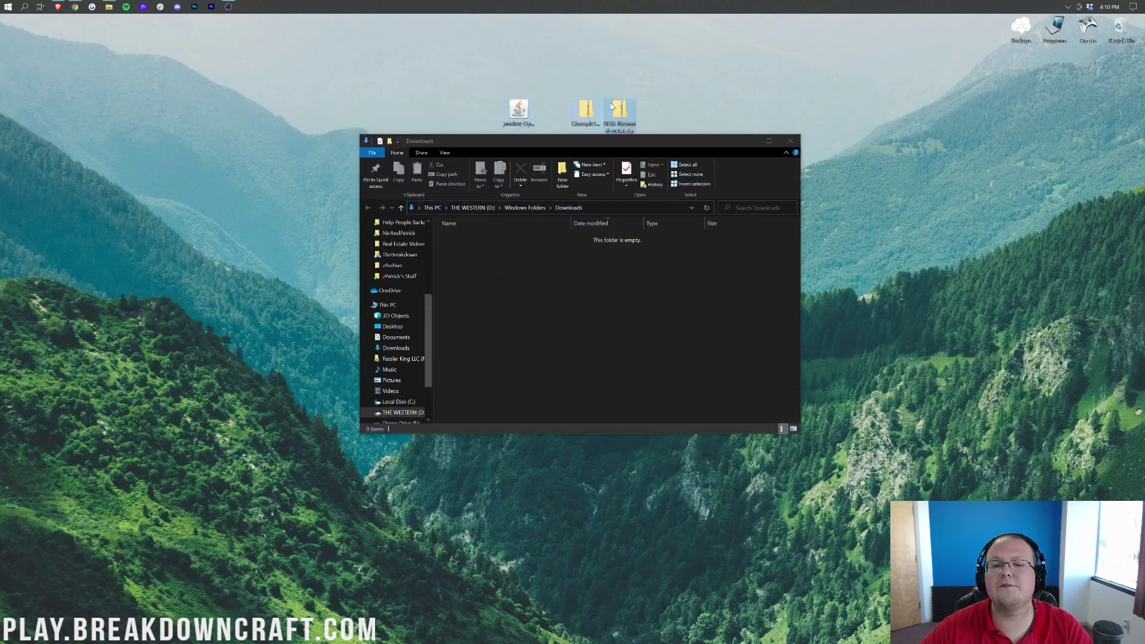
{"action": "left_click", "coordinate": [790, 141]}
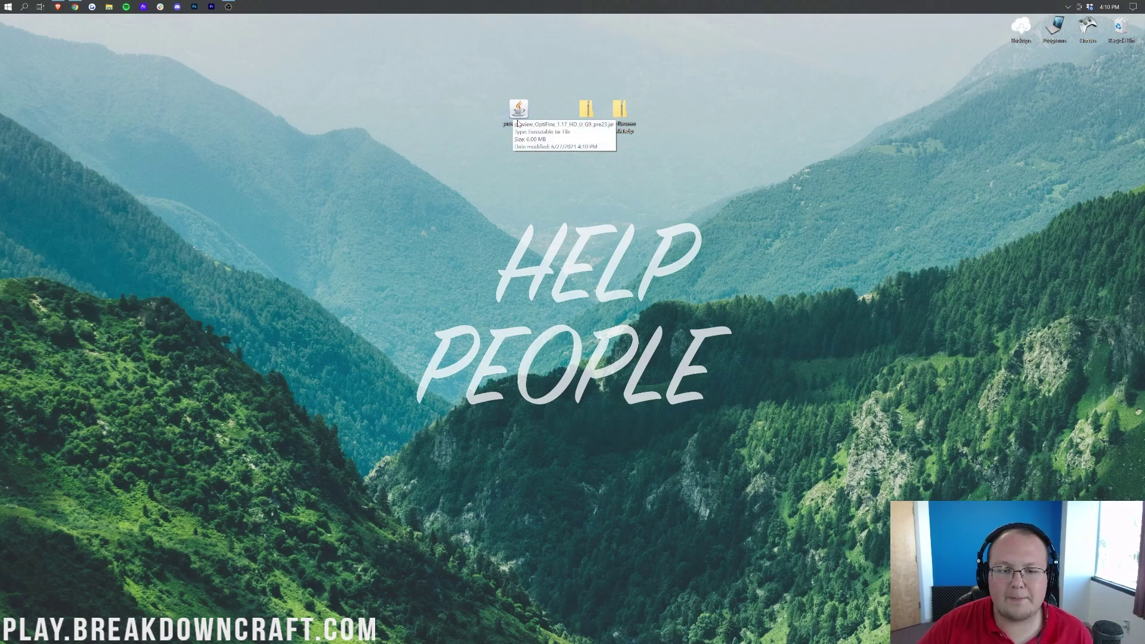
Step: Open the OptiFine jar with Java(TM) Platform SE binary and close the installer without installing
{"action": "right_click", "coordinate": [517, 113]}
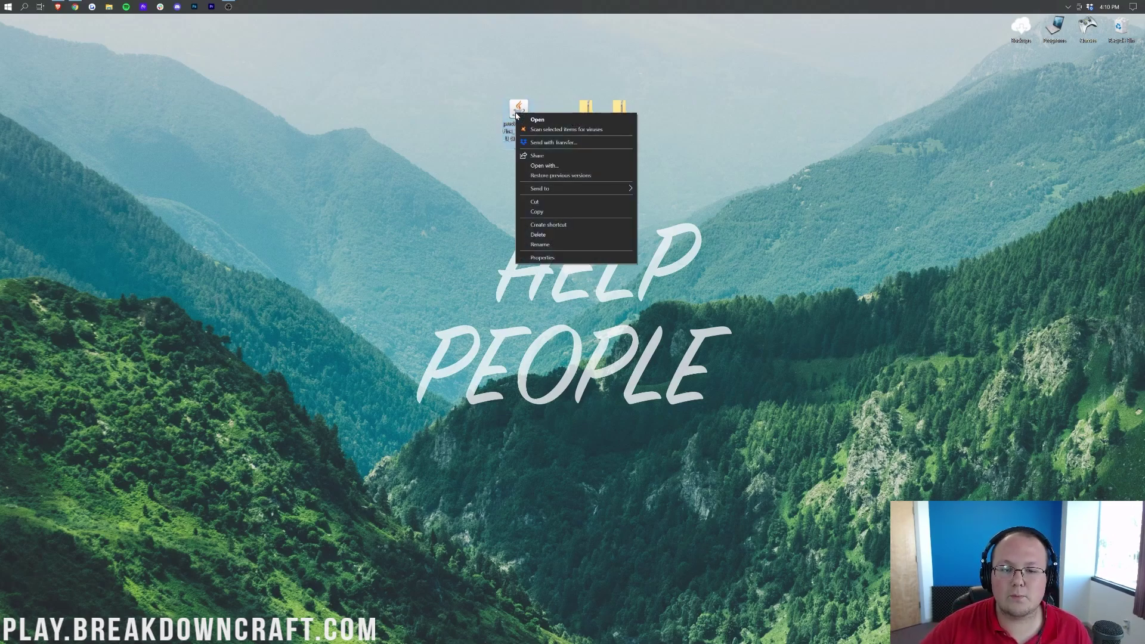
{"action": "left_click", "coordinate": [546, 167]}
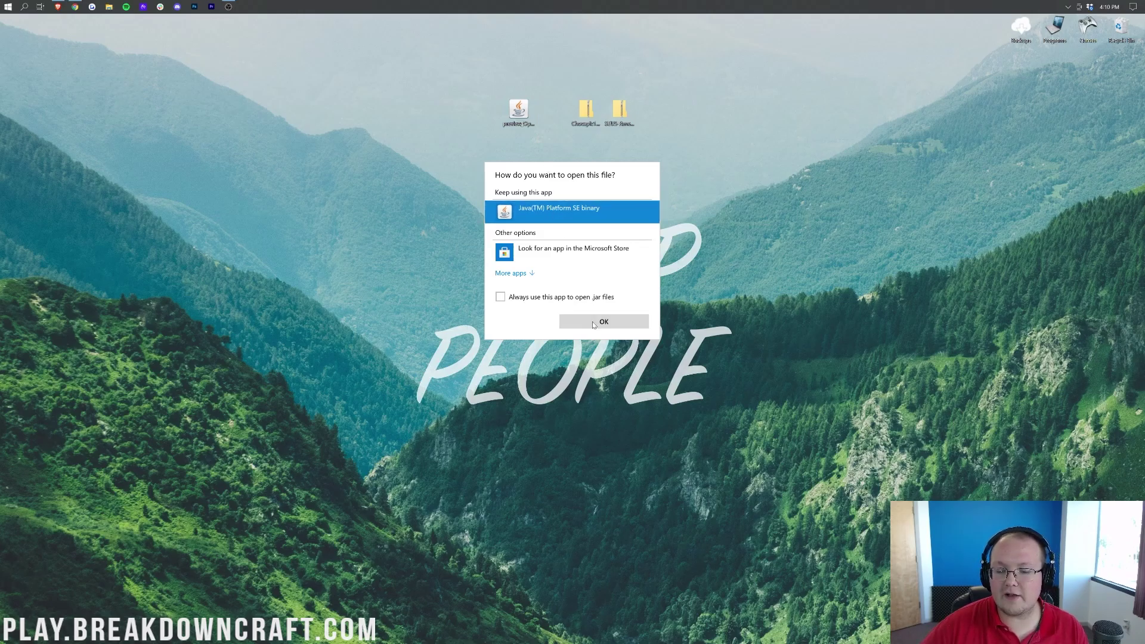
{"action": "left_click", "coordinate": [593, 322]}
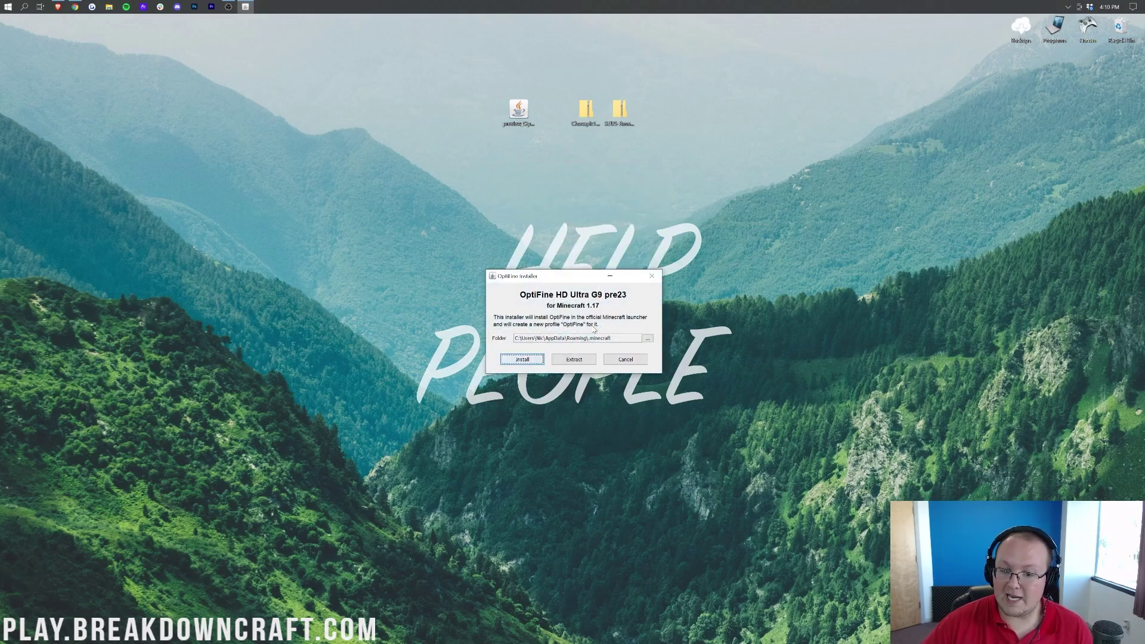
{"action": "left_click", "coordinate": [653, 275]}
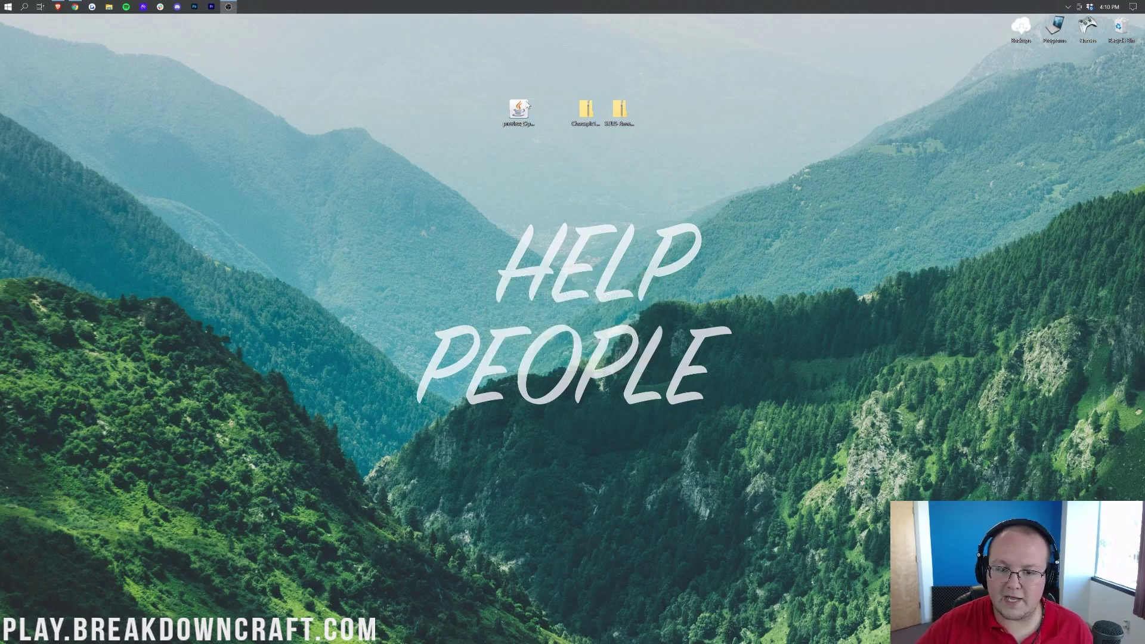
{"action": "right_click", "coordinate": [524, 106]}
{"action": "left_click", "coordinate": [545, 155]}
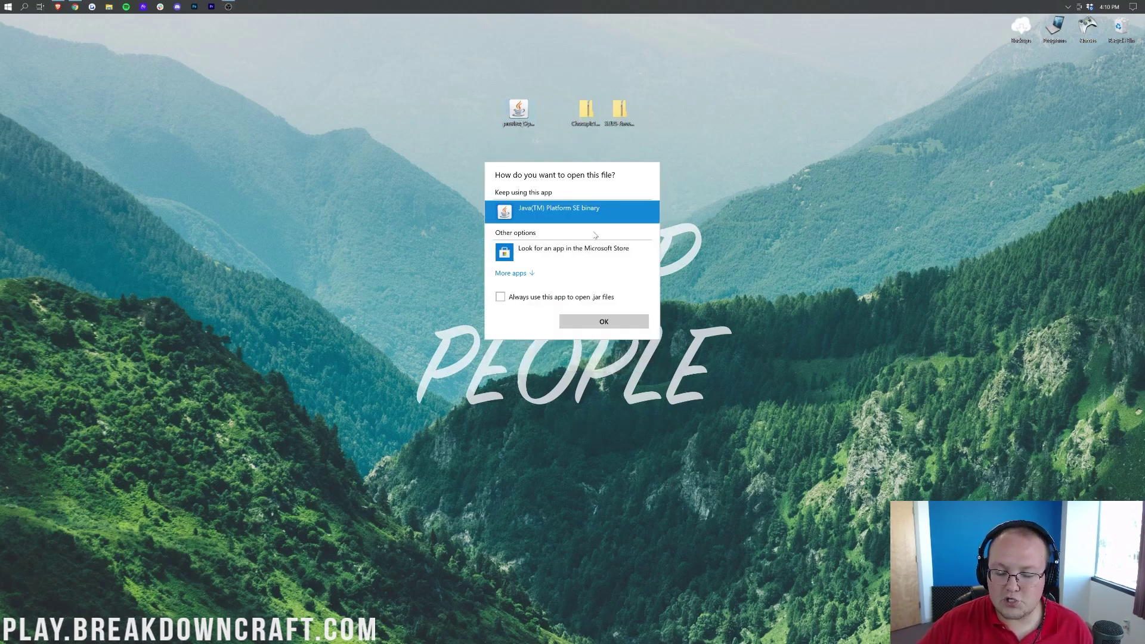
{"action": "left_click", "coordinate": [736, 220]}
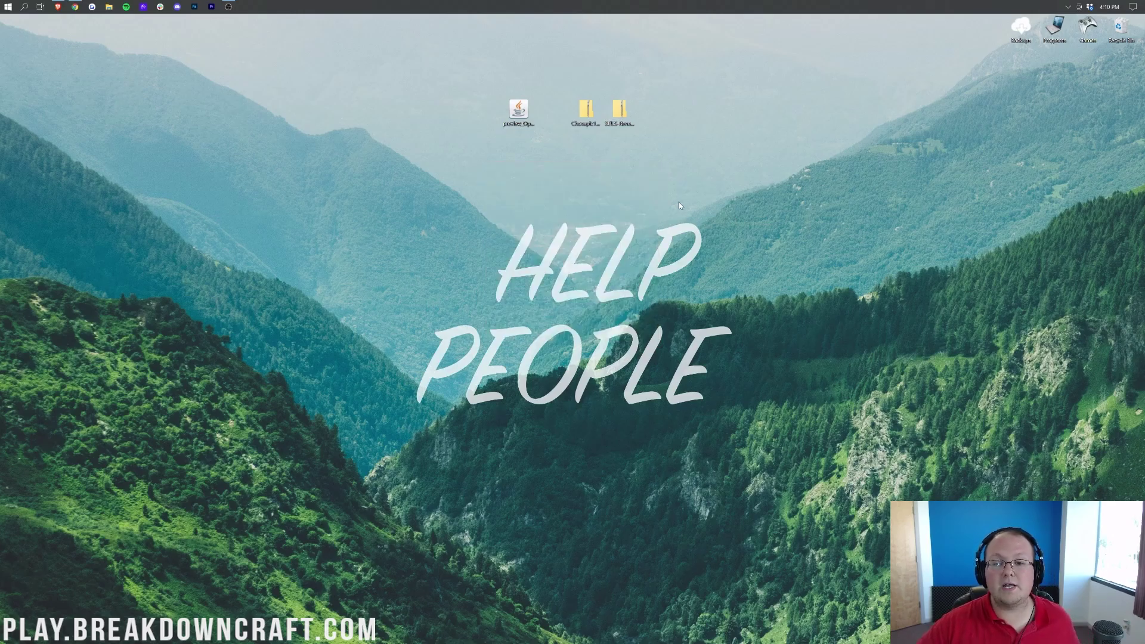
Step: Return to the browser and examine the Java installation article's download link and instructions for Minecraft
{"action": "left_click", "coordinate": [70, 6]}
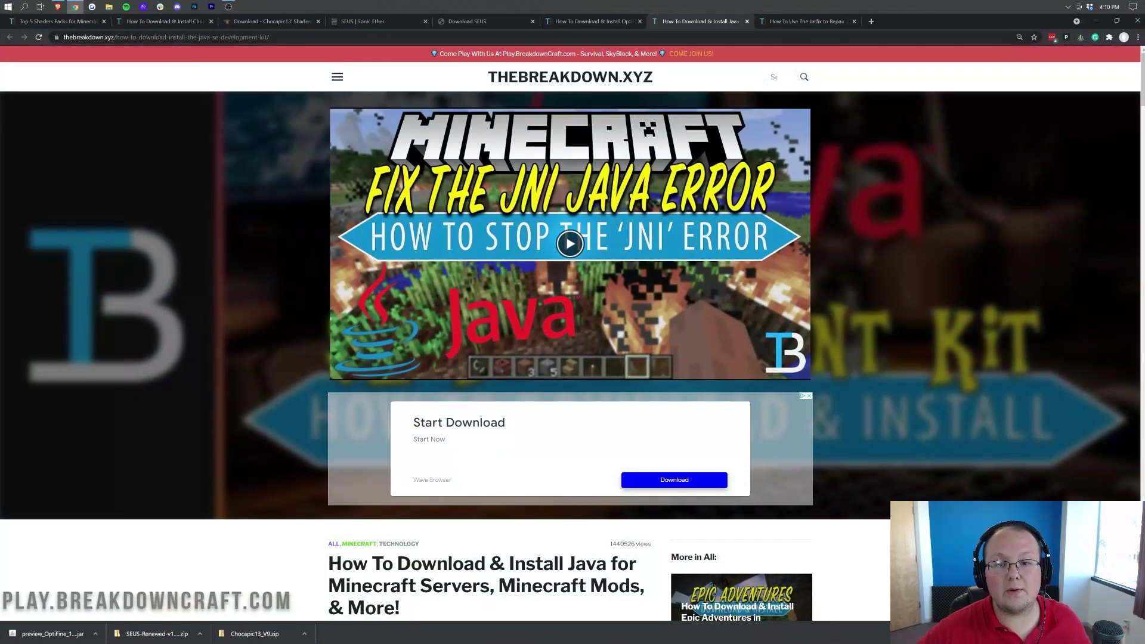
{"action": "scroll", "coordinate": [829, 396], "scroll_direction": "down", "scroll_amount": 5}
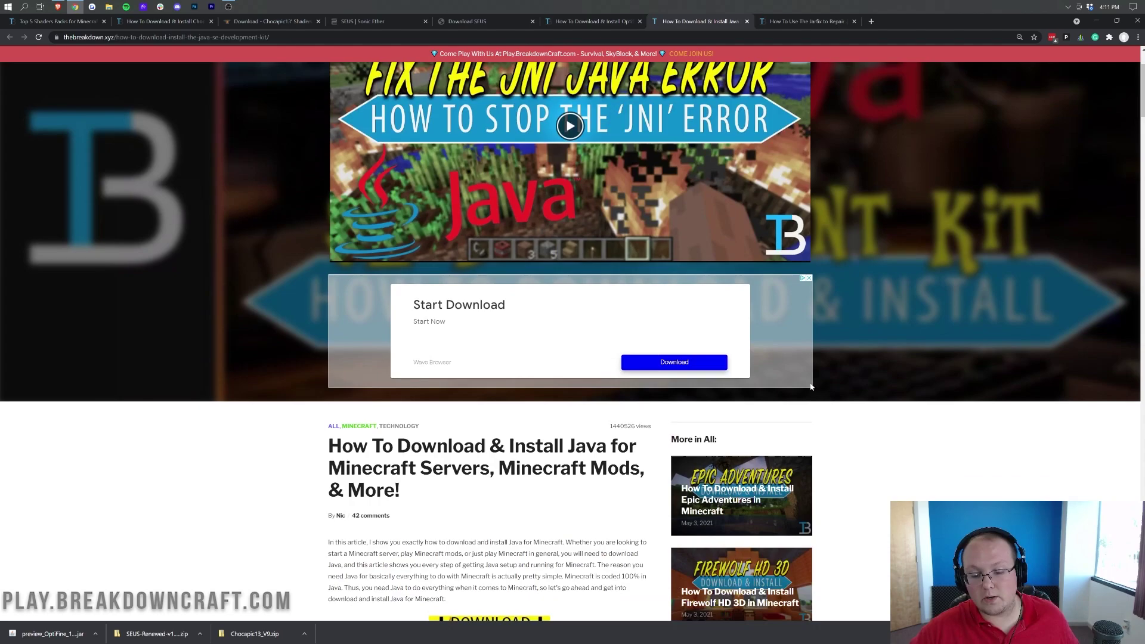
{"action": "left_click_drag", "start_coordinate": [321, 276], "coordinate": [647, 273]}
{"action": "left_click", "coordinate": [606, 309]}
{"action": "scroll", "coordinate": [605, 309], "scroll_direction": "up", "scroll_amount": 5}
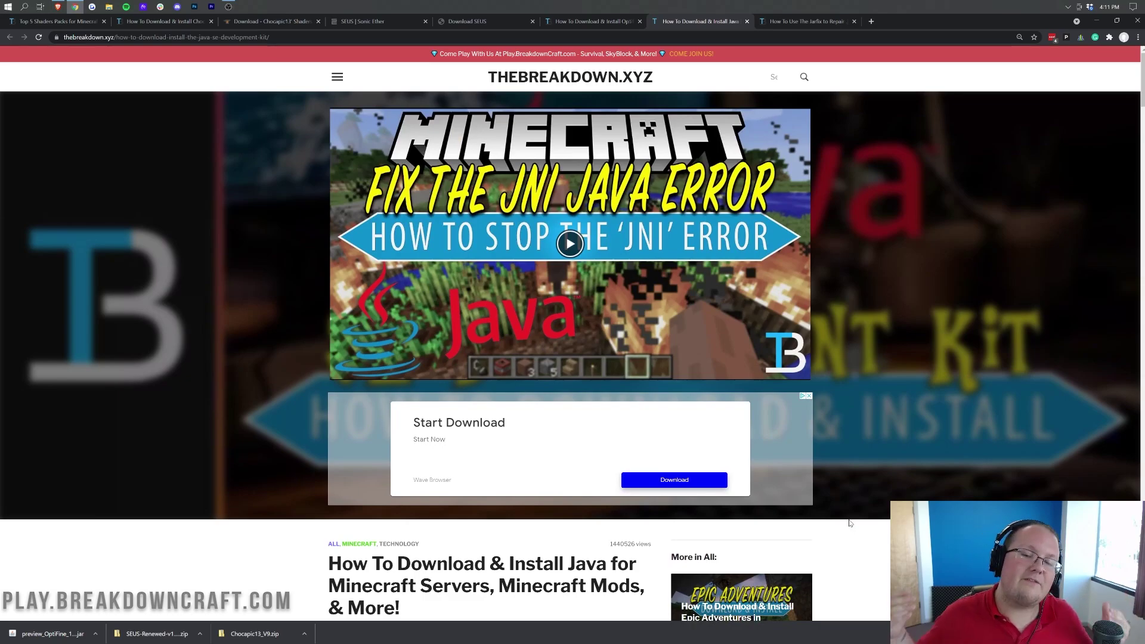
{"action": "scroll", "coordinate": [755, 396], "scroll_direction": "down", "scroll_amount": 10}
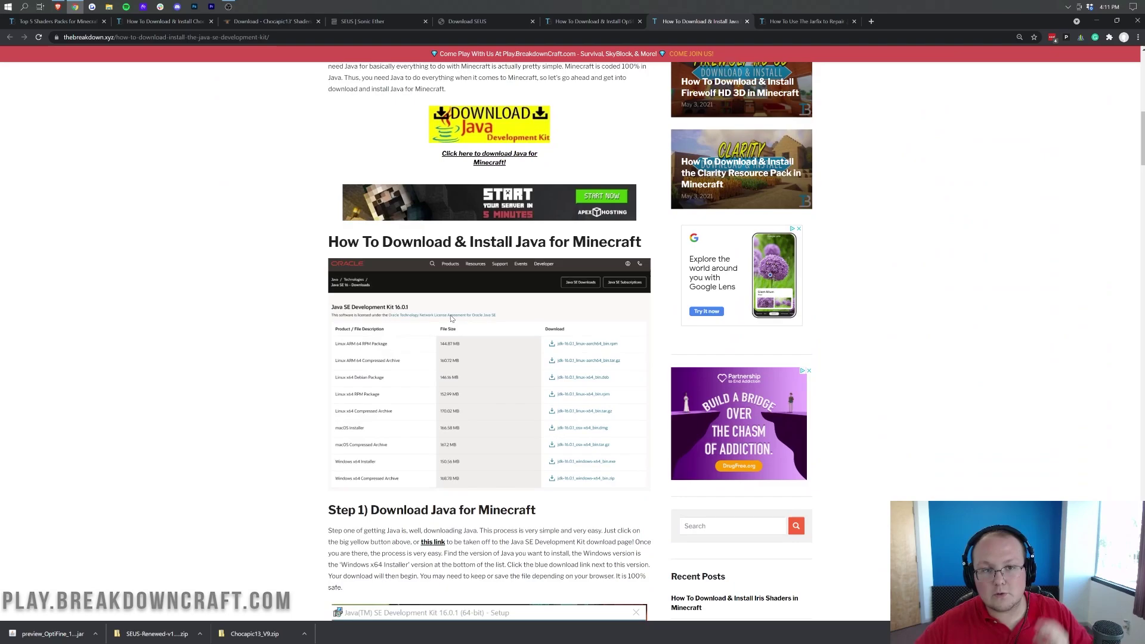
{"action": "scroll", "coordinate": [476, 298], "scroll_direction": "up", "scroll_amount": 1}
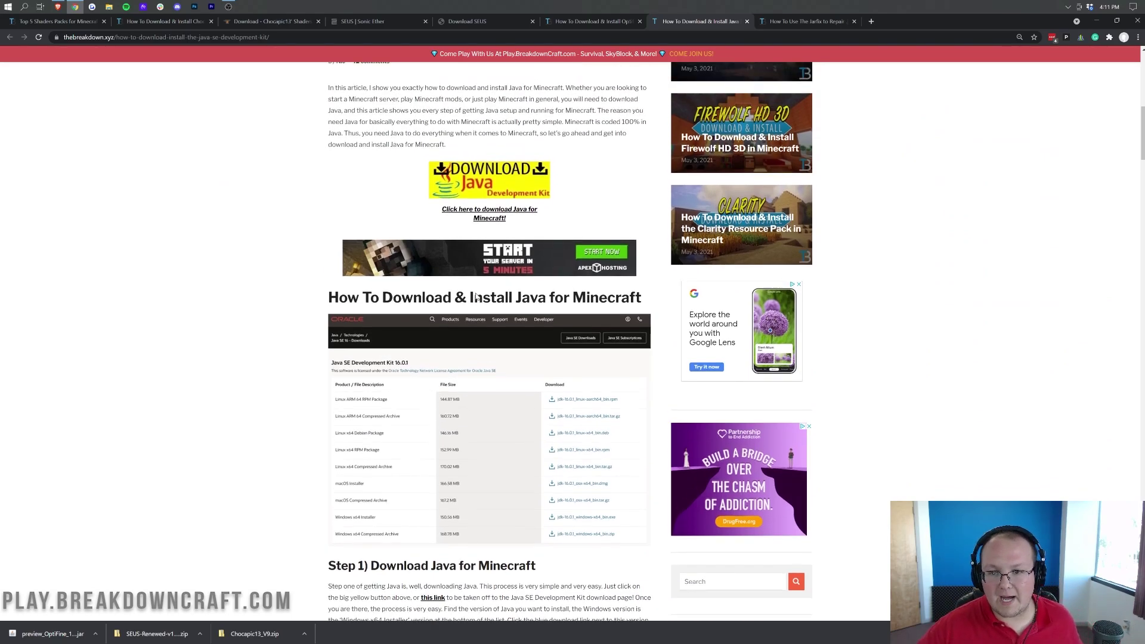
{"action": "scroll", "coordinate": [476, 298], "scroll_direction": "up", "scroll_amount": 9}
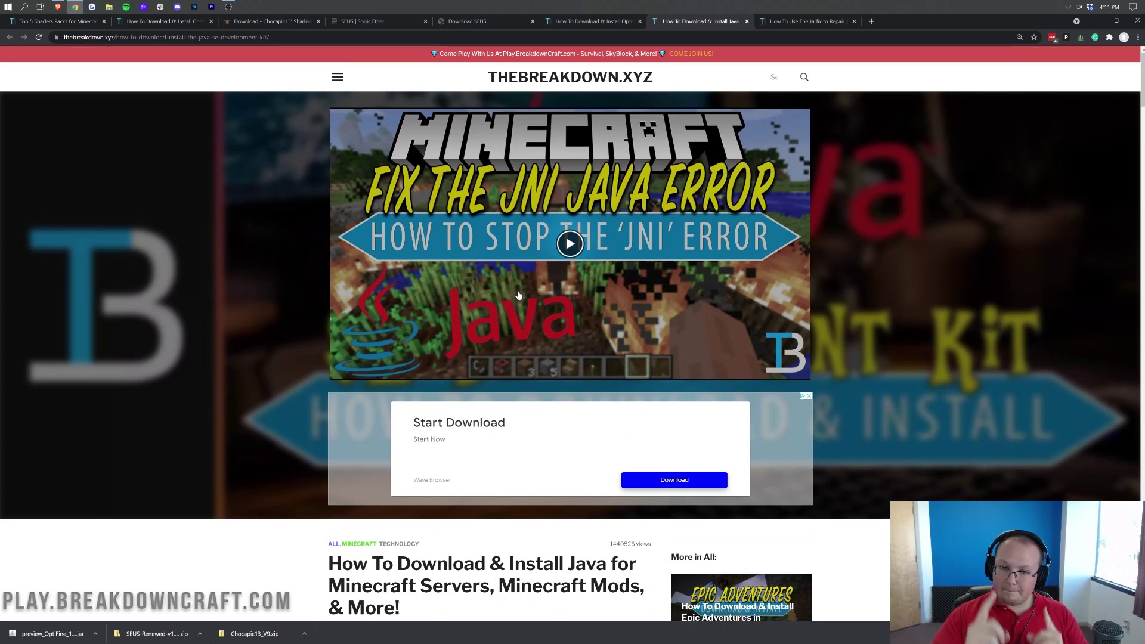
Step: Bring up the article on using the Jarfix to repair .jar files
{"action": "left_click", "coordinate": [1096, 20]}
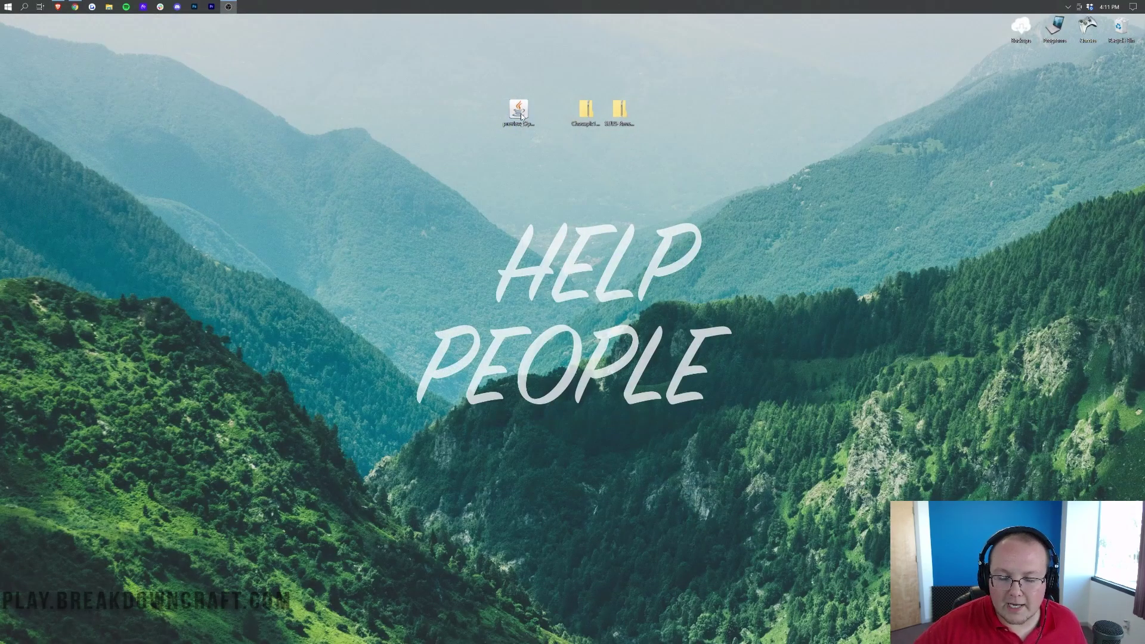
{"action": "left_click", "coordinate": [75, 6]}
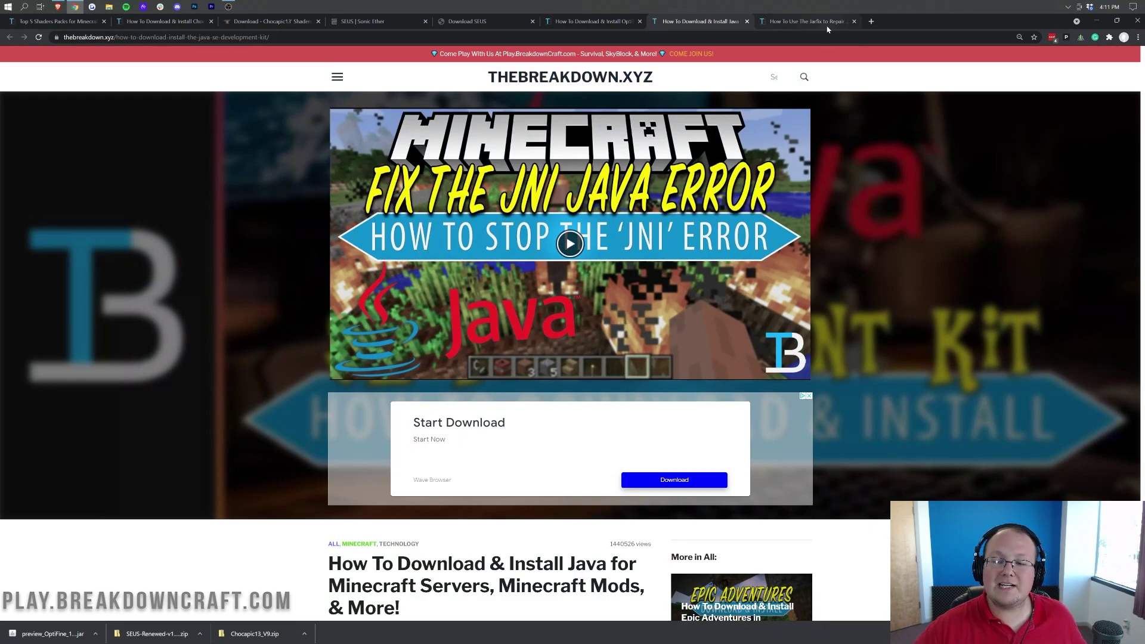
{"action": "left_click", "coordinate": [825, 24]}
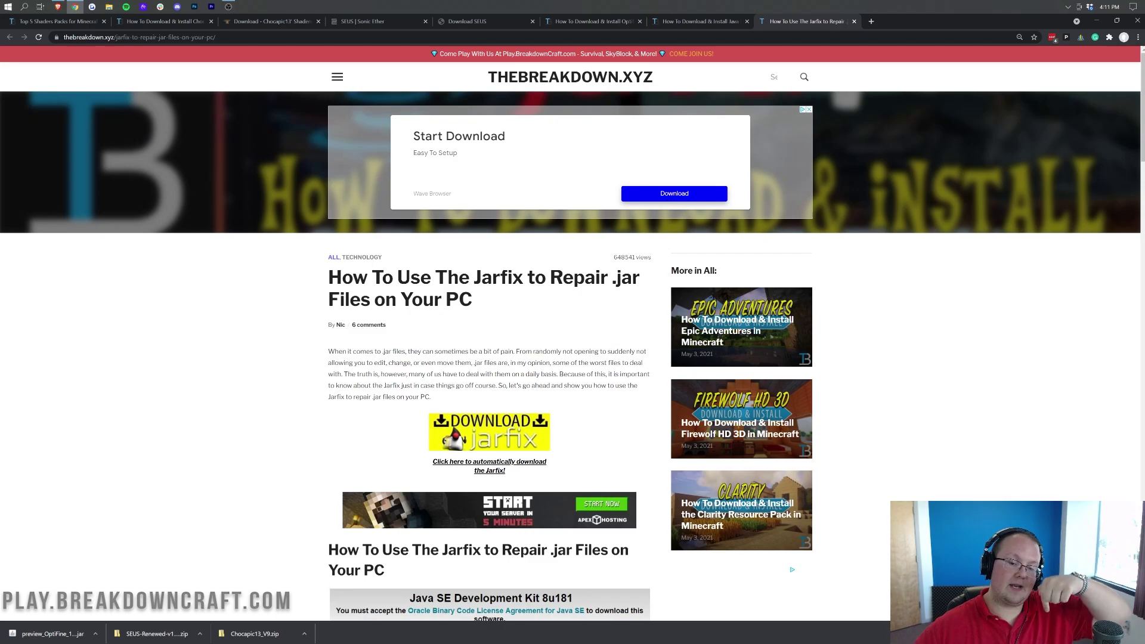
Step: Leave the browser, open the OptiFine jar on the desktop with Java(TM) Platform SE binary, and install OptiFine
{"action": "left_click", "coordinate": [1096, 21]}
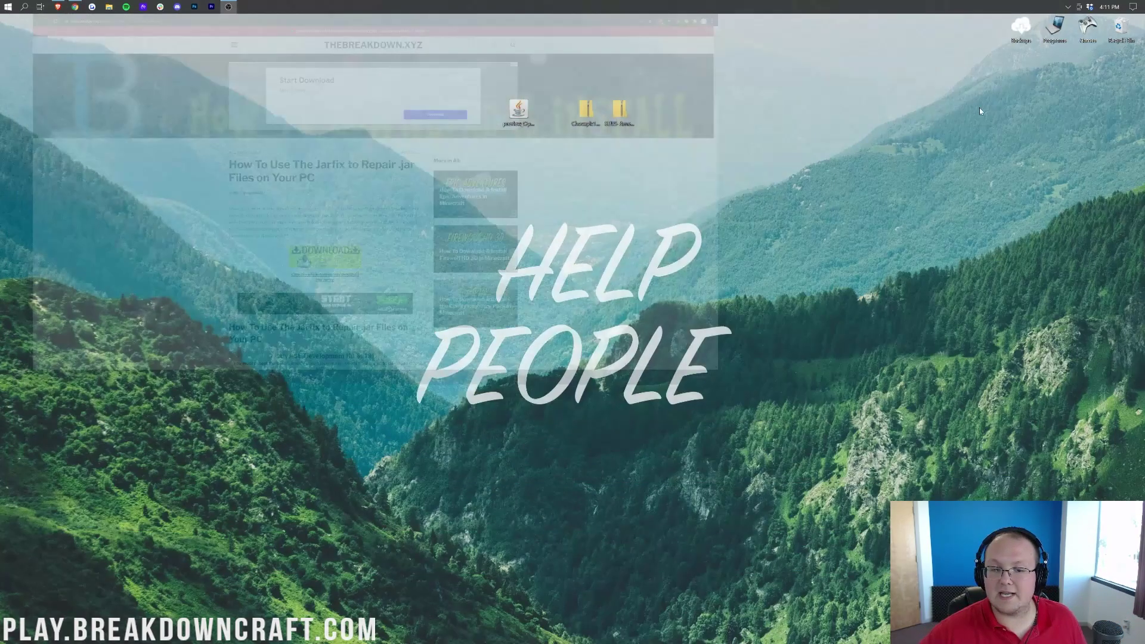
{"action": "right_click", "coordinate": [527, 112]}
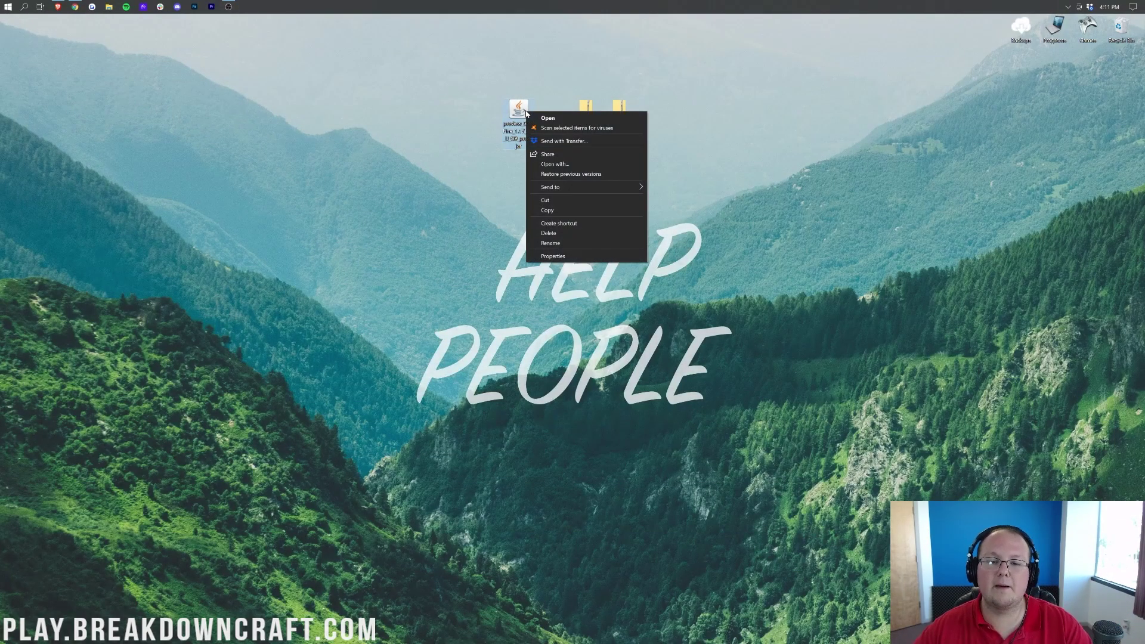
{"action": "left_click", "coordinate": [576, 165]}
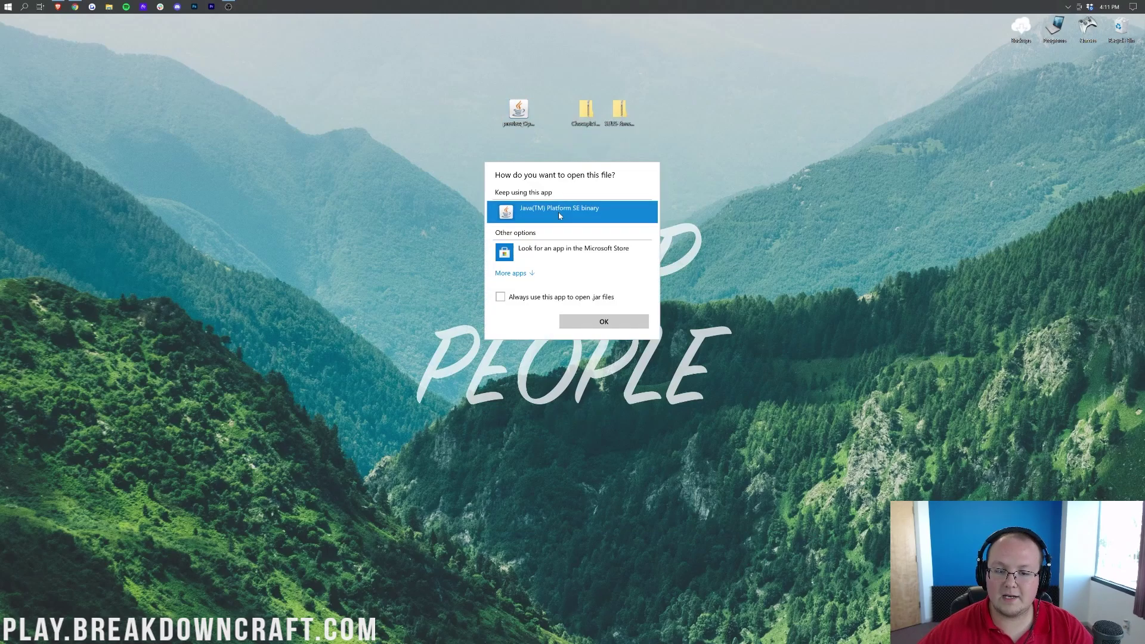
{"action": "left_click", "coordinate": [603, 322]}
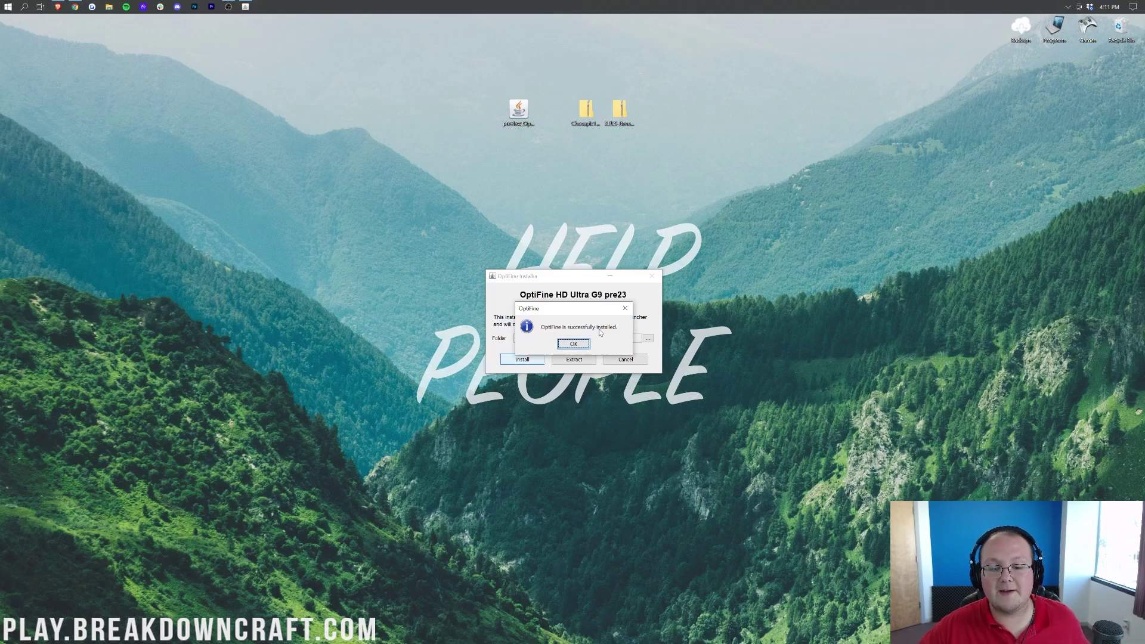
{"action": "key", "text": "Return"}
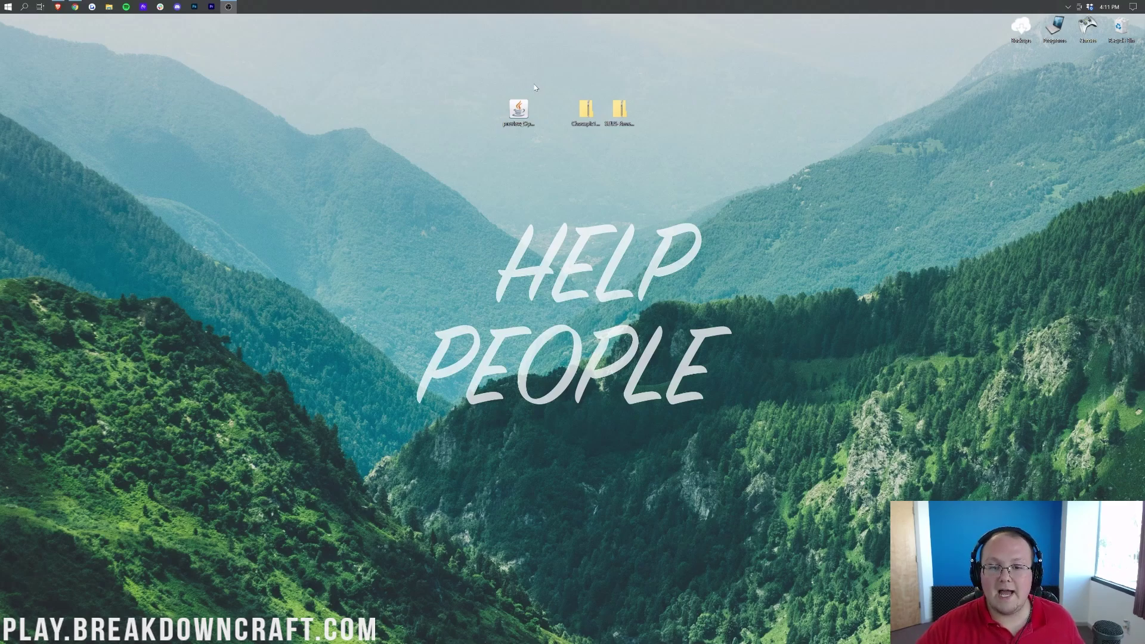
Step: Discard the OptiFine jar to the Recycle Bin and shift the two shader zips over on the desktop
{"action": "left_click_drag", "start_coordinate": [525, 111], "coordinate": [1119, 33]}
{"action": "left_click_drag", "start_coordinate": [638, 130], "coordinate": [524, 107]}
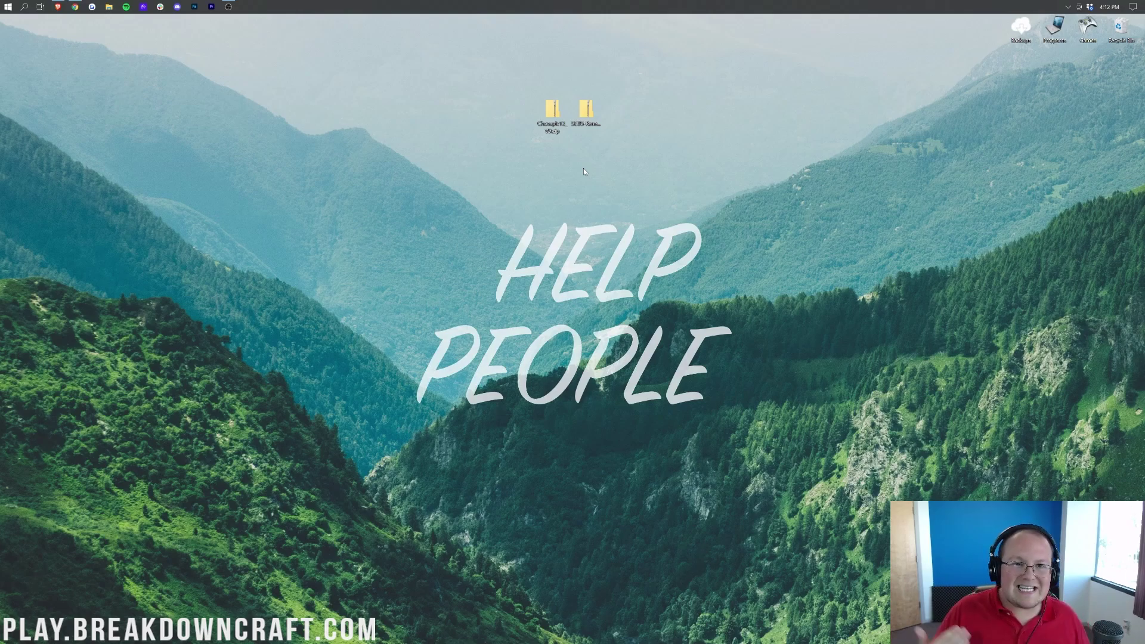
Step: Switch to the Minecraft Launcher and select the OptiFine 1.17 profile as the version to play
{"action": "left_click", "coordinate": [3, 4]}
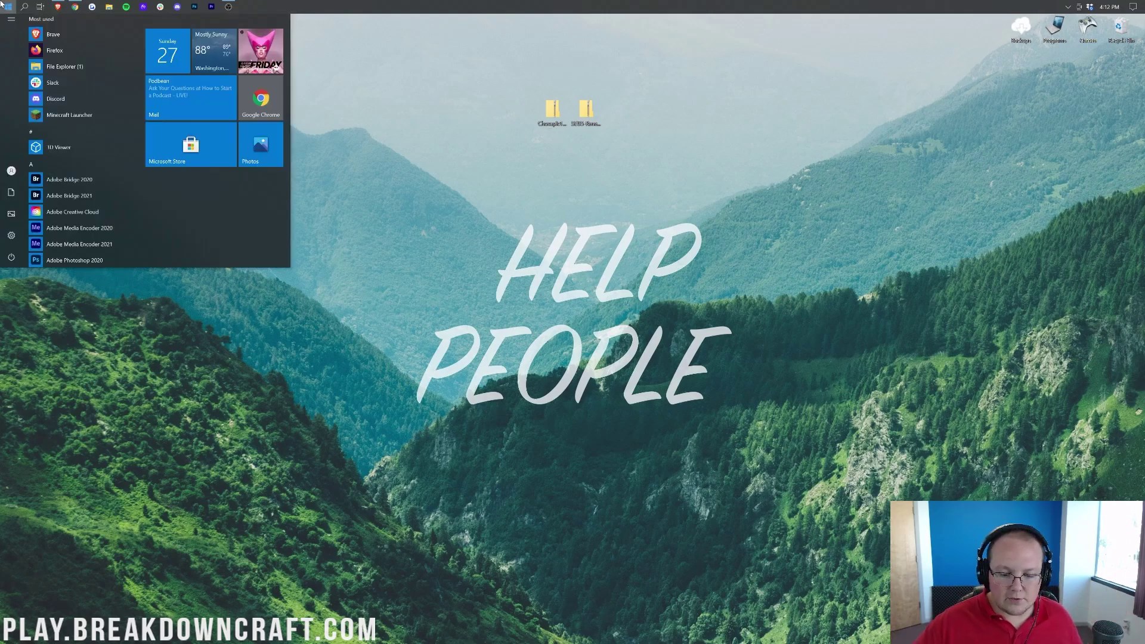
{"action": "type", "text": "minecraft"}
{"action": "key", "text": "Return"}
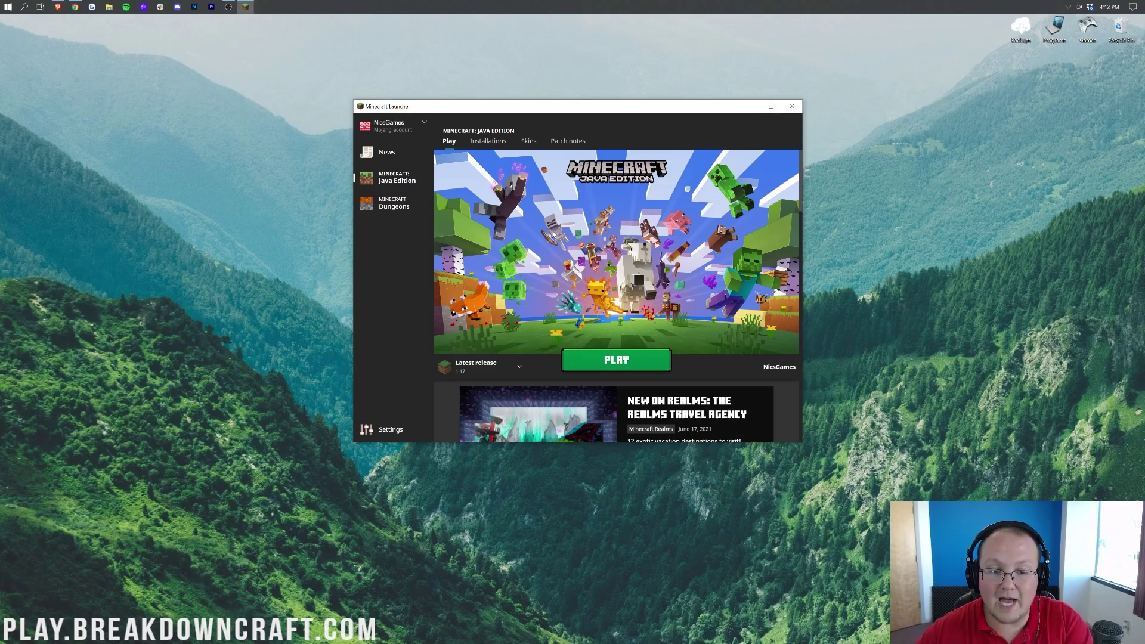
{"action": "left_click", "coordinate": [519, 368]}
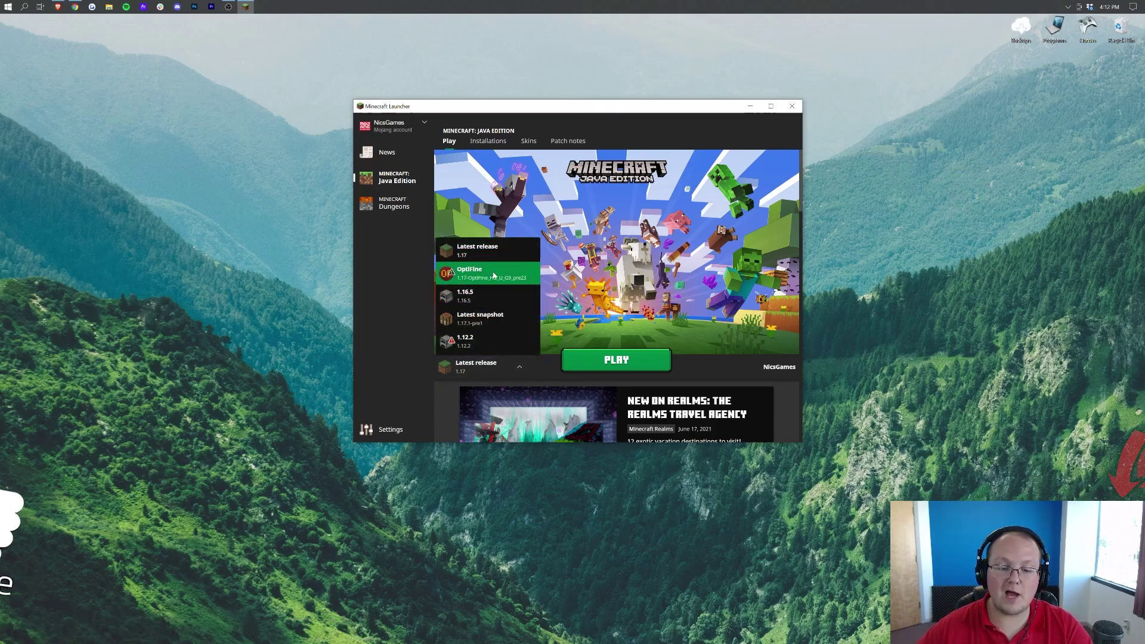
{"action": "left_click", "coordinate": [493, 275]}
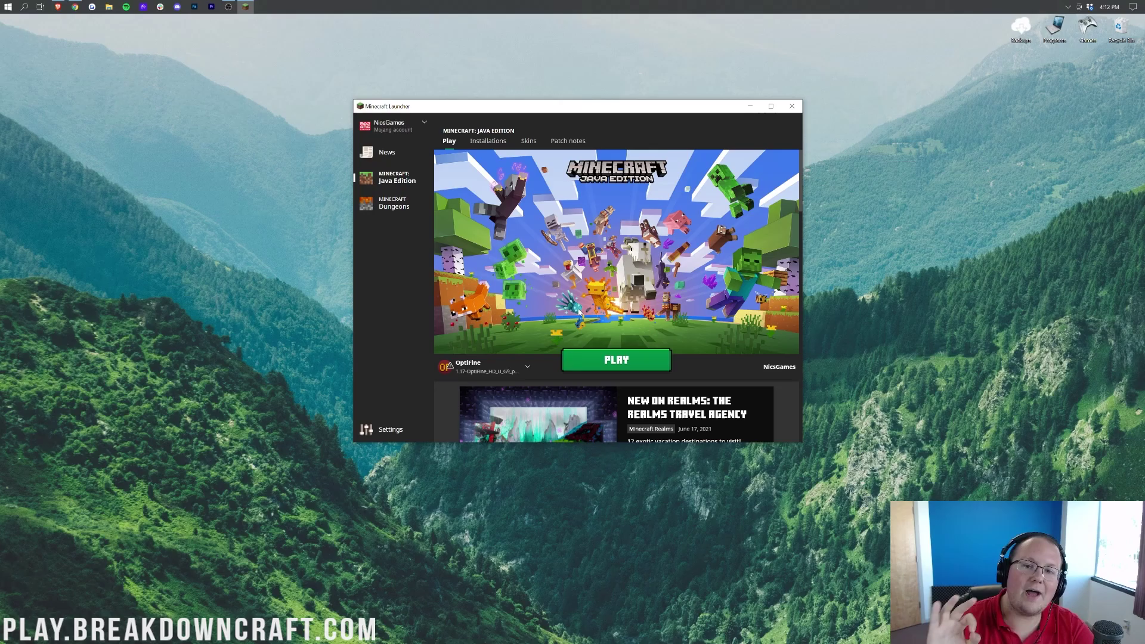
{"action": "mouse_move", "coordinate": [455, 374]}
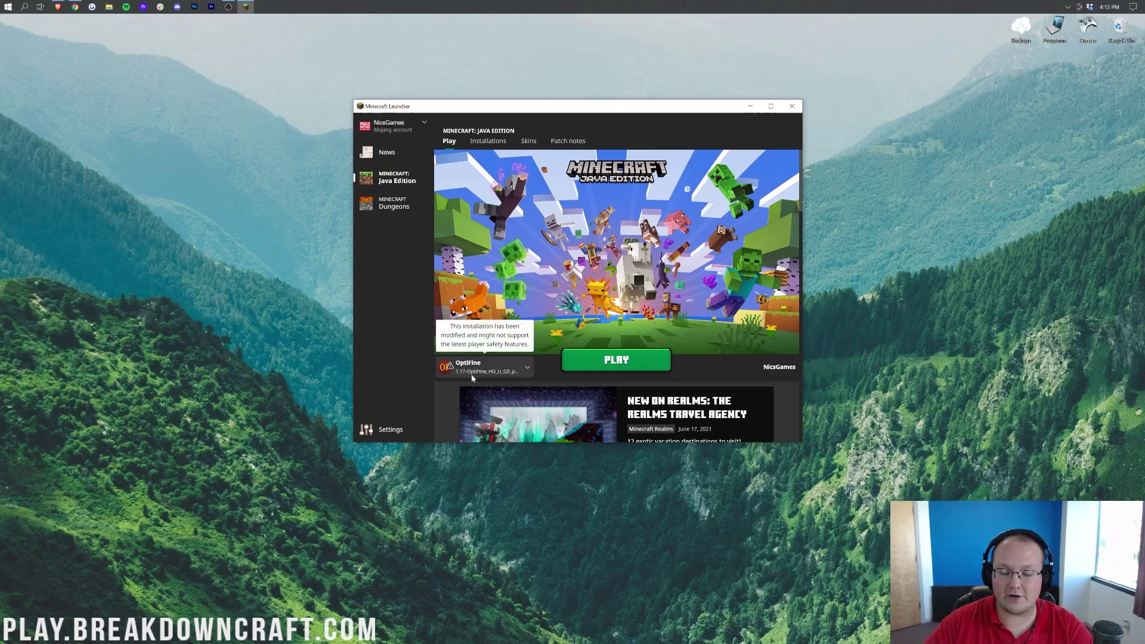
Step: Show the Java Edition installations list with the Modded versions filter enabled
{"action": "left_click", "coordinate": [497, 142]}
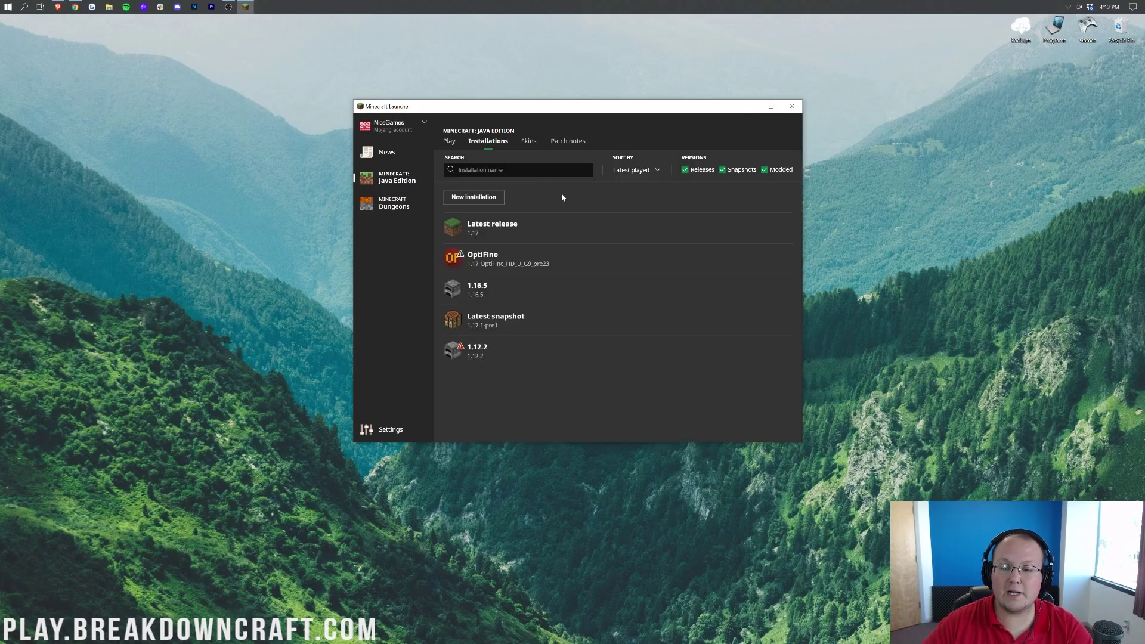
{"action": "left_click", "coordinate": [766, 170]}
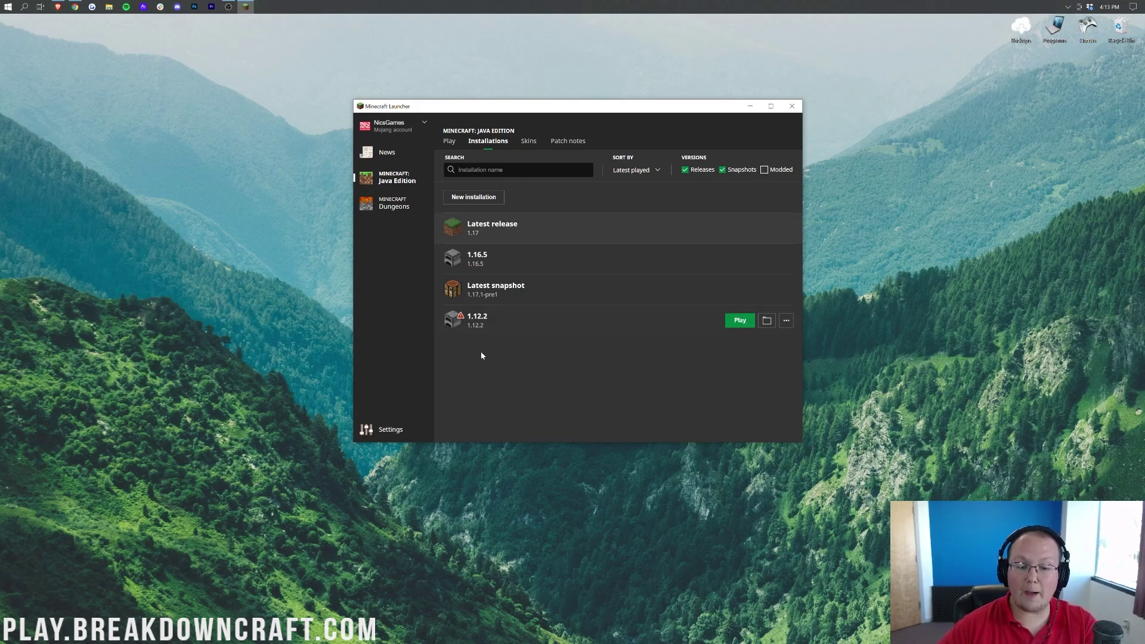
{"action": "left_click", "coordinate": [764, 169]}
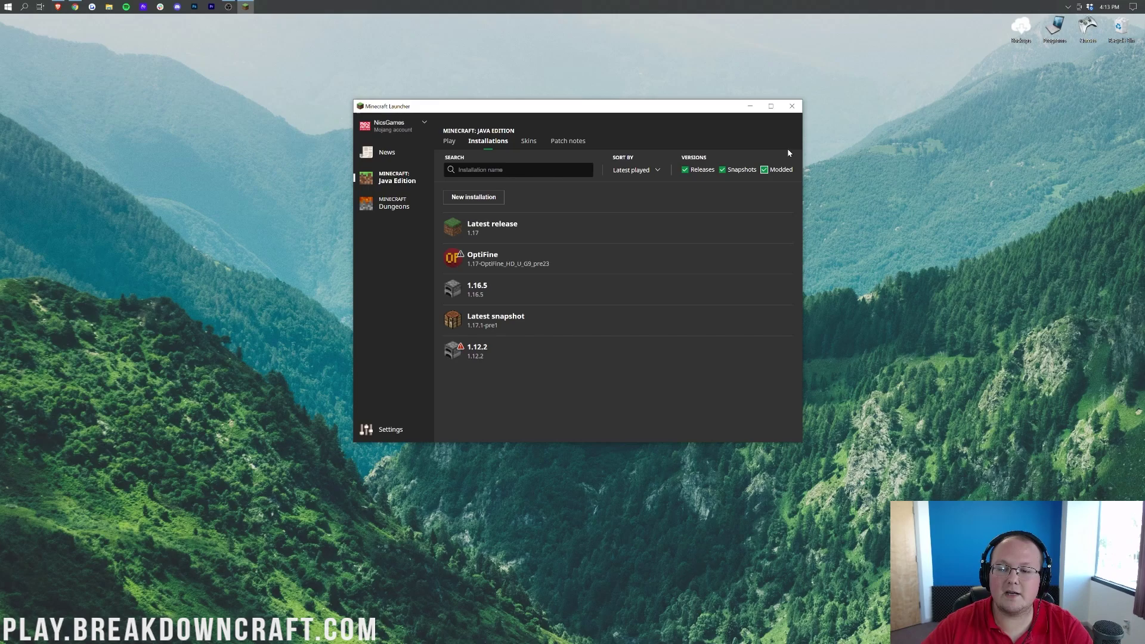
{"action": "left_click", "coordinate": [764, 167]}
{"action": "left_click", "coordinate": [764, 167]}
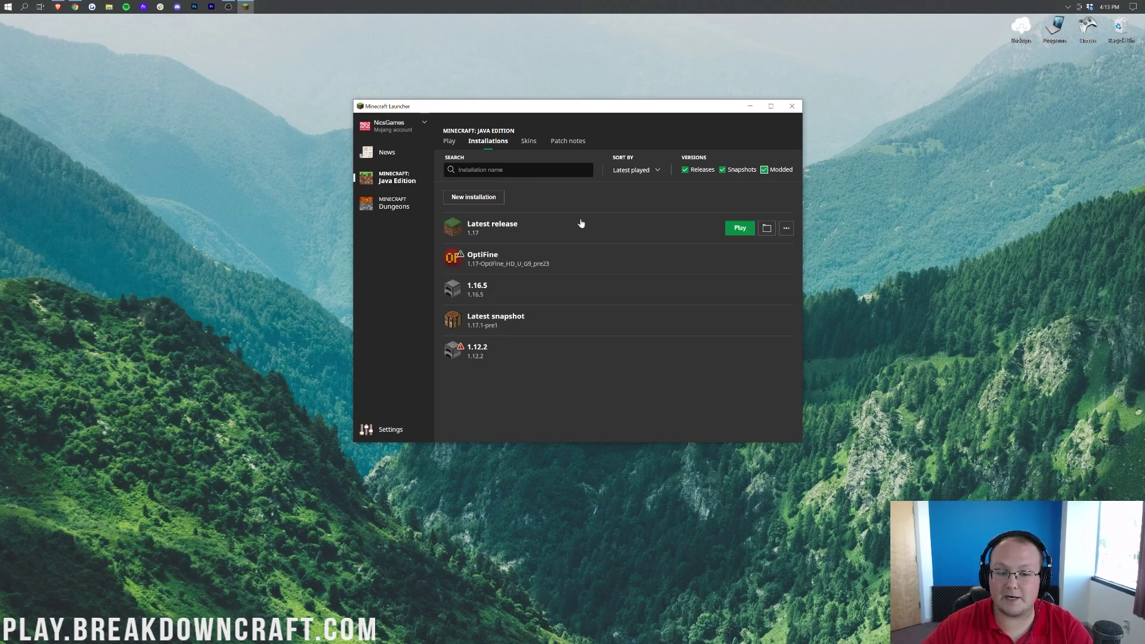
Step: Start a new installation named Play.BreakdownCraft.com with version release 1.17-OptiFine_HD_U_G9_pre23
{"action": "left_click", "coordinate": [467, 199]}
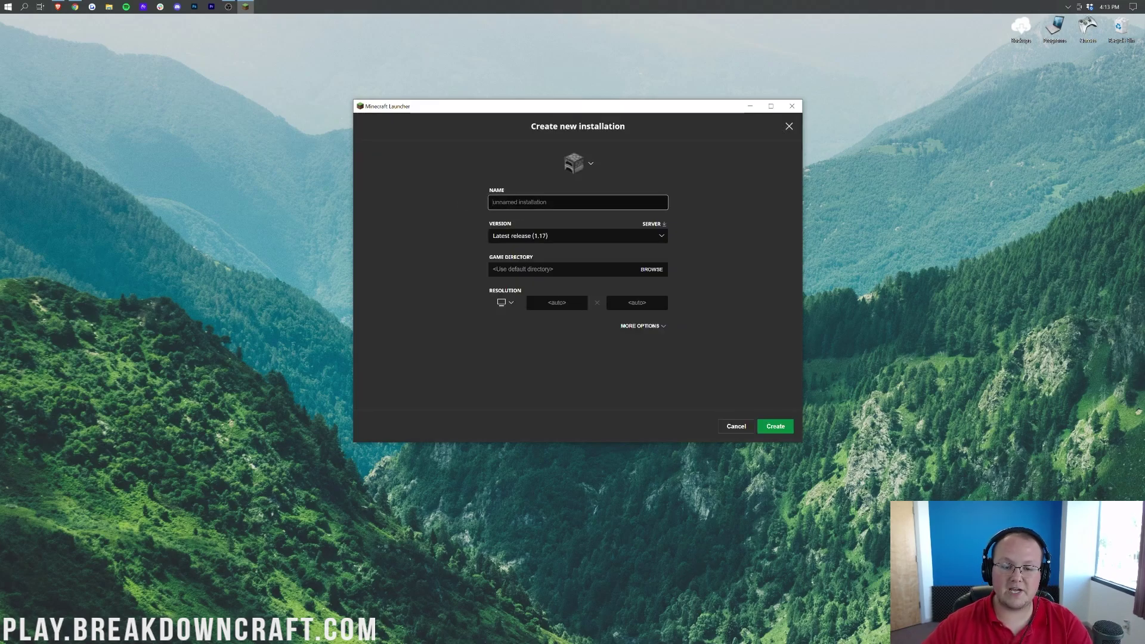
{"action": "type", "text": "Play.B"}
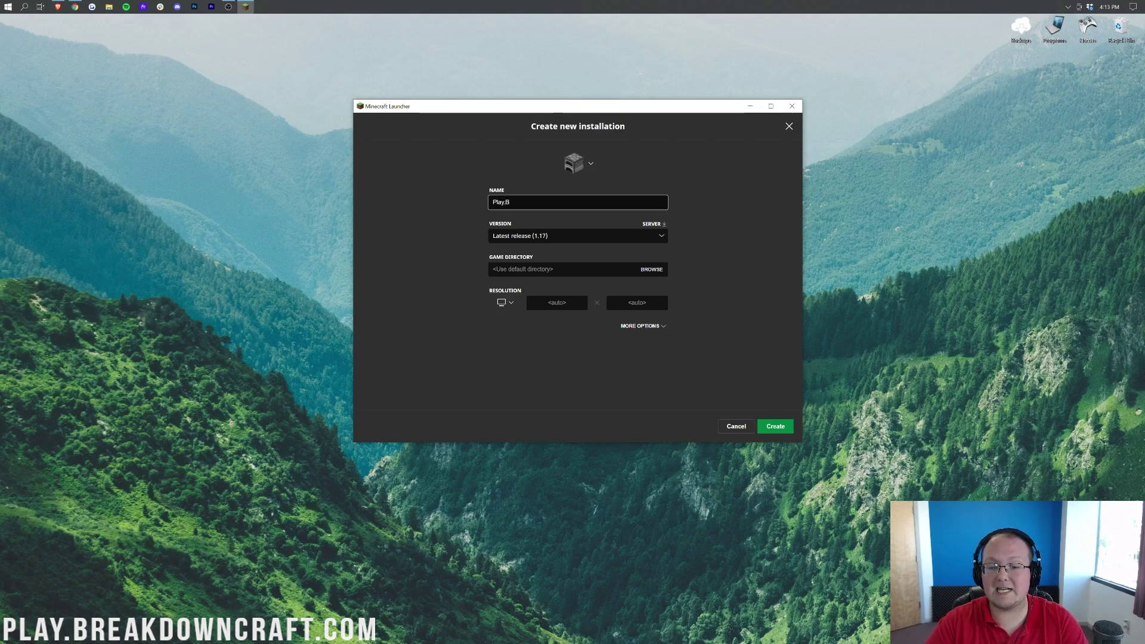
{"action": "type", "text": "reakdownCraft.com"}
{"action": "key", "text": "ctrl+a"}
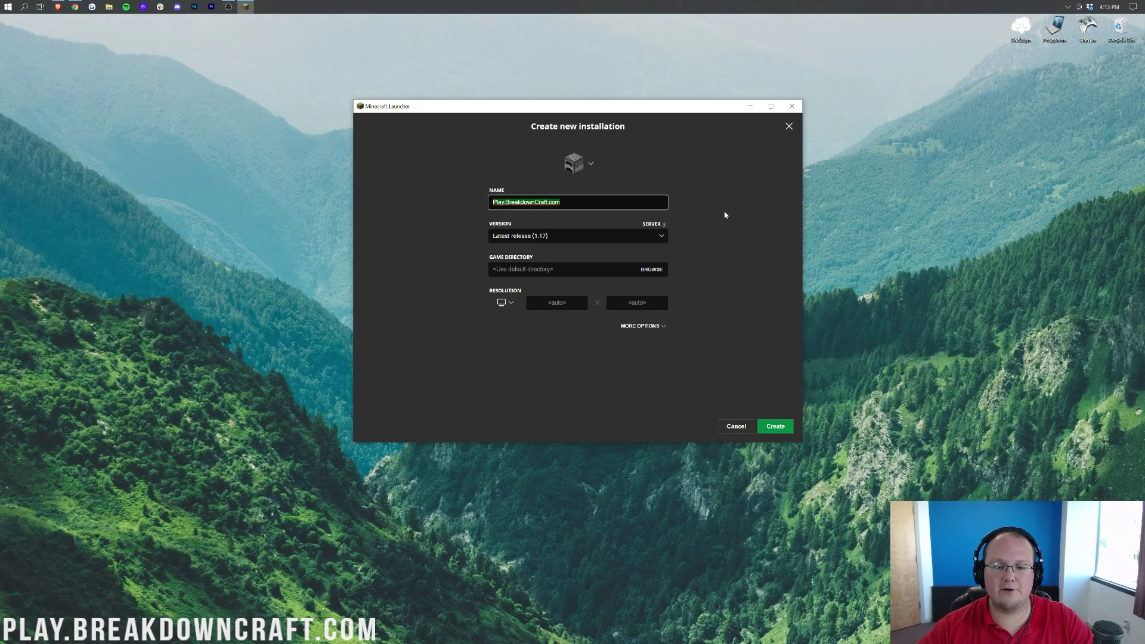
{"action": "left_click", "coordinate": [576, 237]}
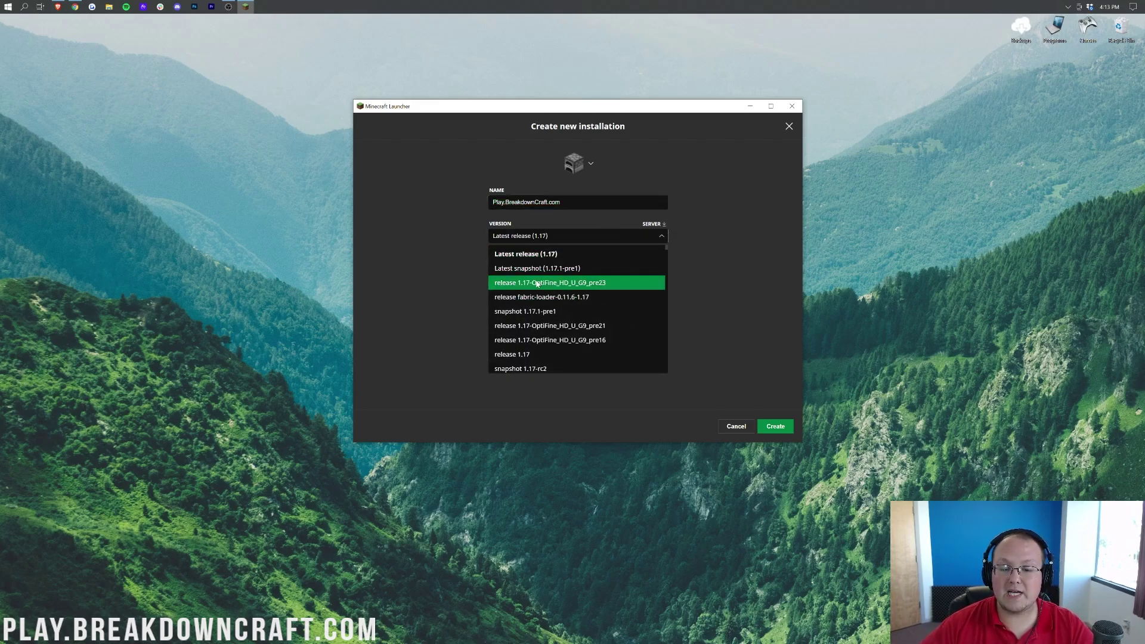
{"action": "left_click", "coordinate": [607, 285]}
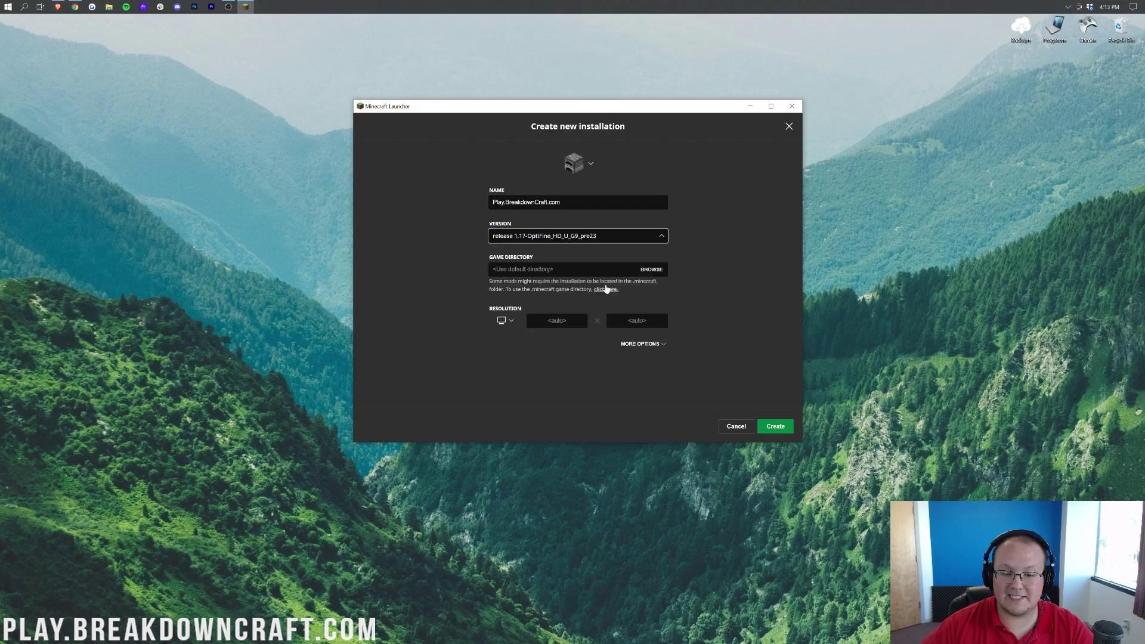
{"action": "left_click", "coordinate": [580, 238]}
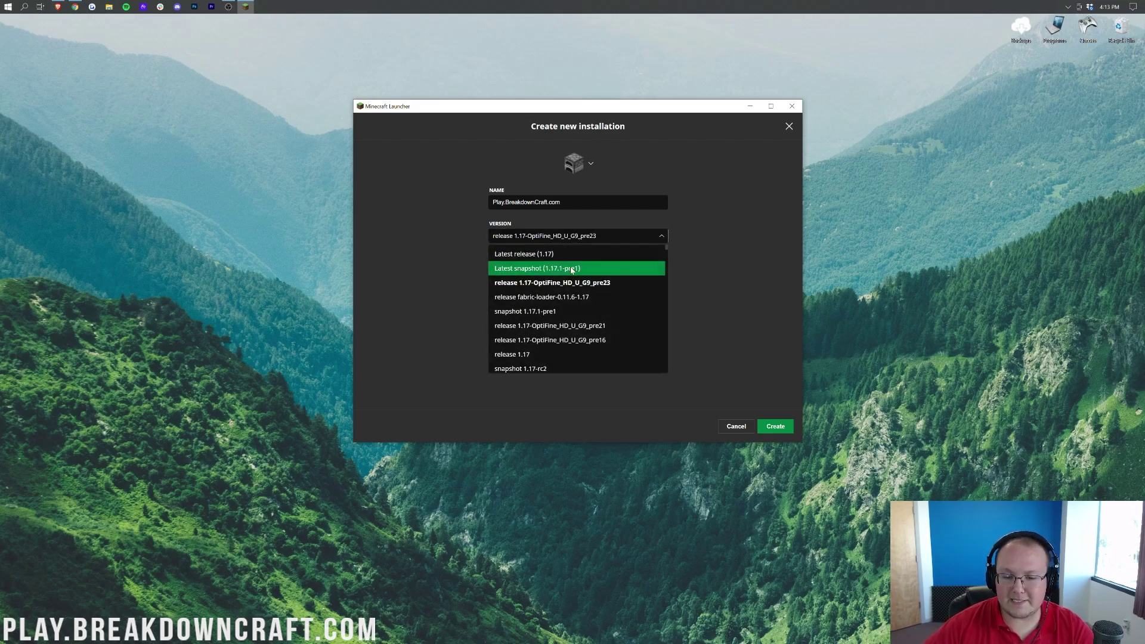
{"action": "left_click", "coordinate": [554, 283]}
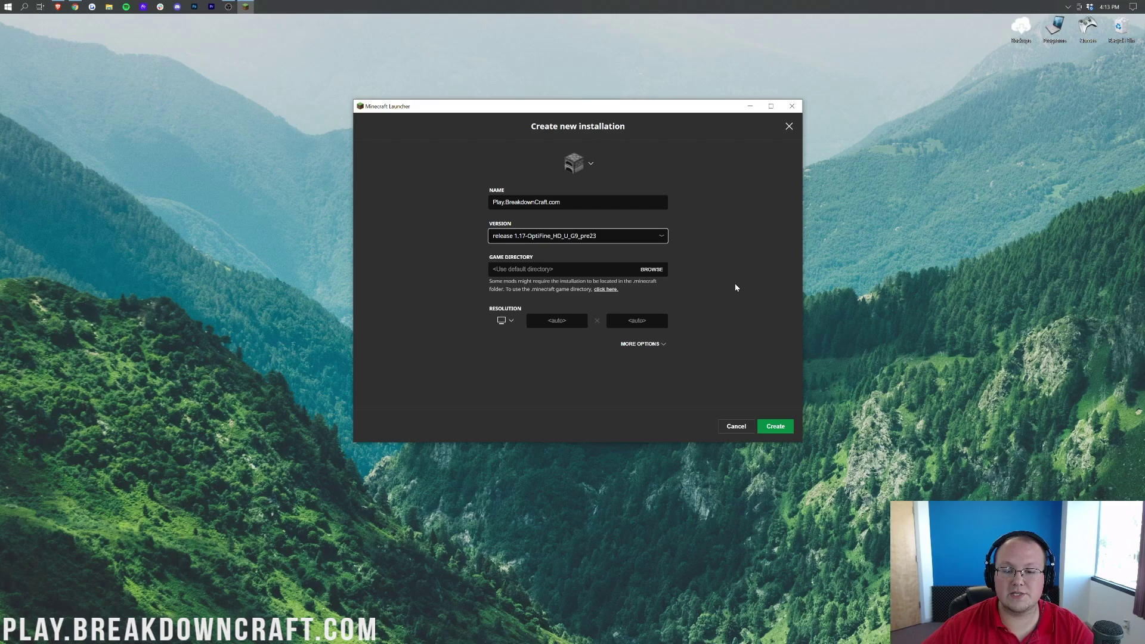
Step: Set the new installation's resolution to 1920x1080 and create it
{"action": "left_click", "coordinate": [505, 321]}
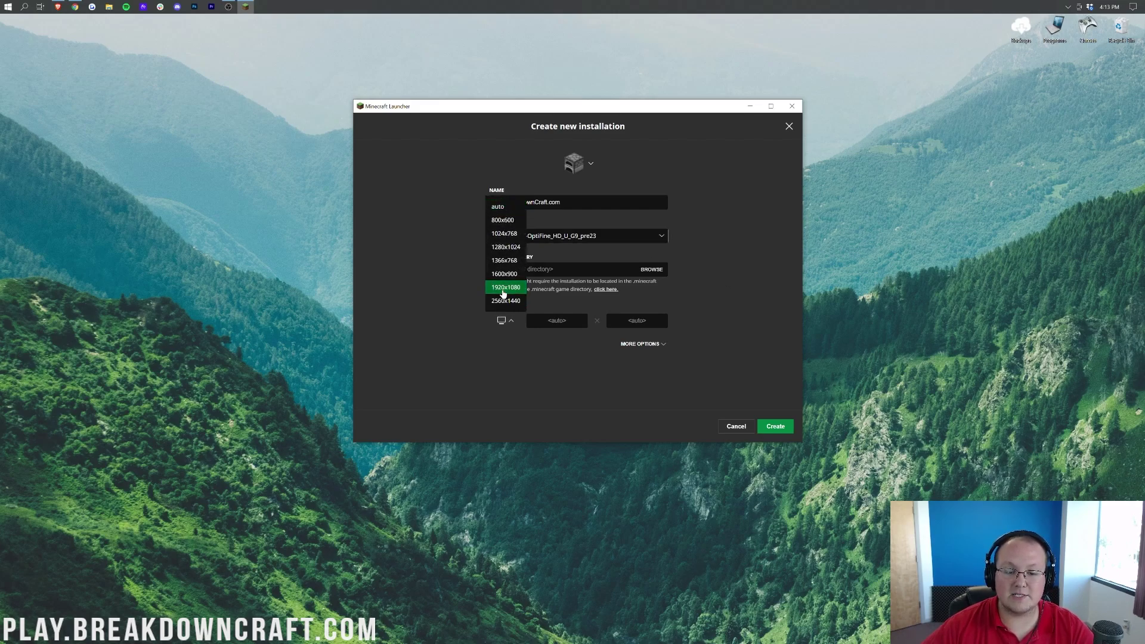
{"action": "left_click", "coordinate": [504, 290]}
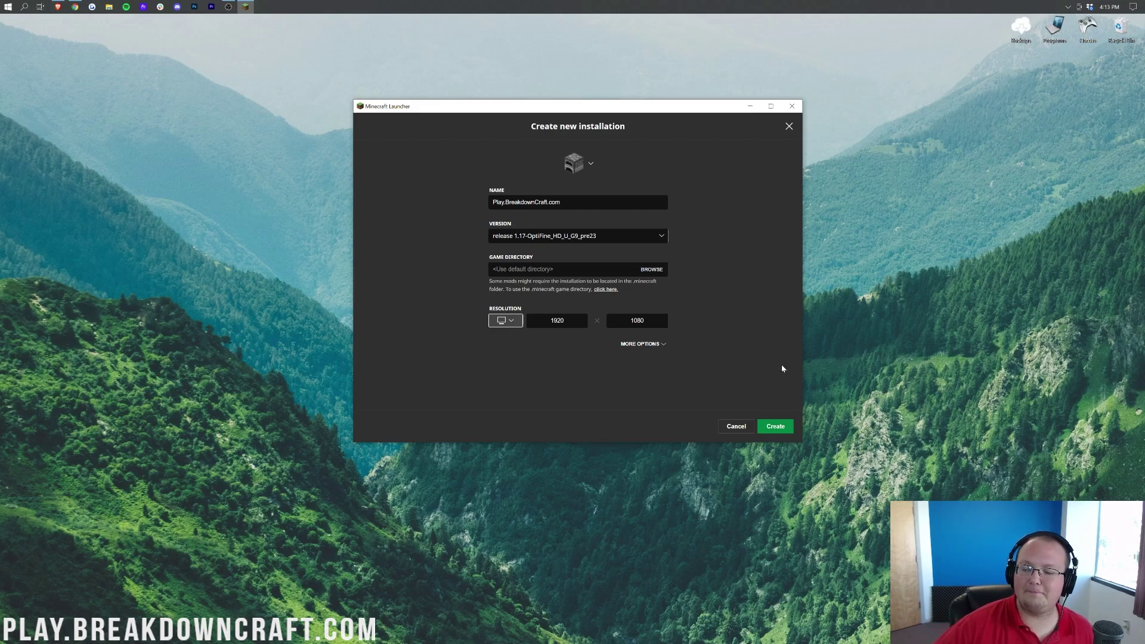
{"action": "left_click", "coordinate": [775, 426]}
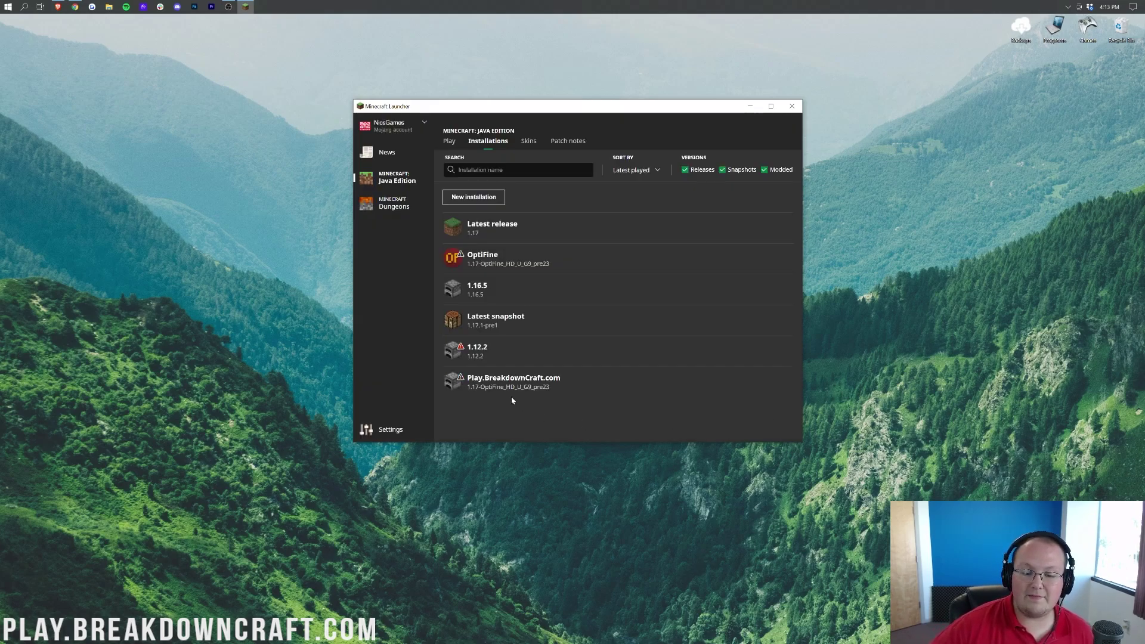
Step: Launch the Play.BreakdownCraft.com installation, accepting the modified-installation risks and turning off further warnings for it
{"action": "mouse_move", "coordinate": [492, 383]}
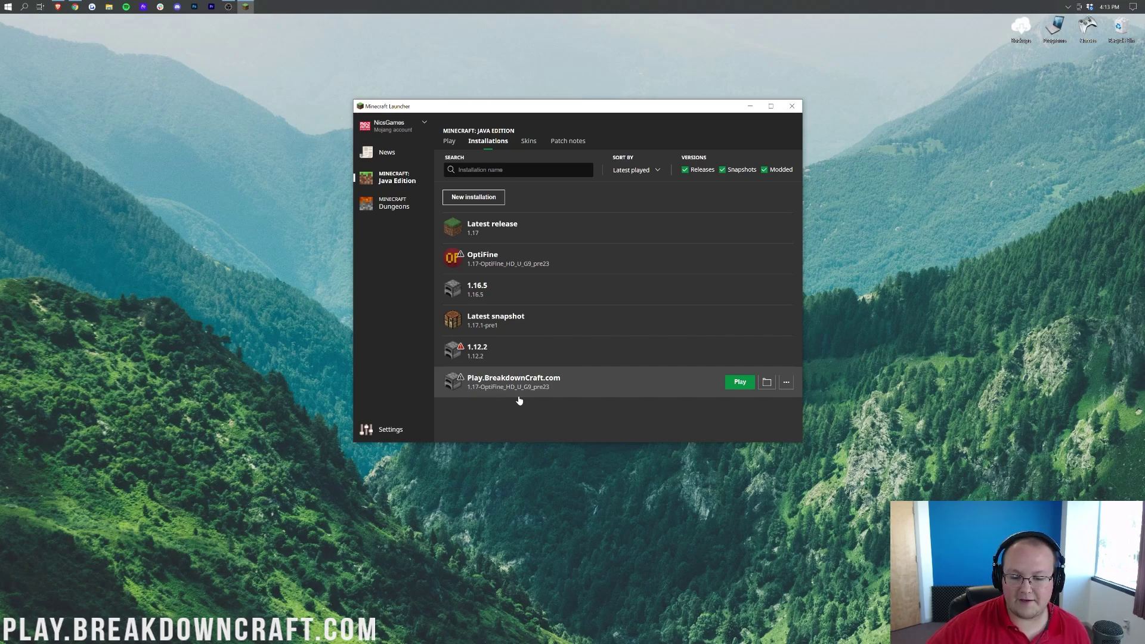
{"action": "left_click", "coordinate": [740, 382]}
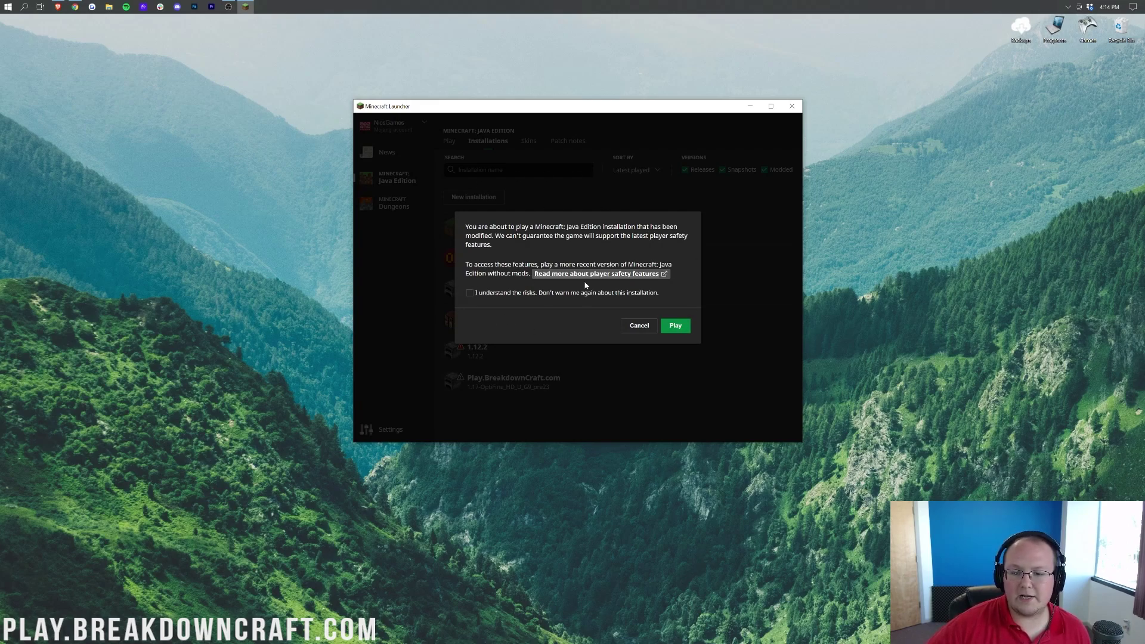
{"action": "left_click", "coordinate": [507, 296]}
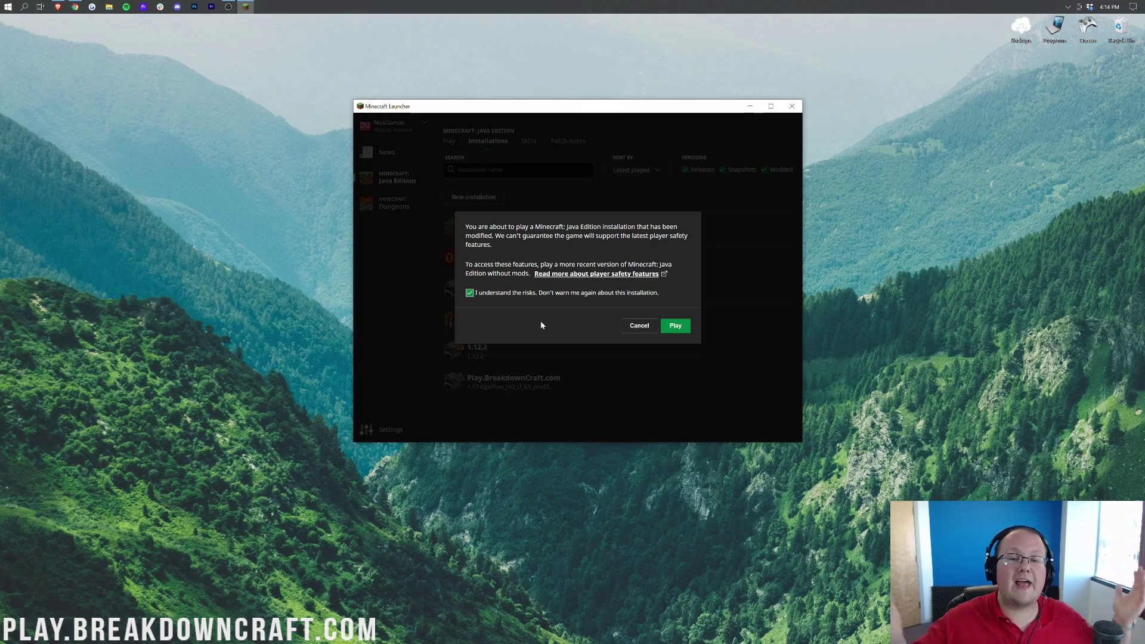
{"action": "left_click", "coordinate": [676, 326]}
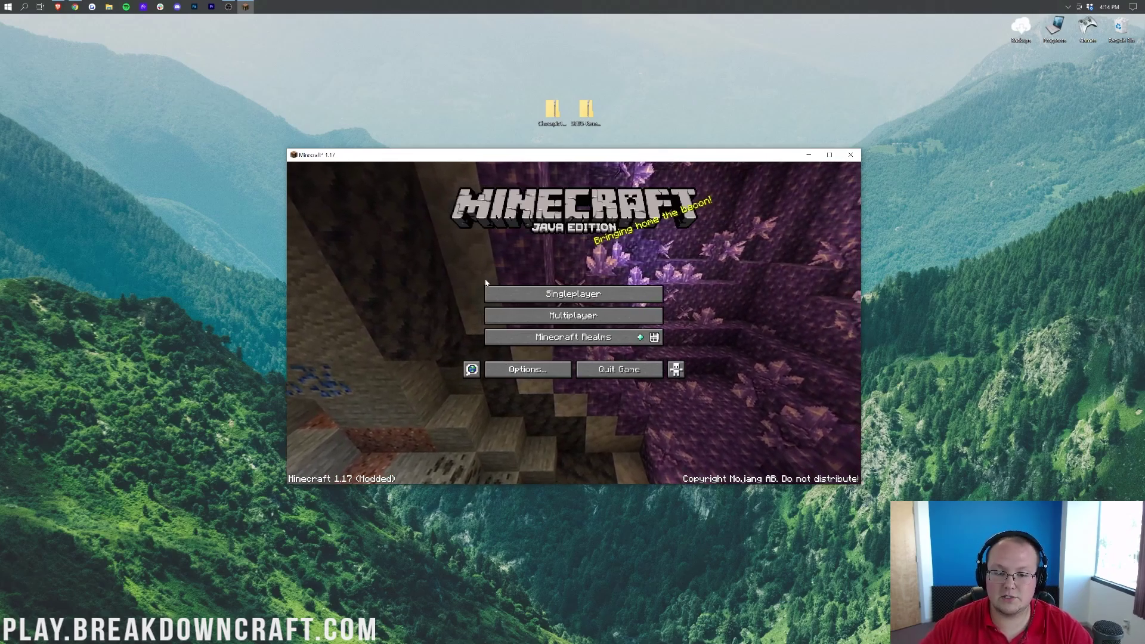
Step: View the shader list in the game's video settings and return to the title screen
{"action": "left_click", "coordinate": [518, 373]}
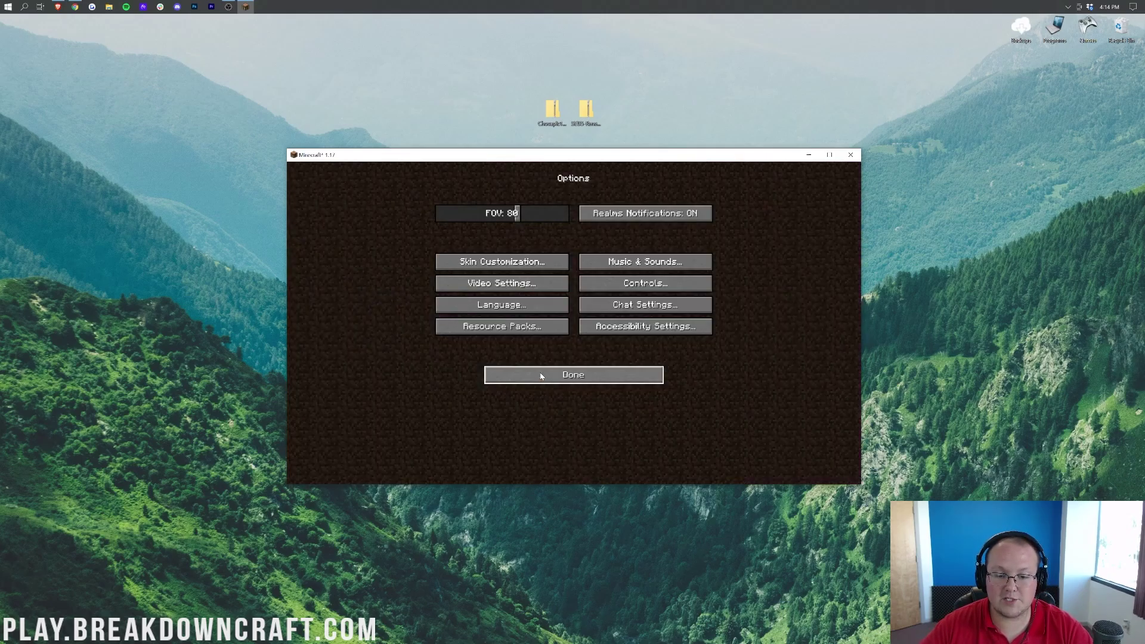
{"action": "left_click", "coordinate": [528, 292]}
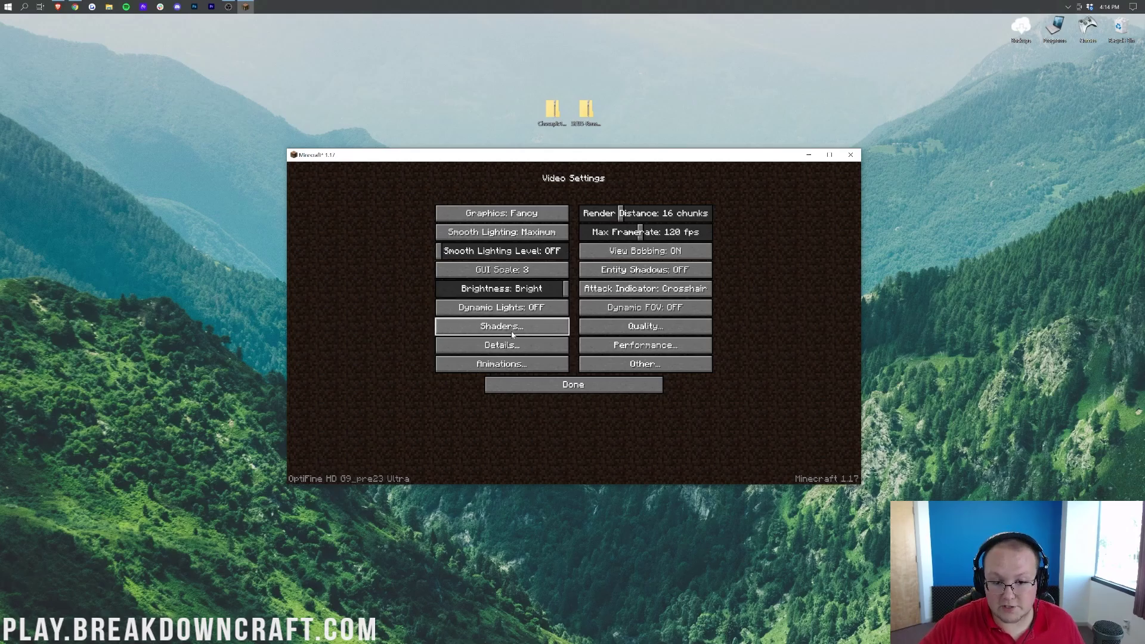
{"action": "left_click", "coordinate": [486, 332]}
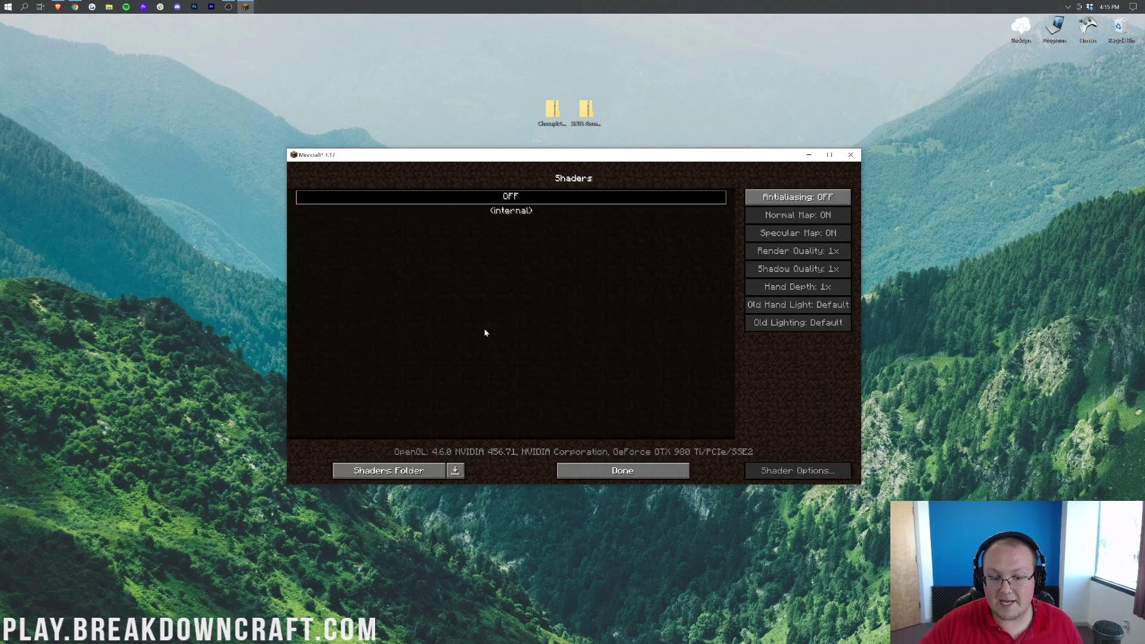
{"action": "left_click", "coordinate": [621, 471]}
{"action": "left_click", "coordinate": [615, 391]}
{"action": "left_click", "coordinate": [614, 376]}
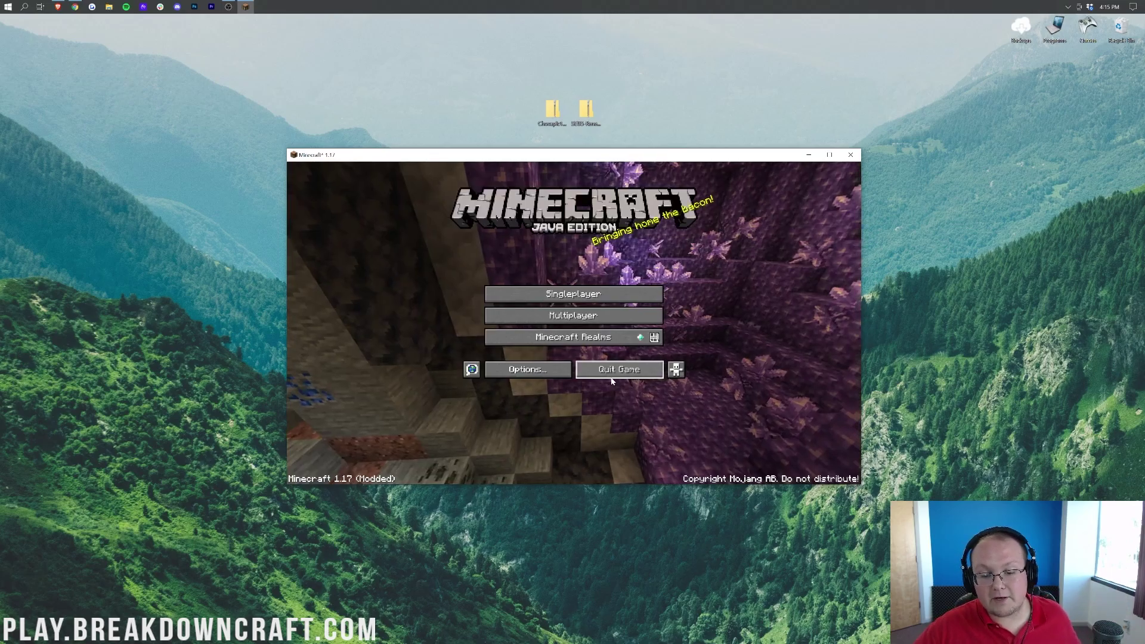
Step: Open the Shaders screen in the game's video settings
{"action": "left_click", "coordinate": [529, 368]}
{"action": "left_click", "coordinate": [514, 284]}
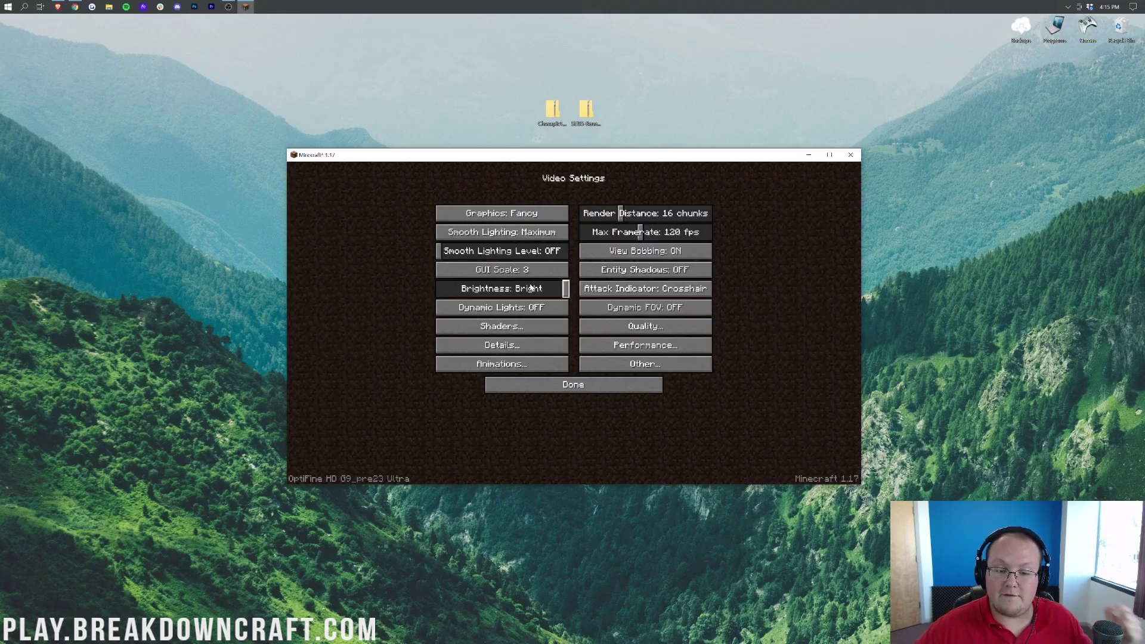
{"action": "left_click", "coordinate": [522, 325]}
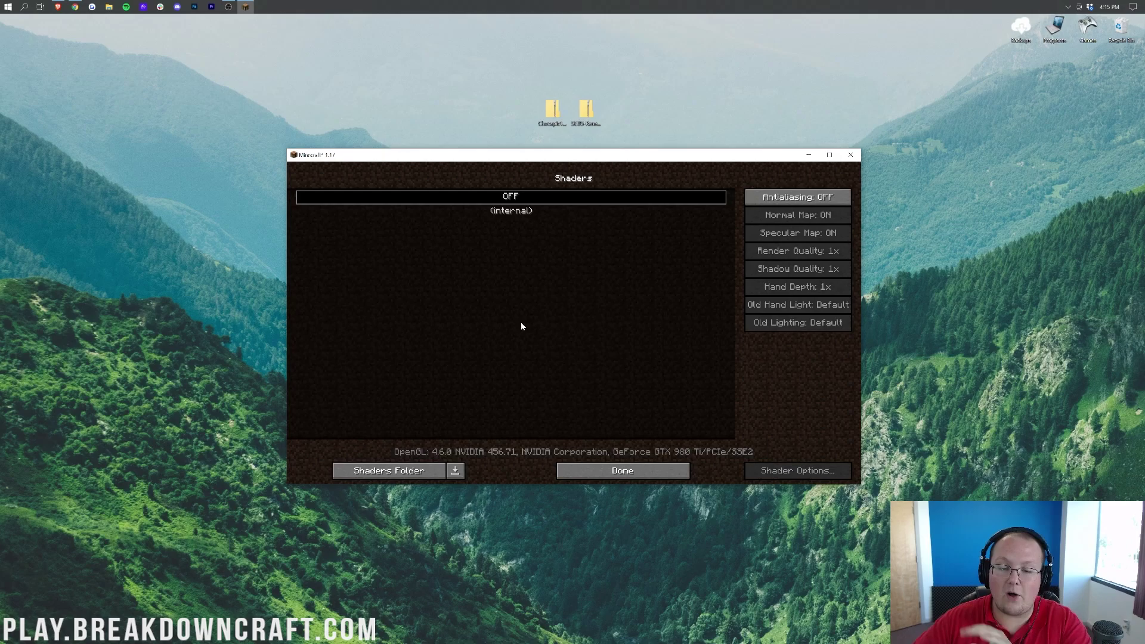
Step: View the two shader archives on the desktop and the Chocapic13 Shaders download page in the browser
{"action": "left_click", "coordinate": [585, 111]}
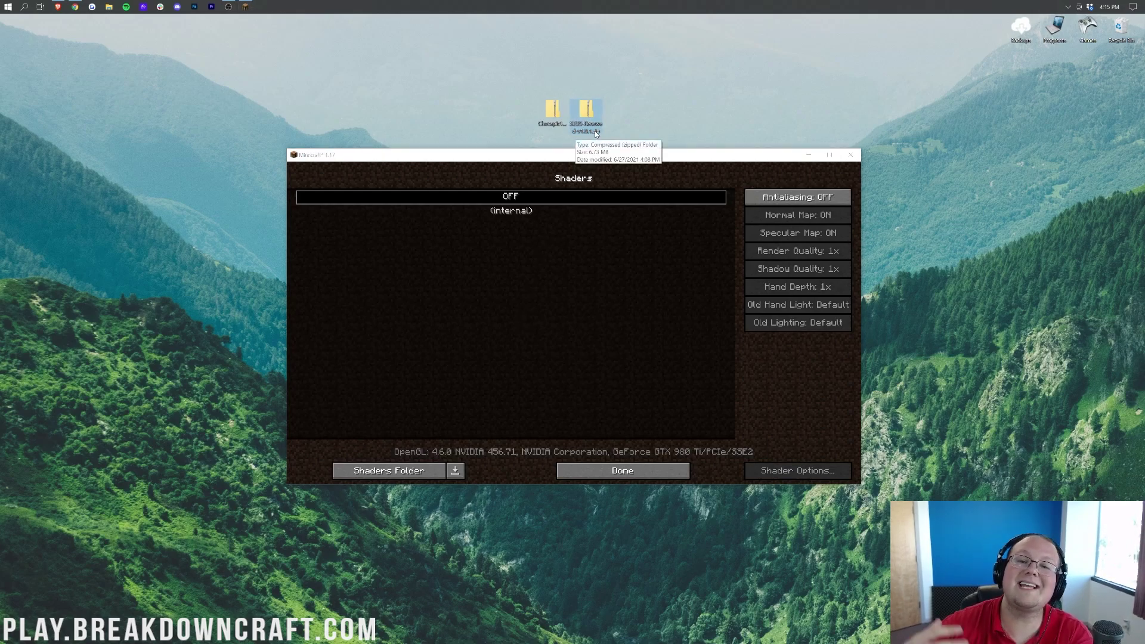
{"action": "left_click", "coordinate": [554, 115]}
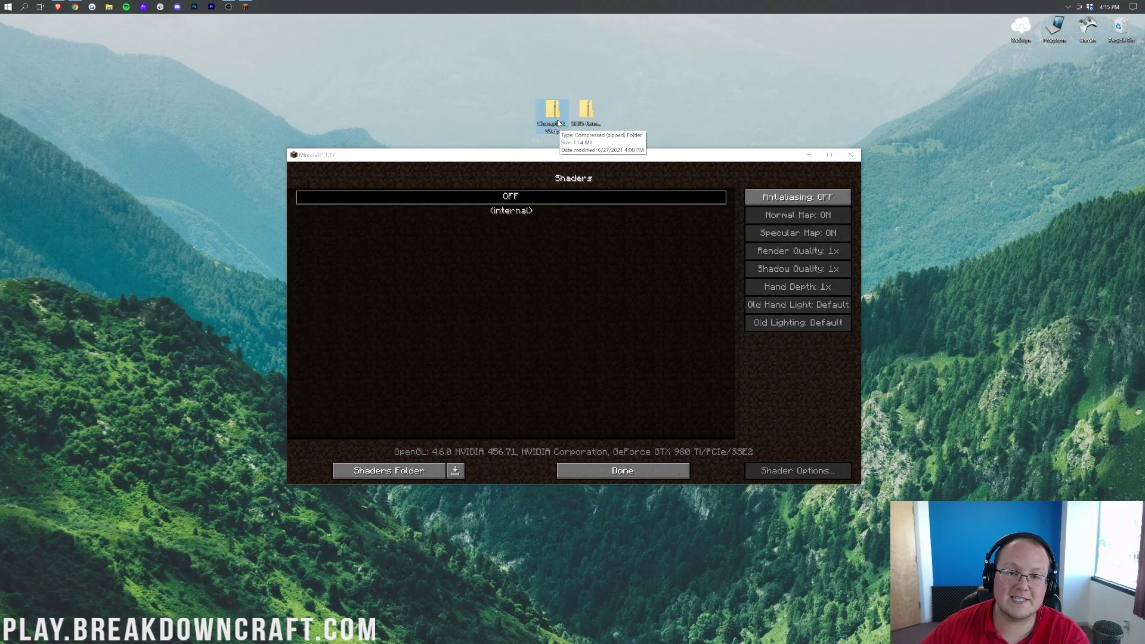
{"action": "left_click", "coordinate": [75, 6]}
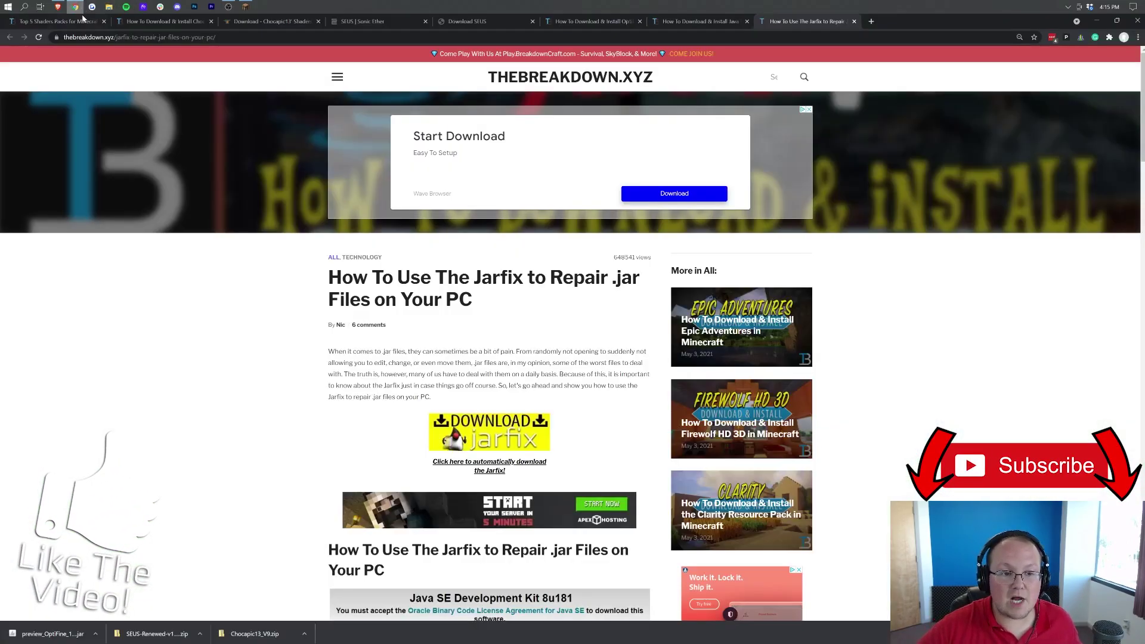
{"action": "left_click", "coordinate": [275, 22]}
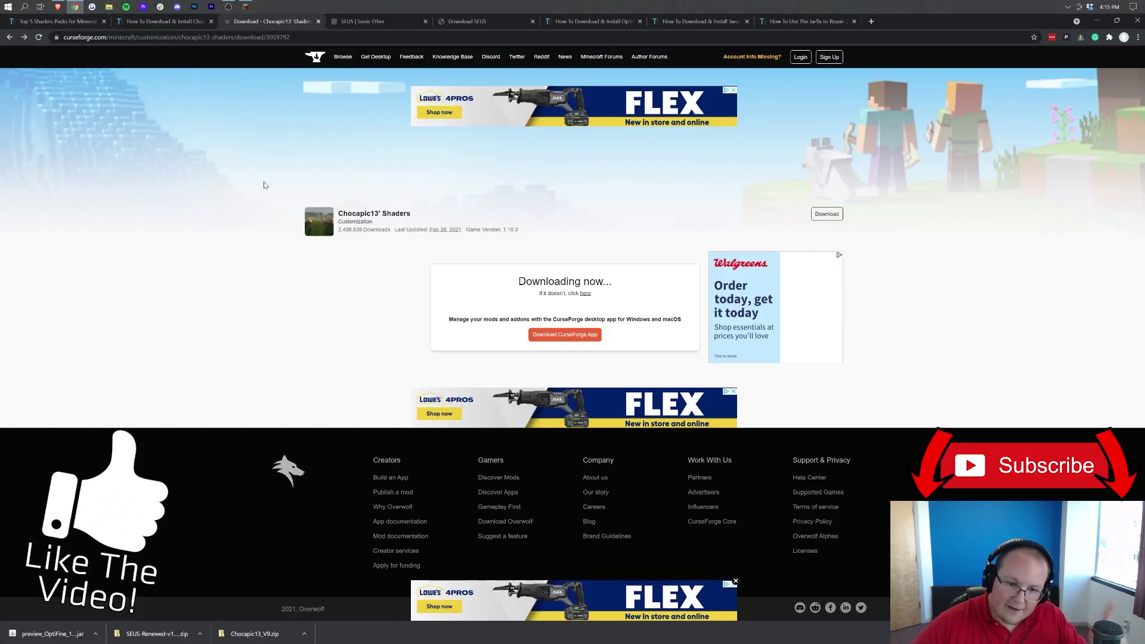
{"action": "left_click", "coordinate": [8, 36]}
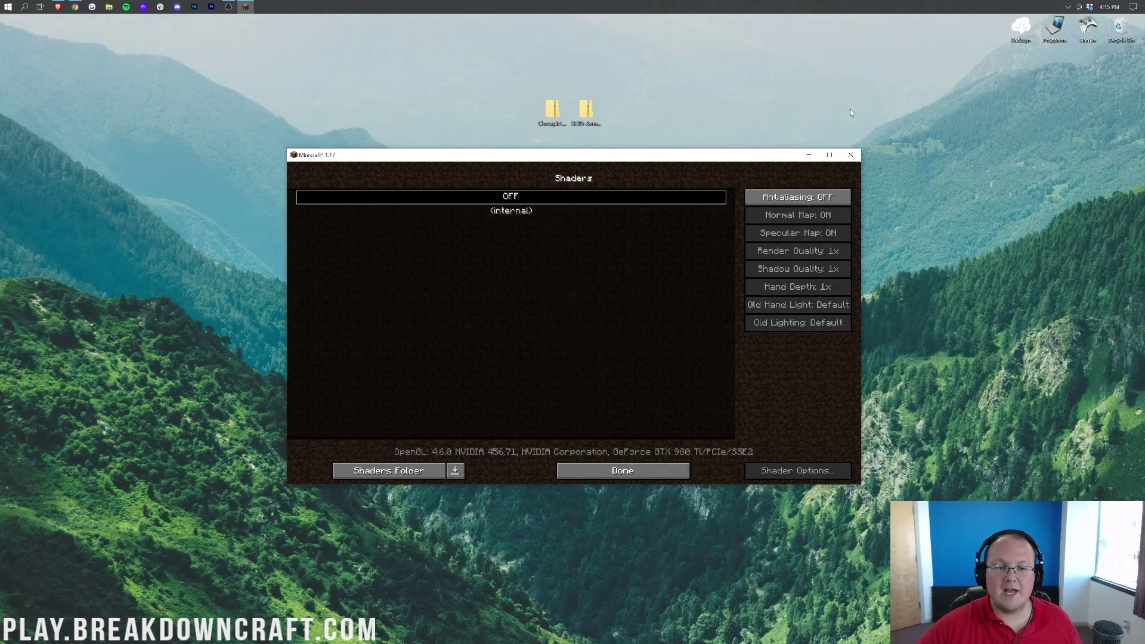
Step: Extract Chocapic13_V9.zip into a Chocapic13_V9 folder on the desktop and close the extracted folder's window
{"action": "left_click", "coordinate": [550, 114]}
{"action": "right_click", "coordinate": [551, 113]}
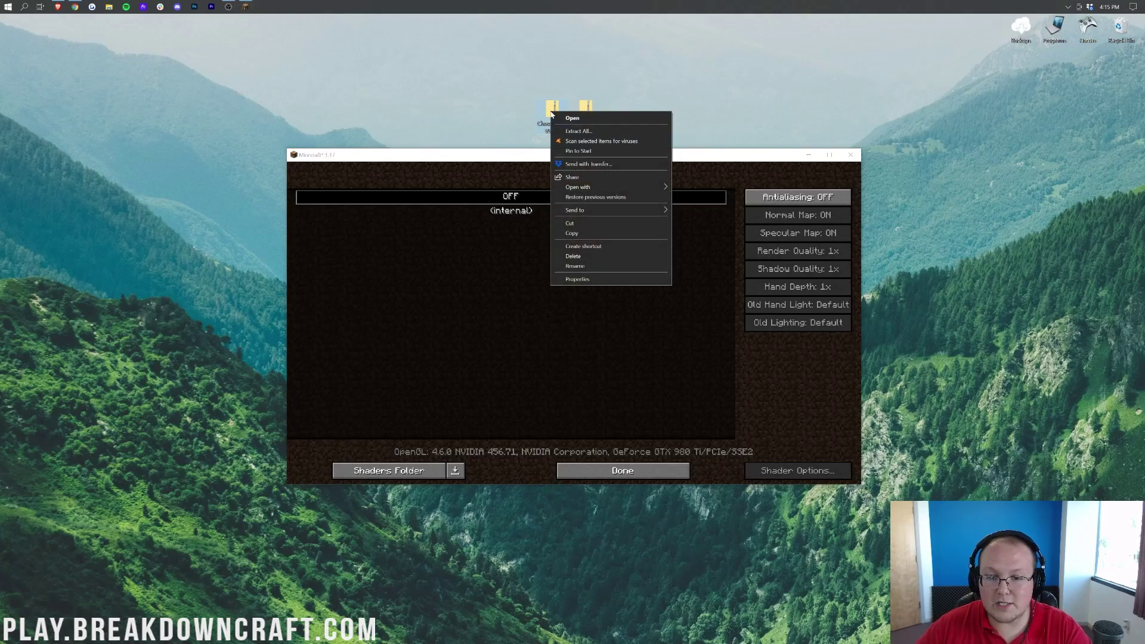
{"action": "left_click", "coordinate": [563, 131]}
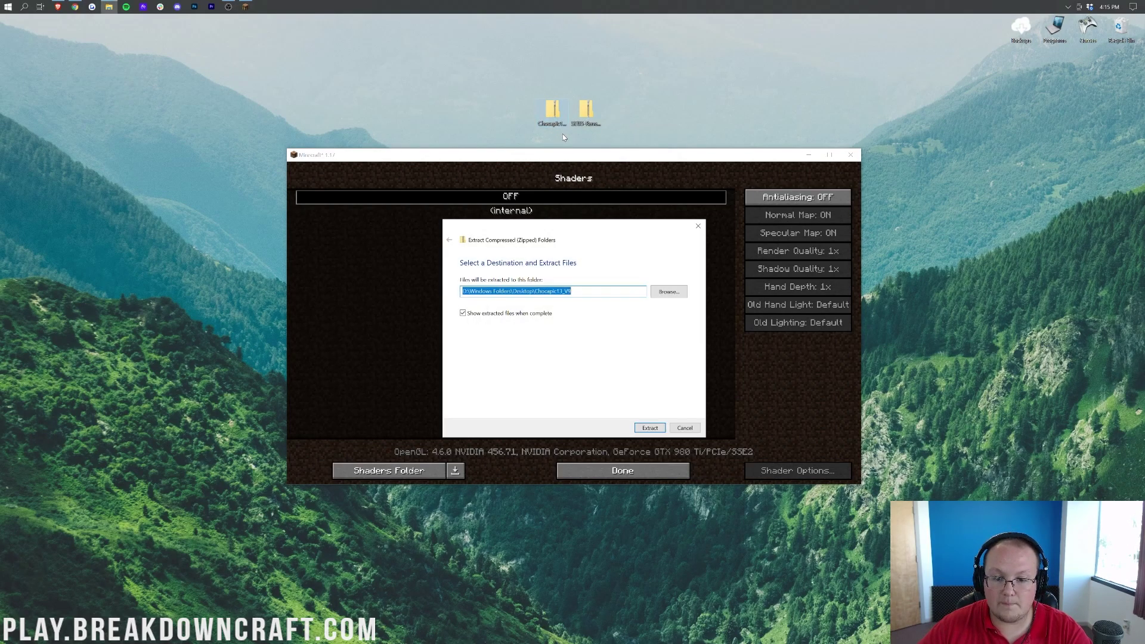
{"action": "key", "text": "Return"}
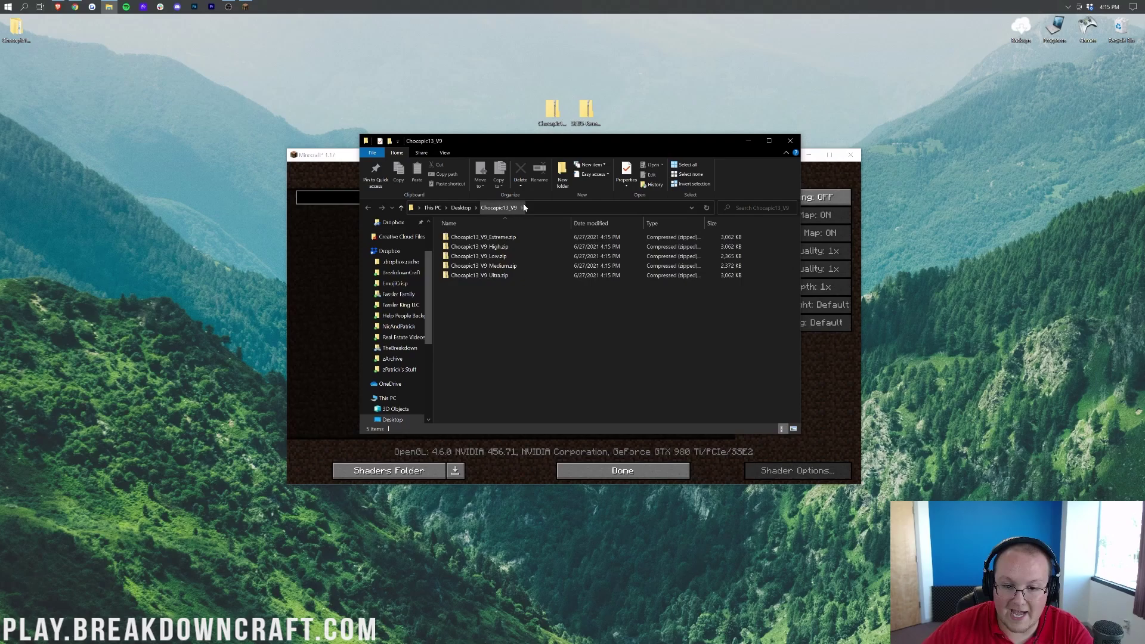
{"action": "mouse_move", "coordinate": [552, 110]}
{"action": "left_mouse_down"}
{"action": "mouse_move", "coordinate": [504, 81]}
{"action": "mouse_move", "coordinate": [553, 109]}
{"action": "left_mouse_up"}
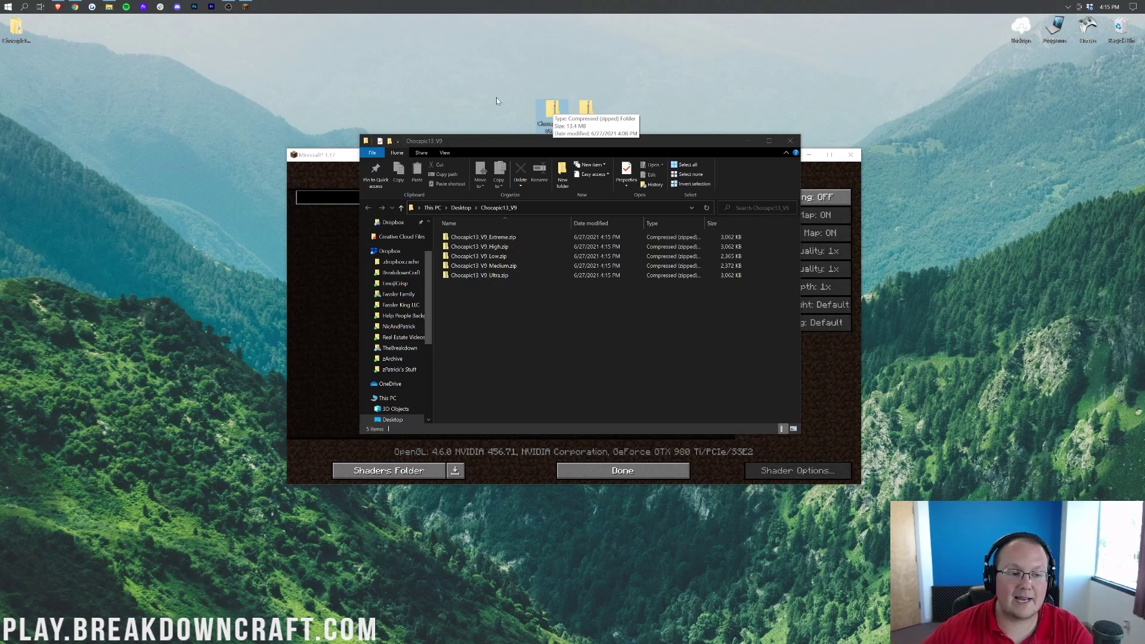
{"action": "left_click", "coordinate": [791, 141]}
Step: Repeat the extraction of Chocapic13_V9.zip to the desktop
{"action": "right_click", "coordinate": [542, 119]}
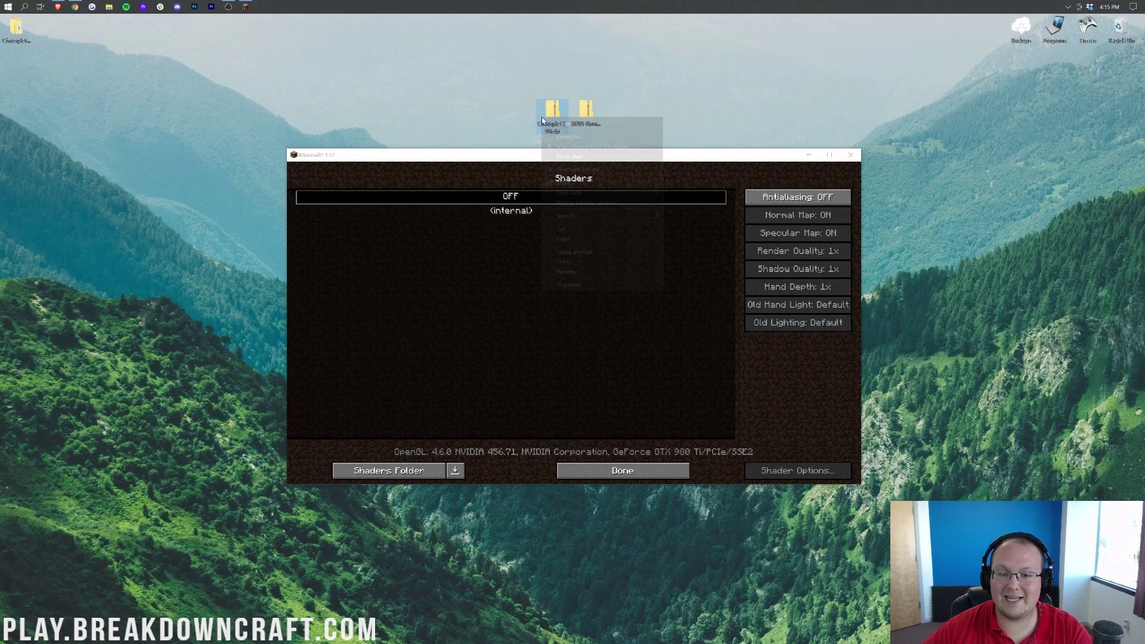
{"action": "left_click", "coordinate": [568, 137]}
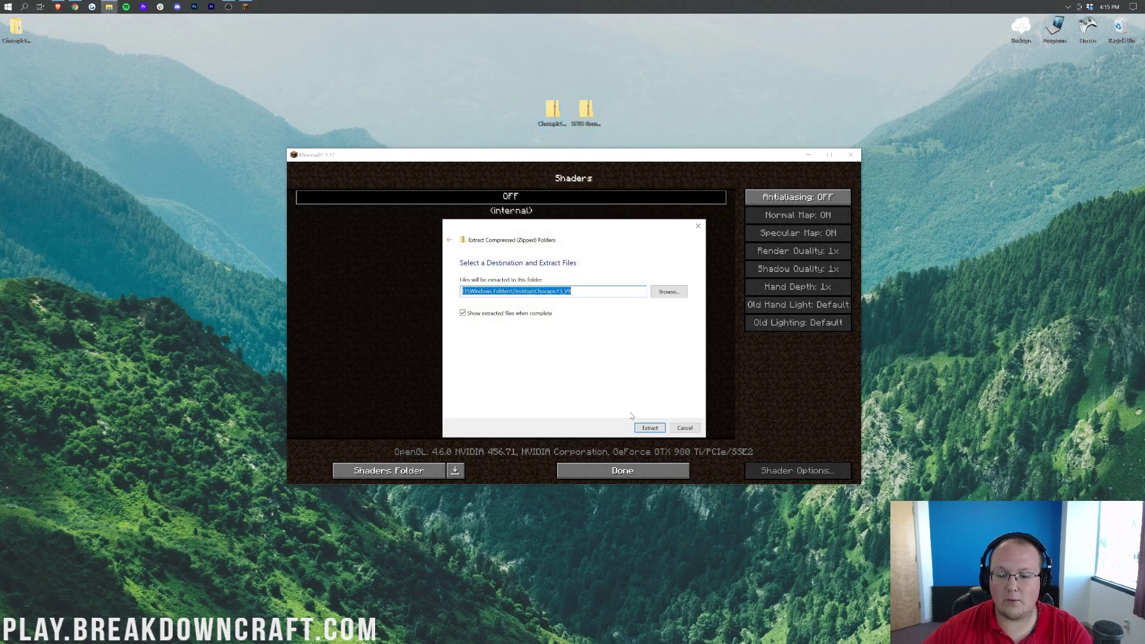
{"action": "left_click", "coordinate": [650, 428]}
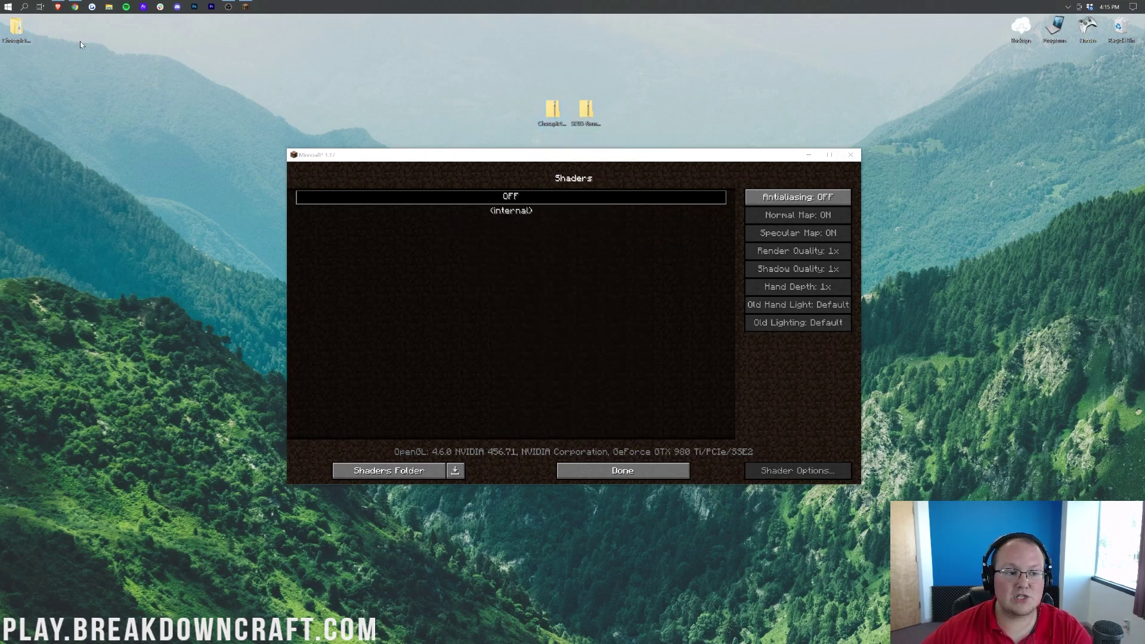
Step: Place the extracted Chocapic13_V9 folder beside the archives and permanently delete the original Chocapic13_V9.zip
{"action": "left_click_drag", "start_coordinate": [81, 44], "coordinate": [1120, 27]}
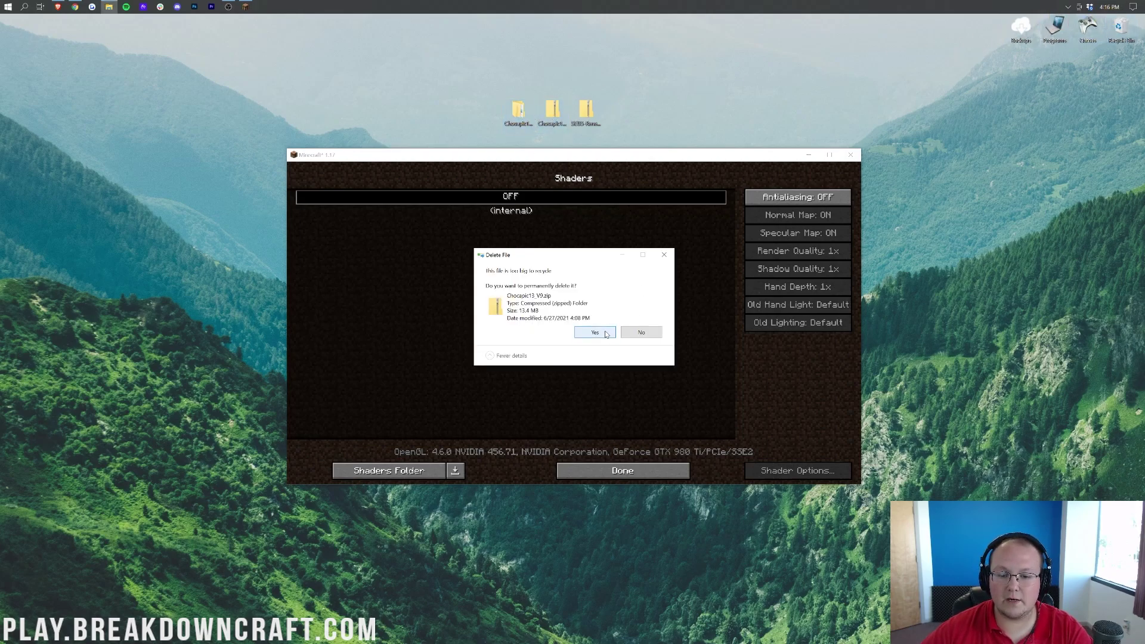
{"action": "left_click", "coordinate": [595, 332]}
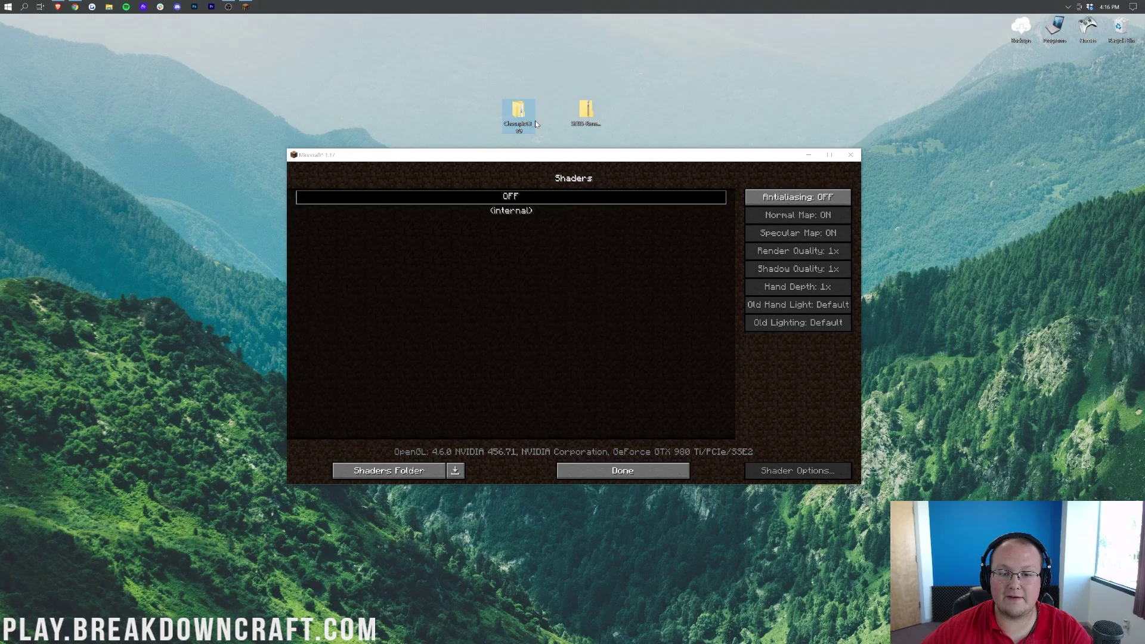
Step: Move the Low version of the Chocapic13 V9 shader zip out of the extracted folder onto the desktop
{"action": "double_click", "coordinate": [519, 121]}
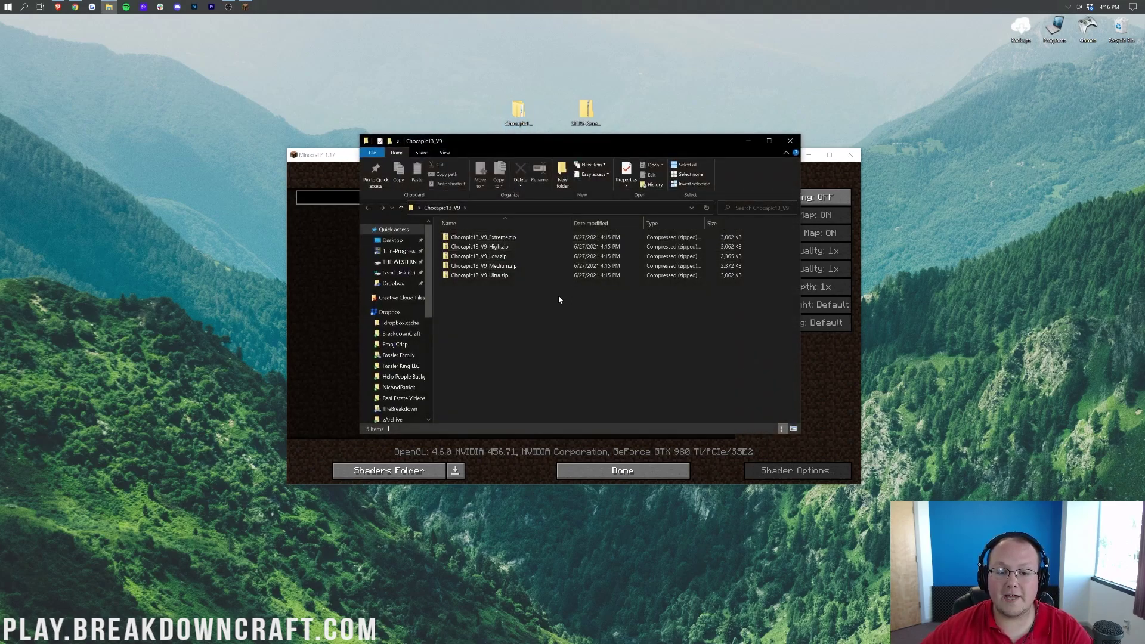
{"action": "left_click", "coordinate": [476, 258]}
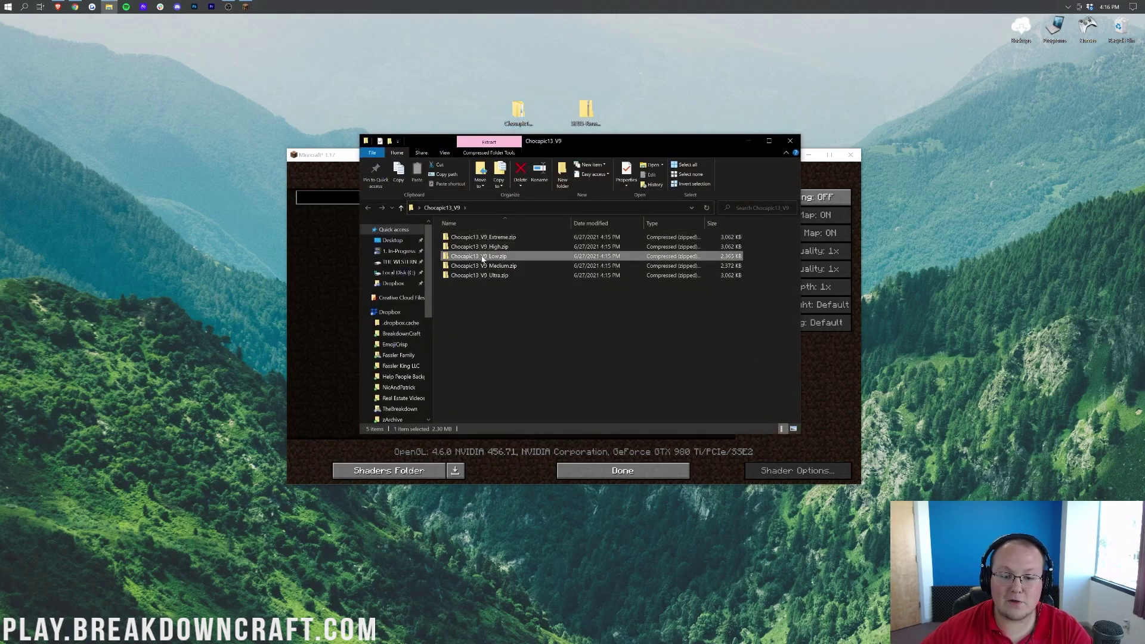
{"action": "left_click_drag", "start_coordinate": [557, 117], "coordinate": [554, 123]}
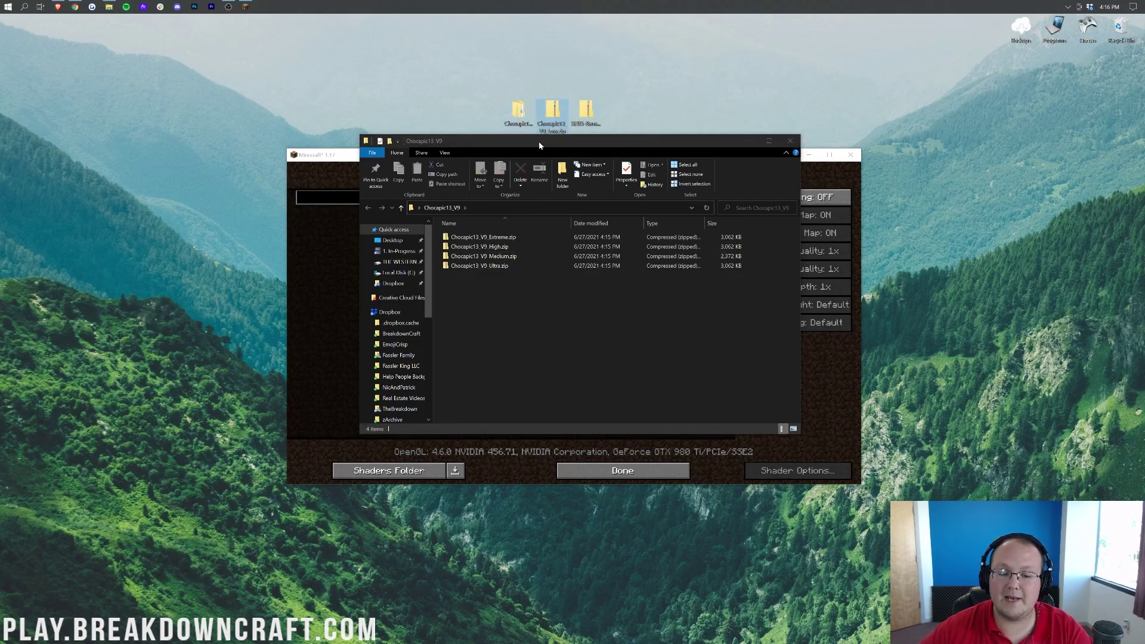
Step: Close the Chocapic13_V9 folder with the remaining shader versions and permanently delete it from the desktop
{"action": "left_click", "coordinate": [485, 247]}
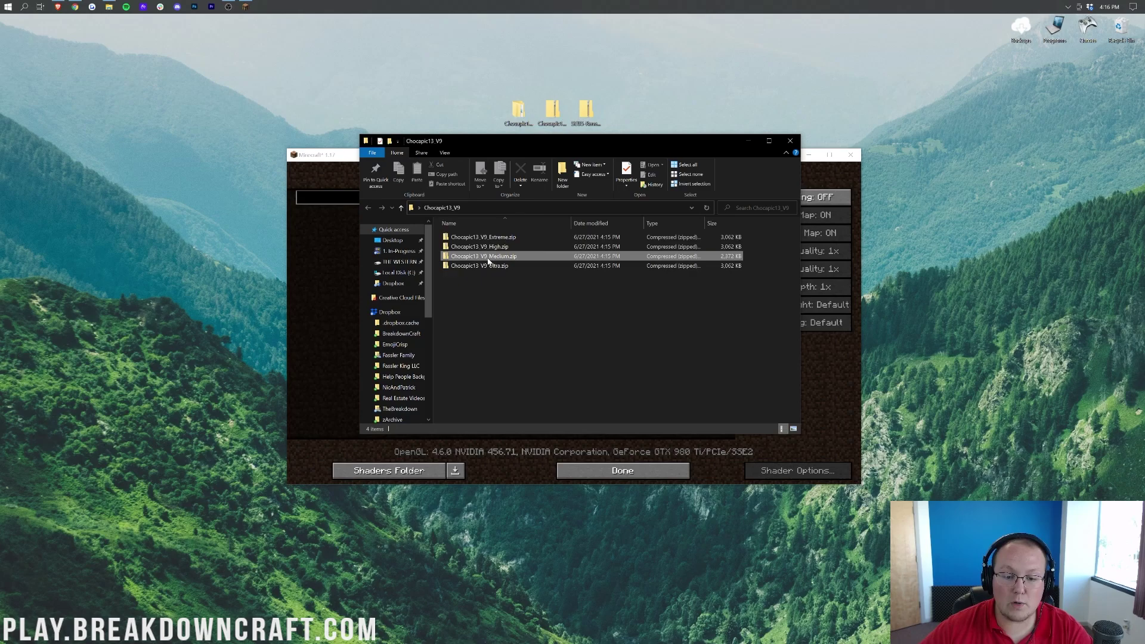
{"action": "left_click", "coordinate": [481, 256]}
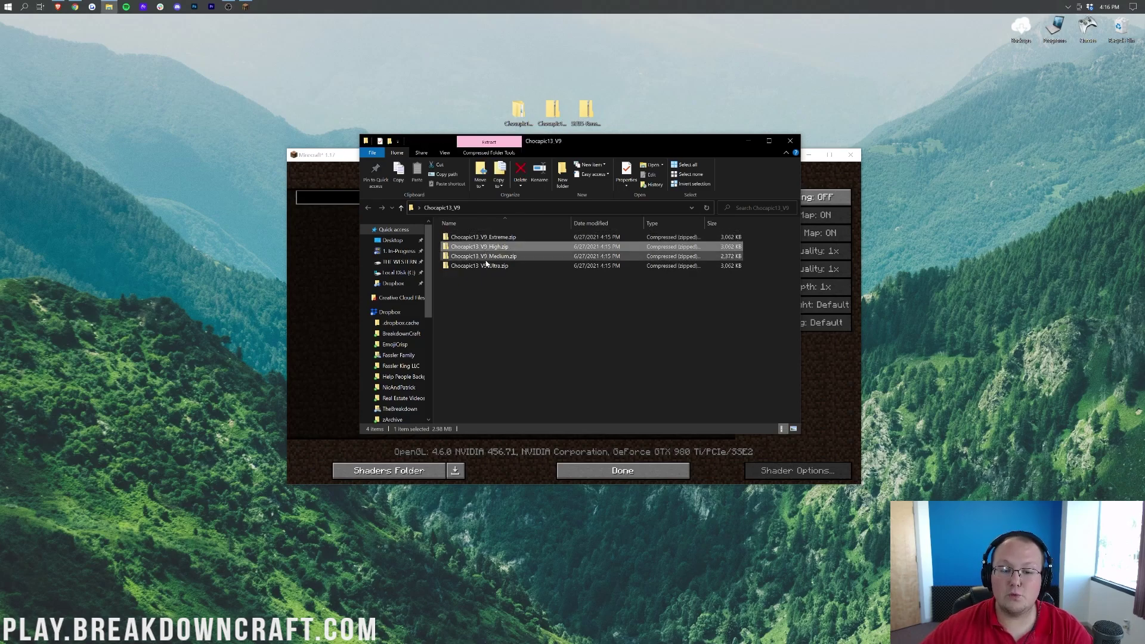
{"action": "left_click", "coordinate": [480, 265]}
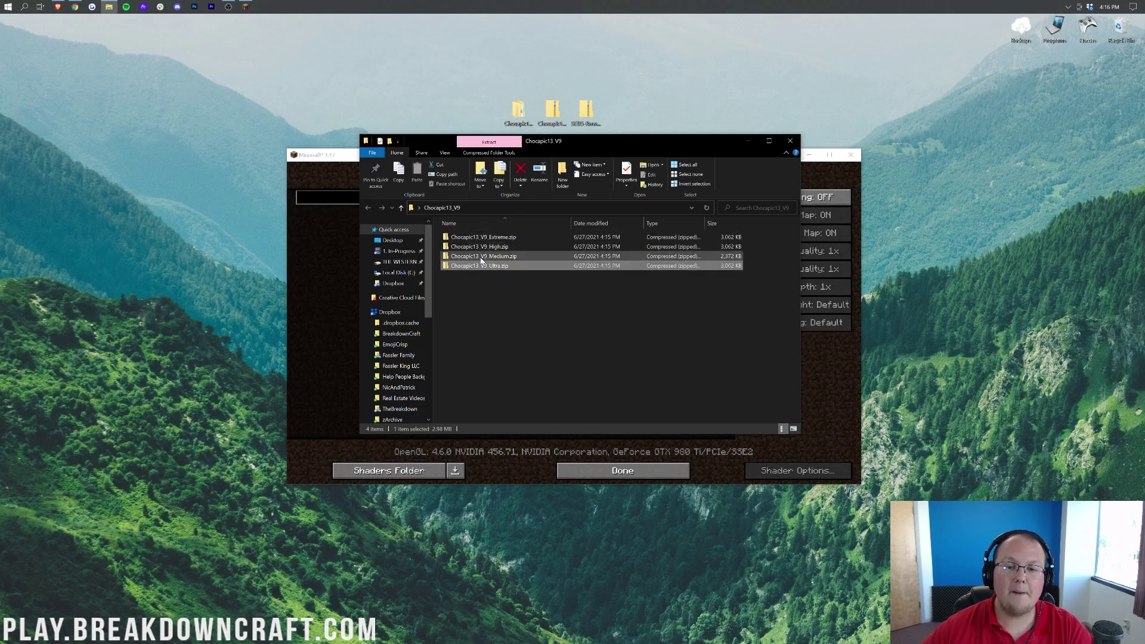
{"action": "key", "text": "ctrl+a"}
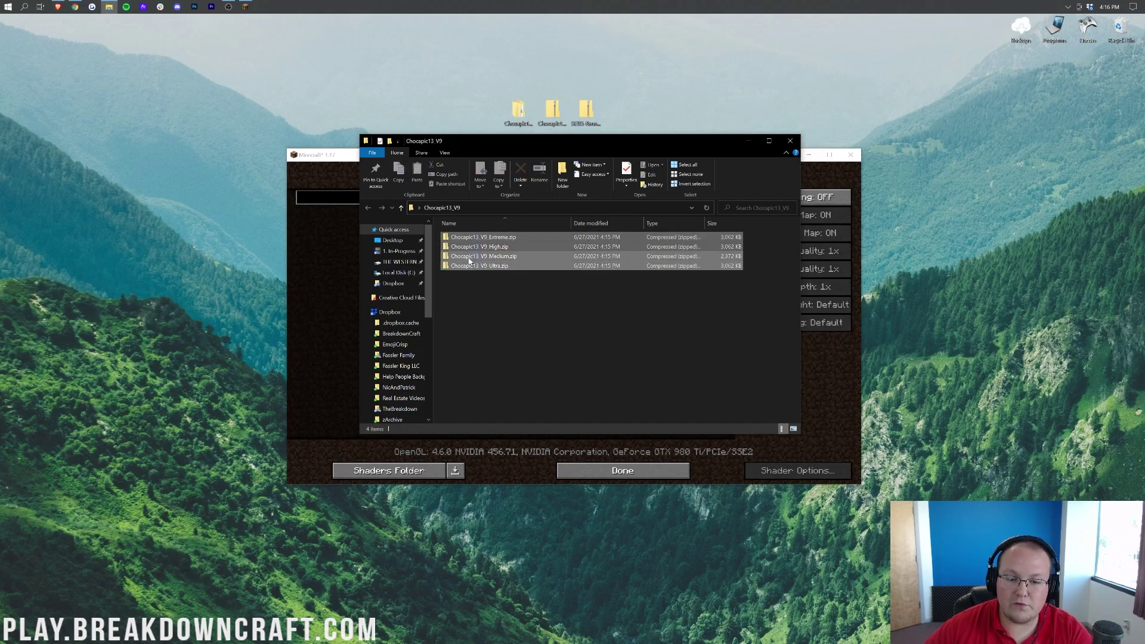
{"action": "left_click_drag", "start_coordinate": [469, 261], "coordinate": [539, 271]}
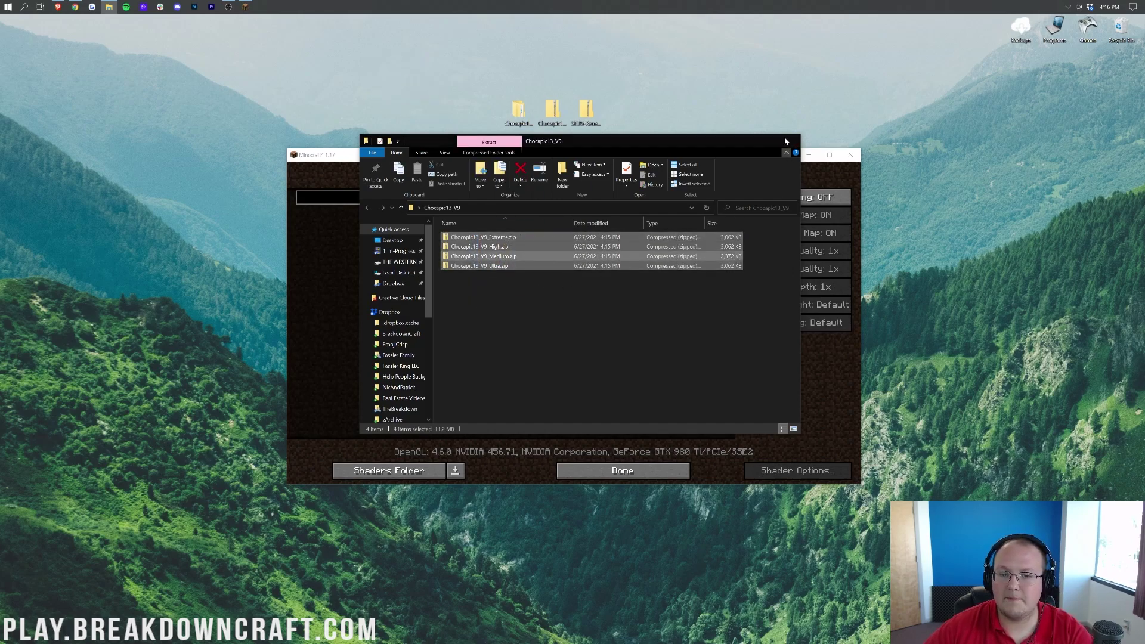
{"action": "left_click", "coordinate": [784, 141]}
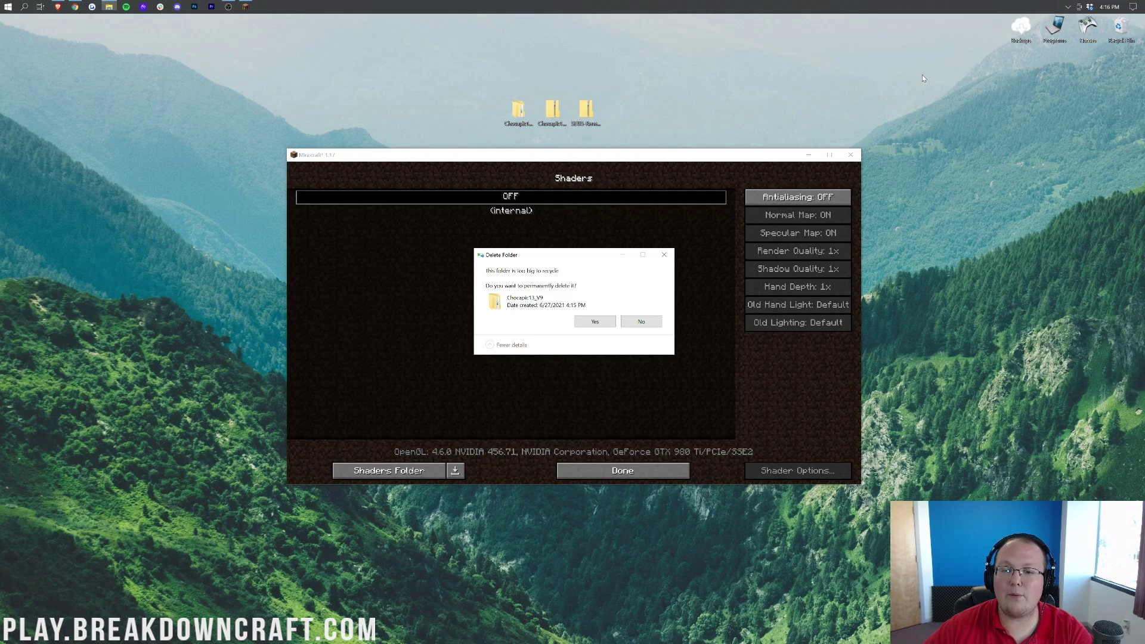
{"action": "left_click", "coordinate": [594, 321]}
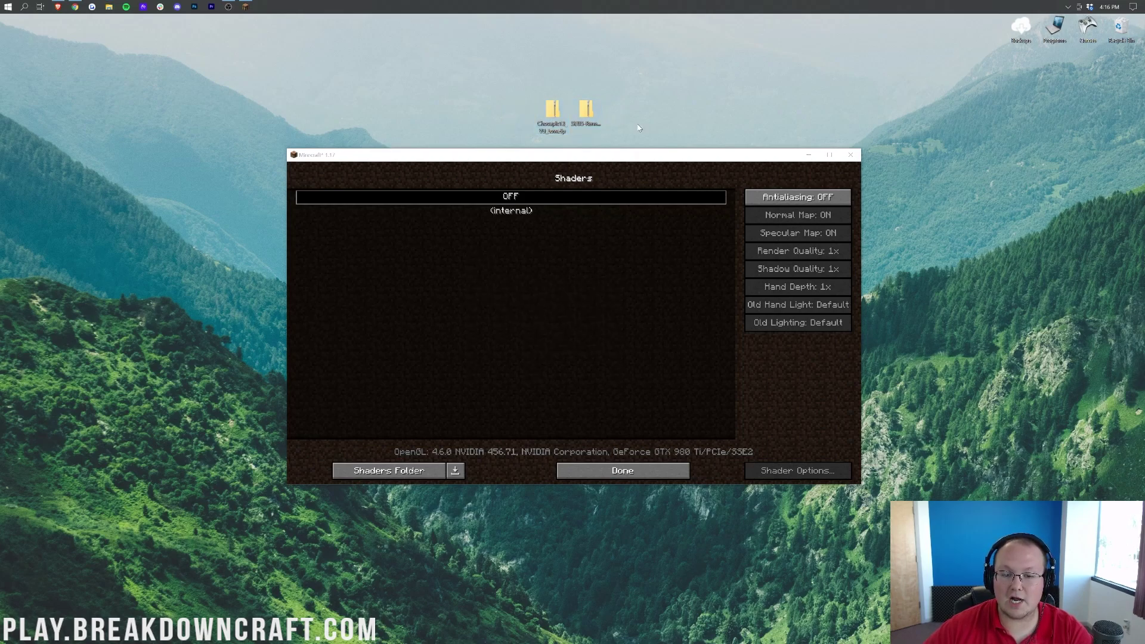
Step: Add Chocapic13_V9_Low.zip and SEUS-Renewed-v1.0.1.zip from the desktop to Minecraft's shaderpacks folder and return to the game
{"action": "left_click", "coordinate": [629, 152]}
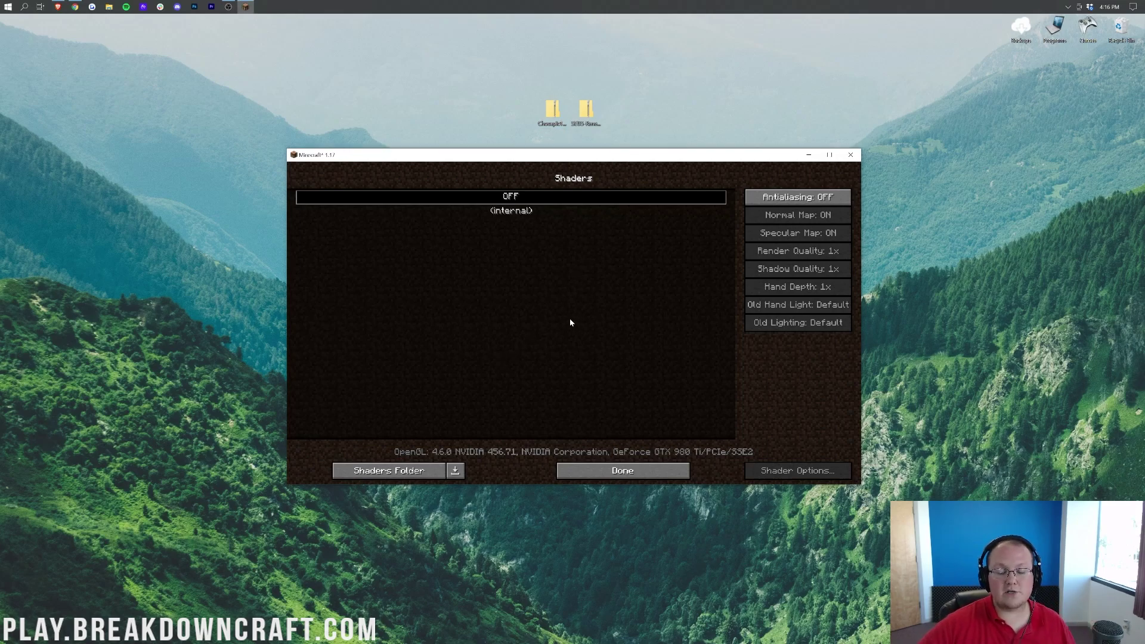
{"action": "left_click", "coordinate": [376, 475]}
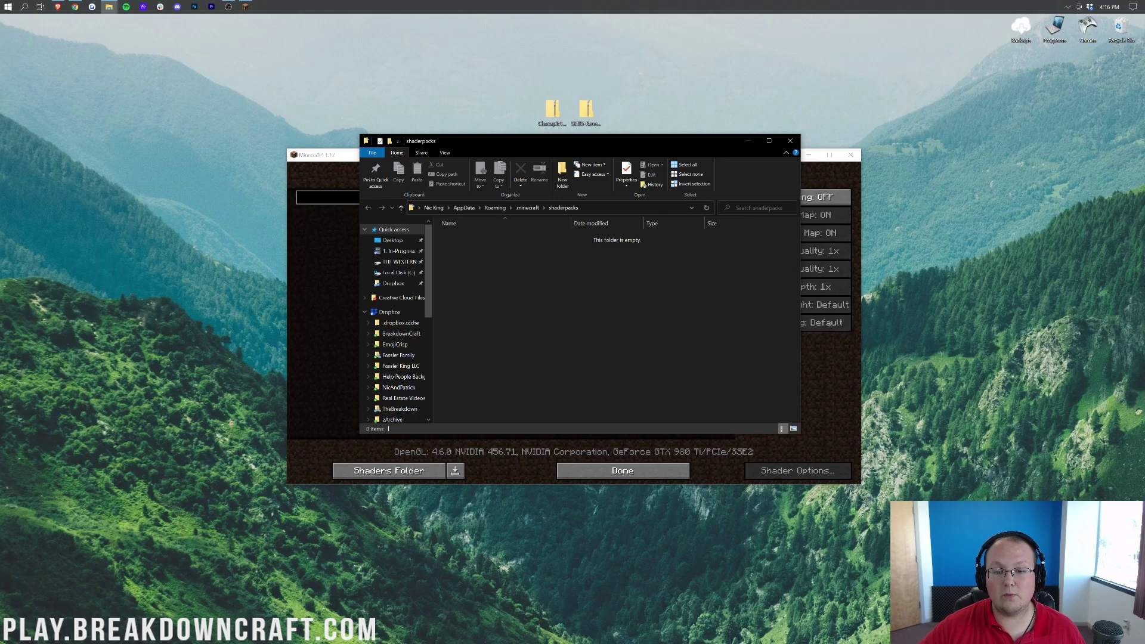
{"action": "left_click_drag", "start_coordinate": [514, 95], "coordinate": [656, 121]}
{"action": "left_click_drag", "start_coordinate": [586, 111], "coordinate": [553, 295]}
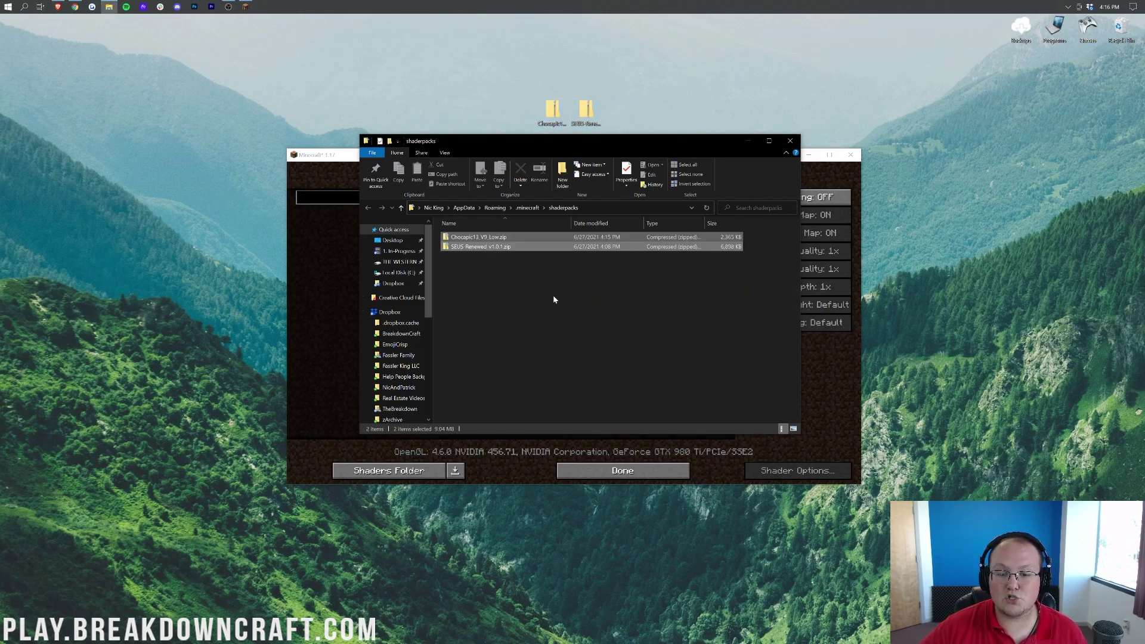
{"action": "left_click", "coordinate": [341, 305]}
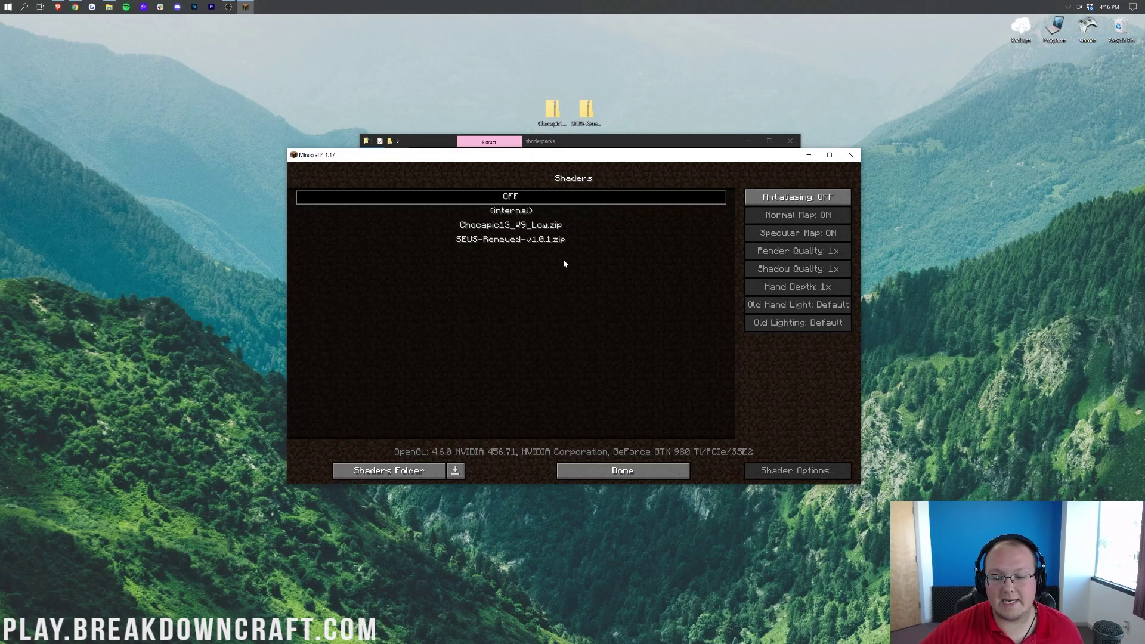
Step: Reopen the Shaders screen from the video settings and enable Chocapic13_V9_Low.zip
{"action": "left_click", "coordinate": [622, 475]}
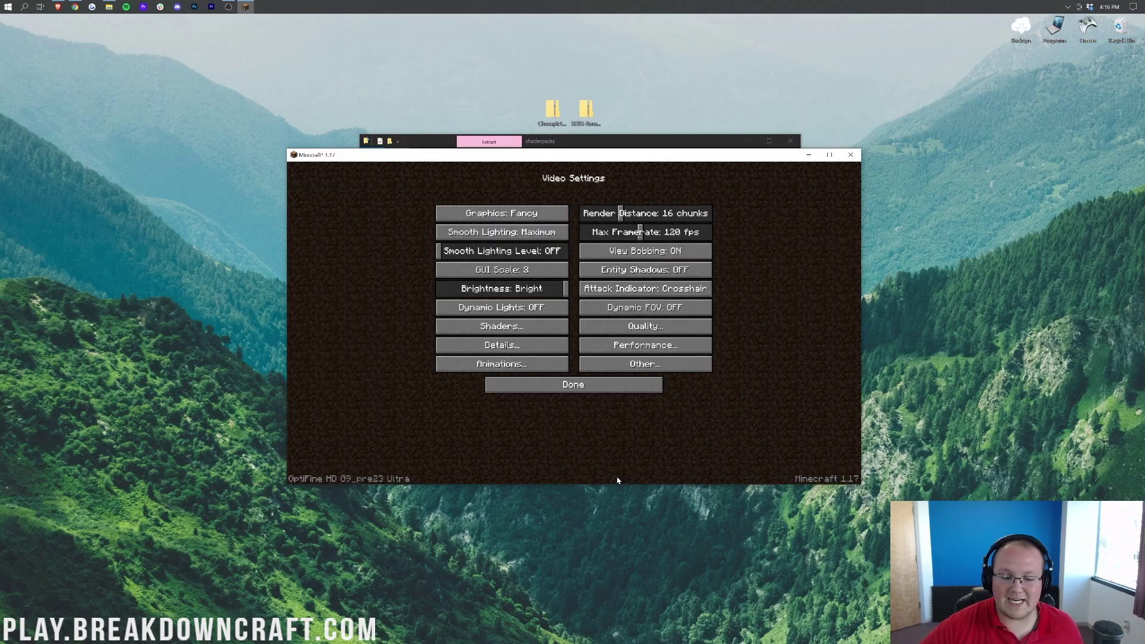
{"action": "left_click", "coordinate": [510, 328]}
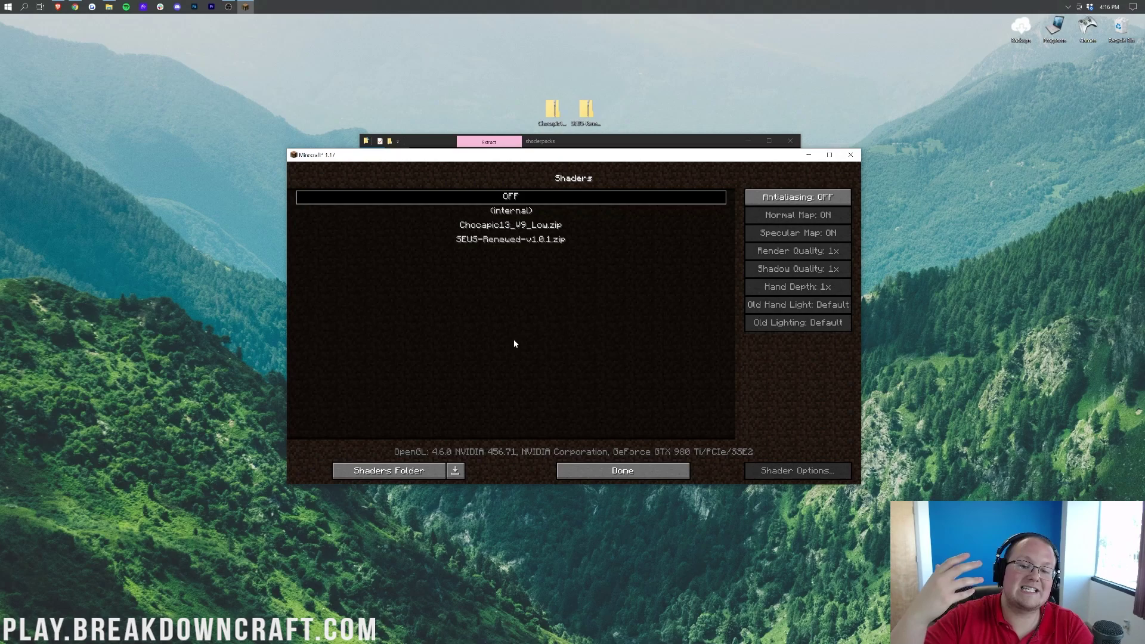
{"action": "left_click", "coordinate": [508, 225]}
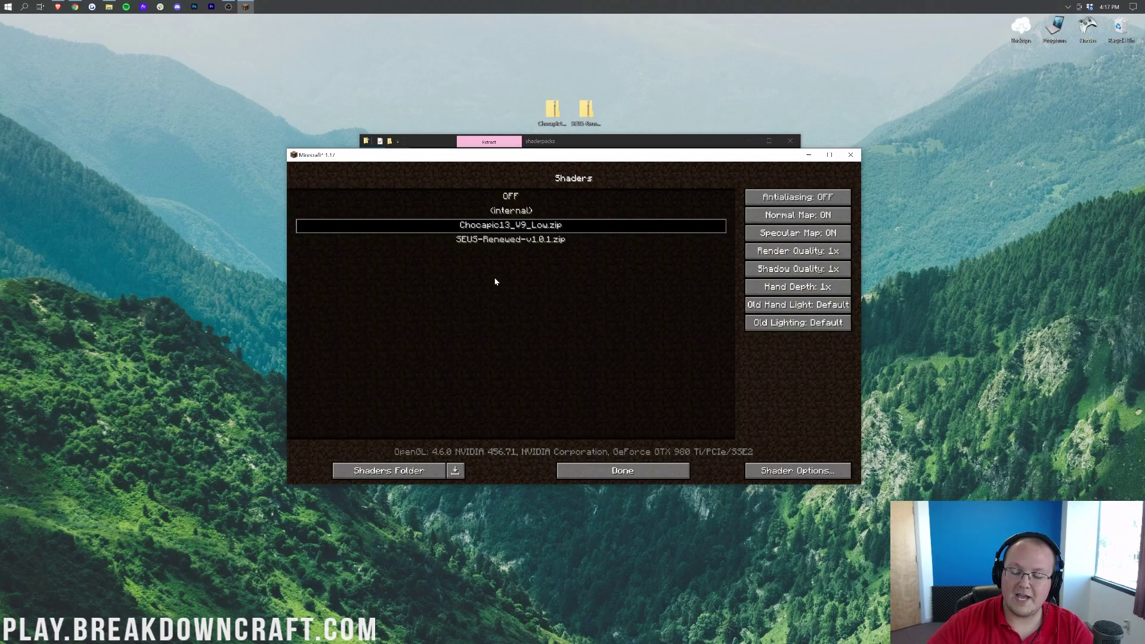
Step: Examine the torch and ambient lighting settings in the Chocapic13 shader options
{"action": "left_click", "coordinate": [777, 471]}
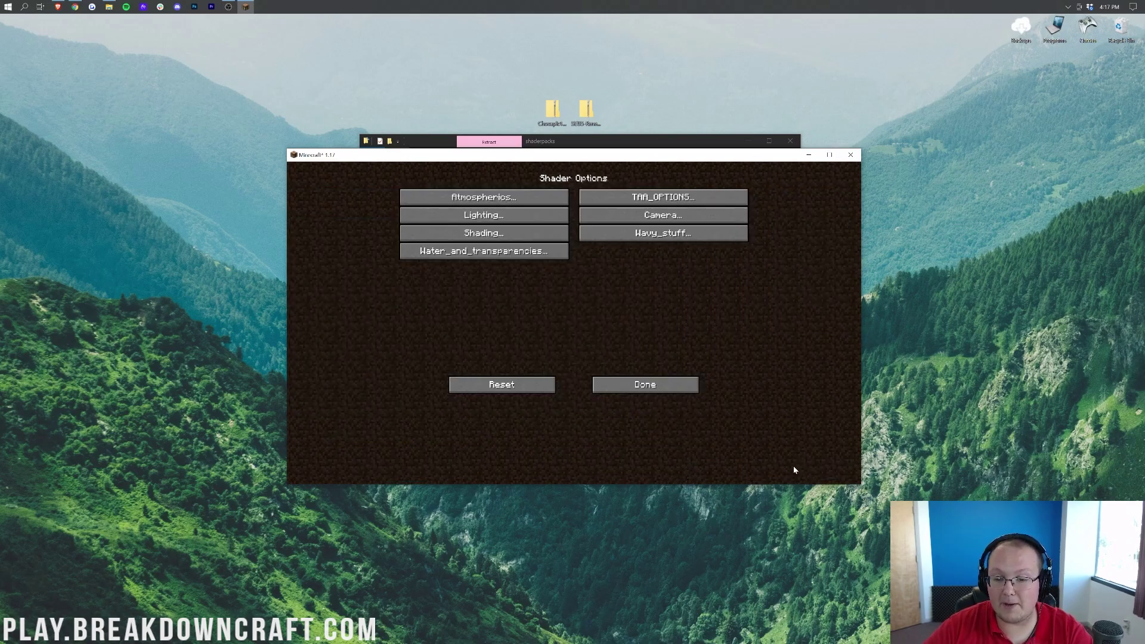
{"action": "left_click", "coordinate": [519, 216]}
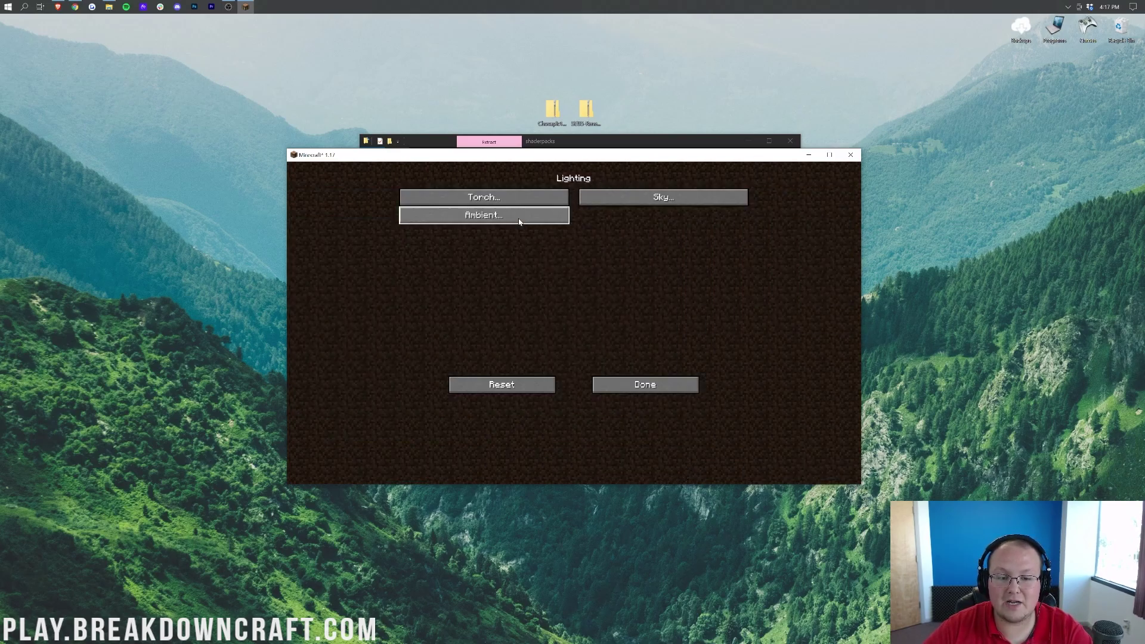
{"action": "left_click", "coordinate": [518, 201]}
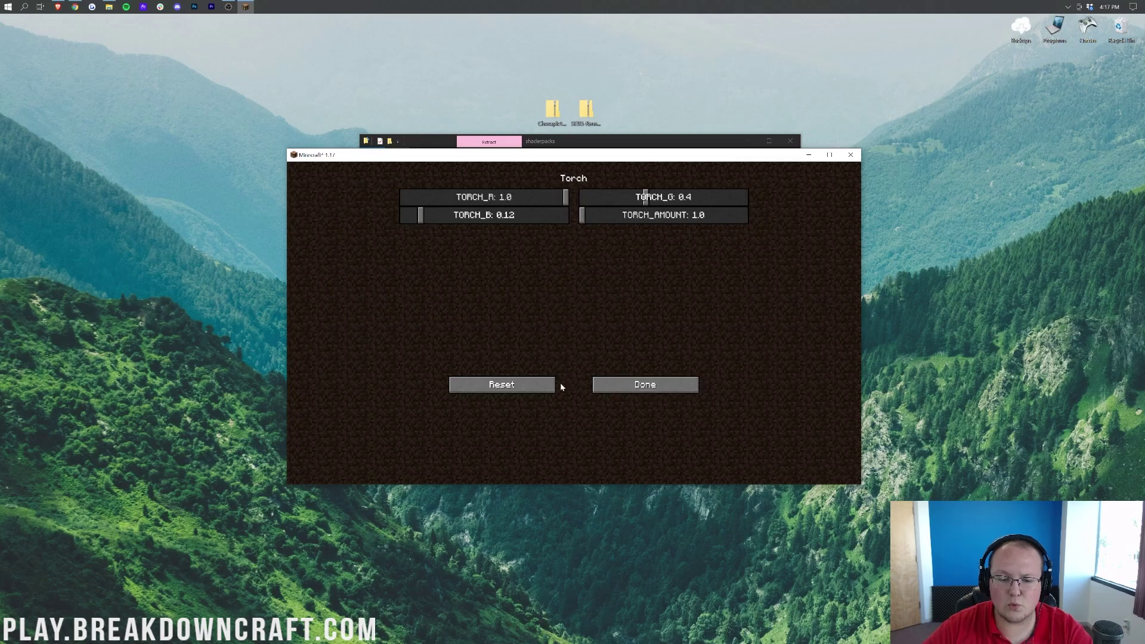
{"action": "left_click", "coordinate": [602, 385]}
{"action": "left_click", "coordinate": [507, 216]}
{"action": "left_click", "coordinate": [664, 389]}
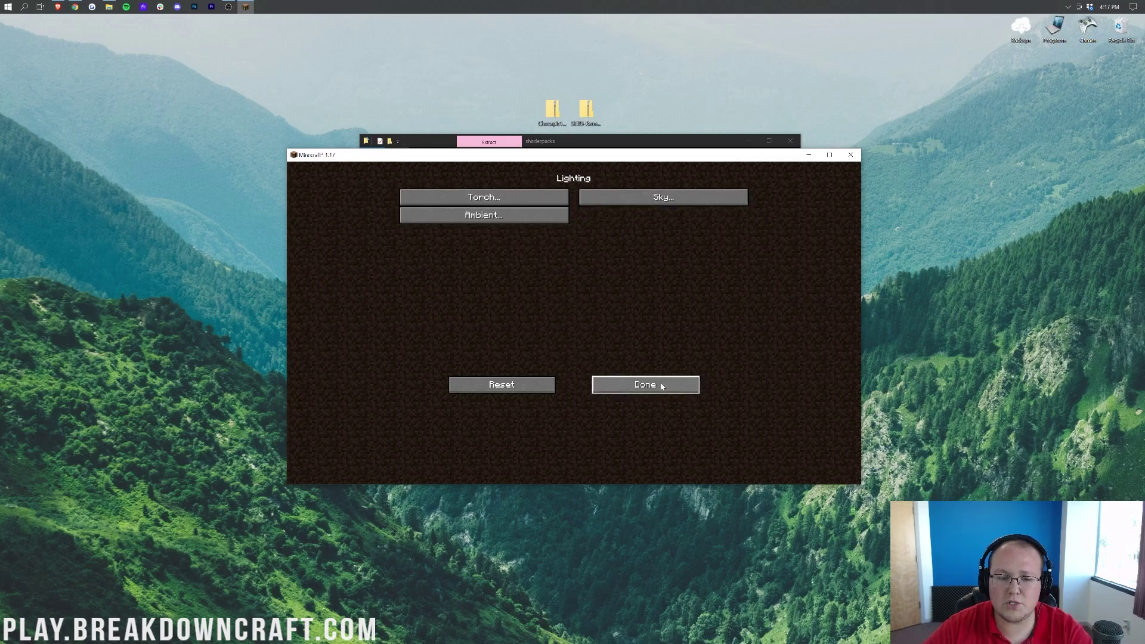
Step: Examine the volumetric cloud settings in the Chocapic13 shader options and return to the Shaders screen
{"action": "left_click", "coordinate": [656, 385]}
{"action": "left_click", "coordinate": [513, 196]}
{"action": "left_click", "coordinate": [544, 216]}
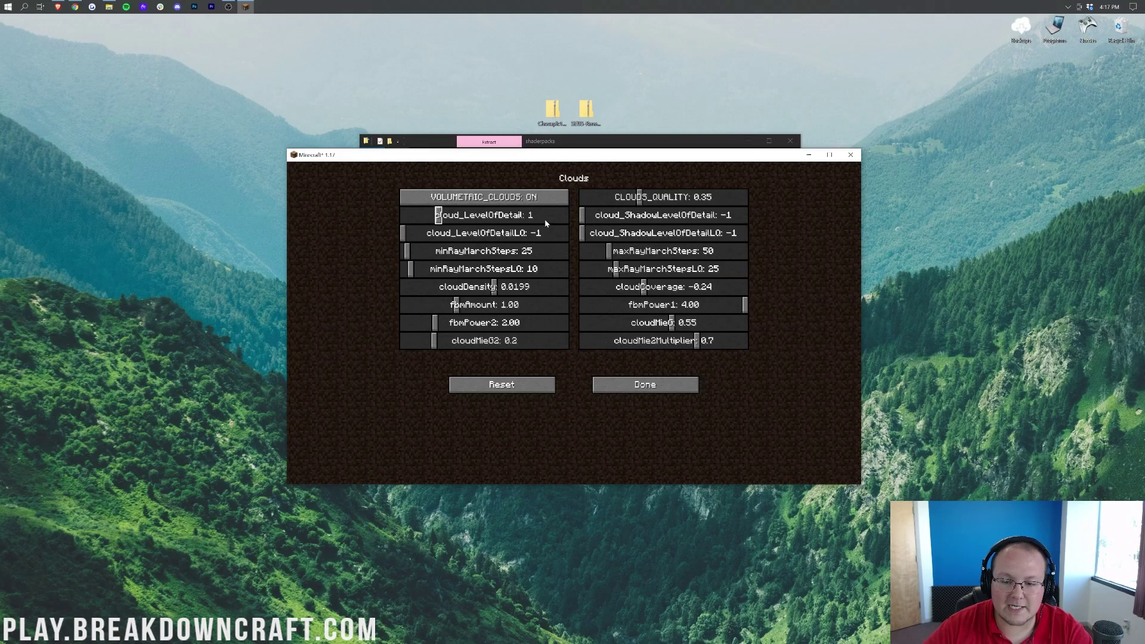
{"action": "left_click", "coordinate": [645, 386]}
{"action": "left_click", "coordinate": [644, 387]}
{"action": "left_click", "coordinate": [645, 389]}
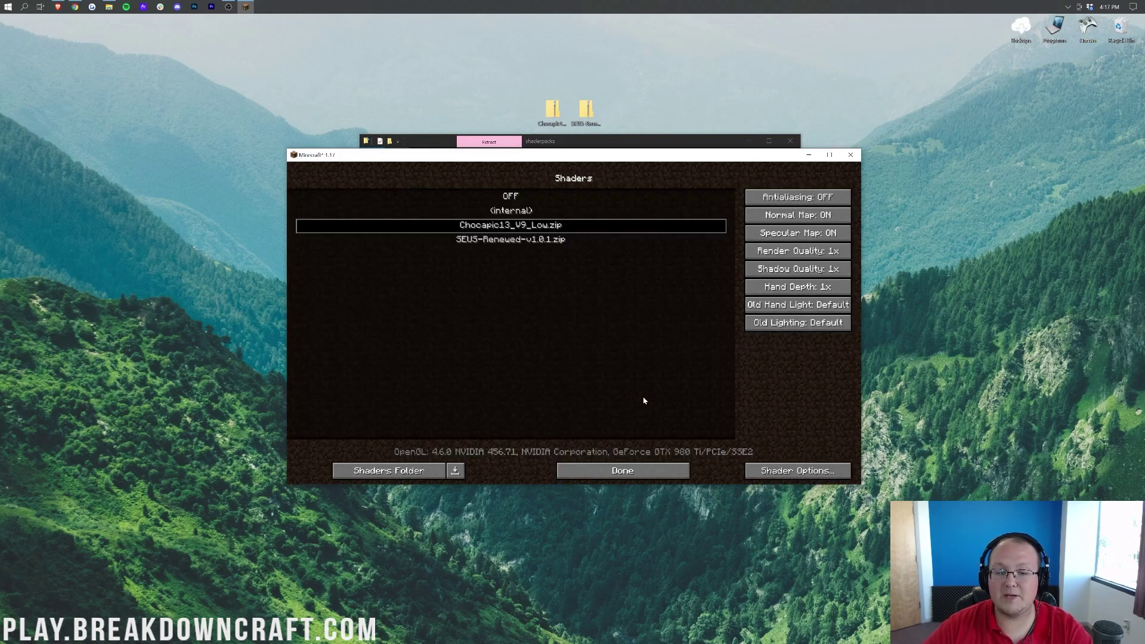
Step: Leave the options screens and join the Play.BreakdownCraft.com multiplayer server
{"action": "left_click", "coordinate": [649, 467]}
{"action": "left_click", "coordinate": [617, 386]}
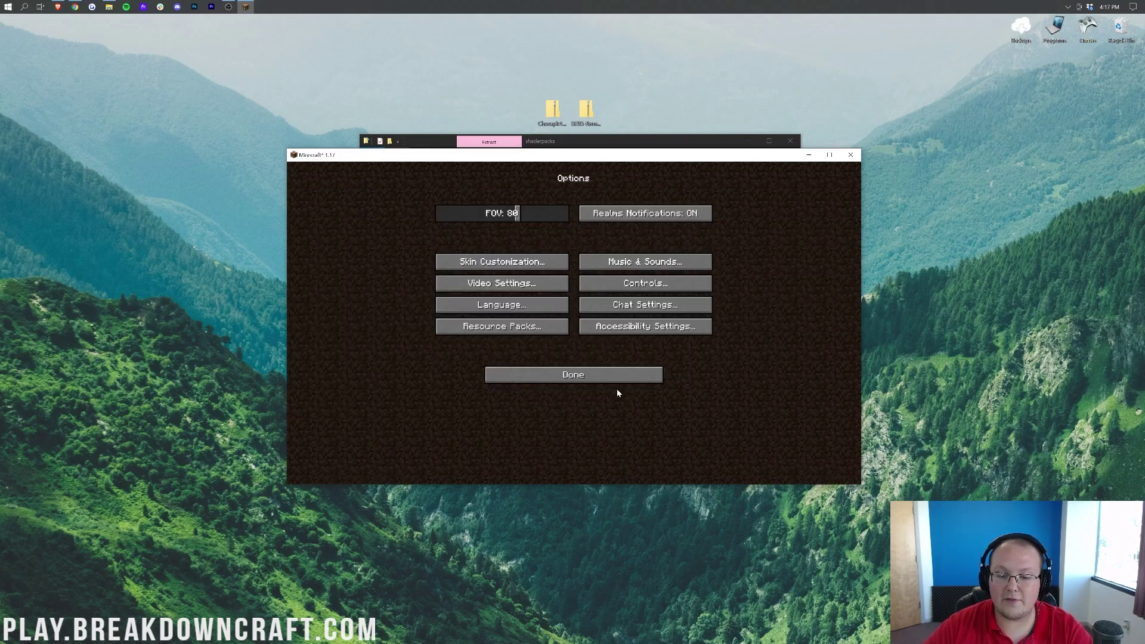
{"action": "left_click", "coordinate": [551, 374]}
{"action": "left_click", "coordinate": [554, 316]}
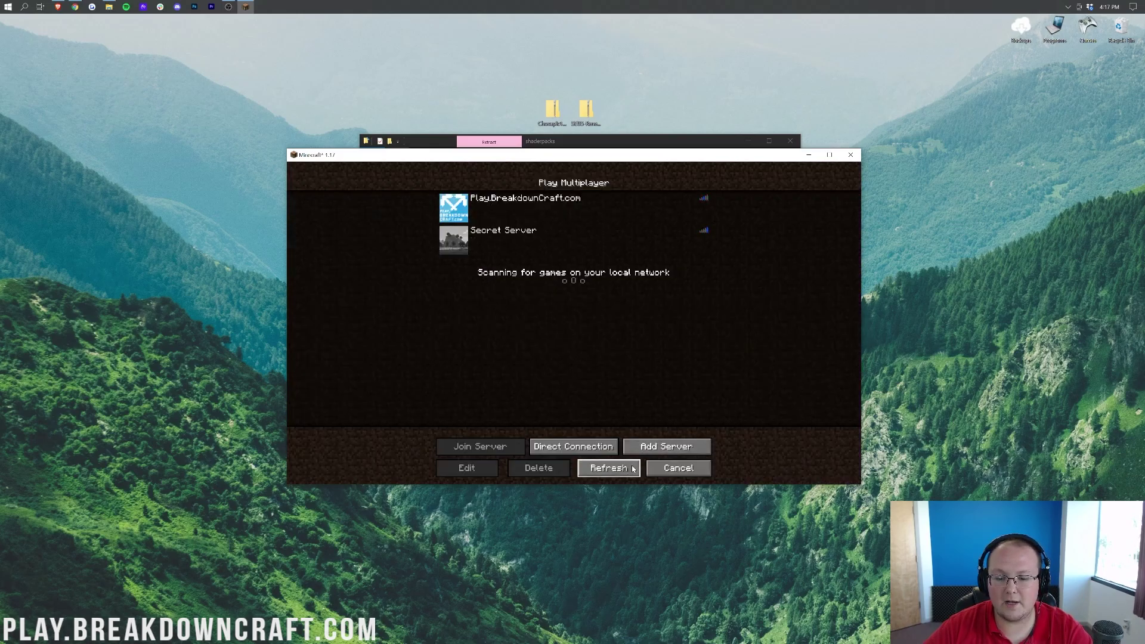
{"action": "double_click", "coordinate": [585, 210]}
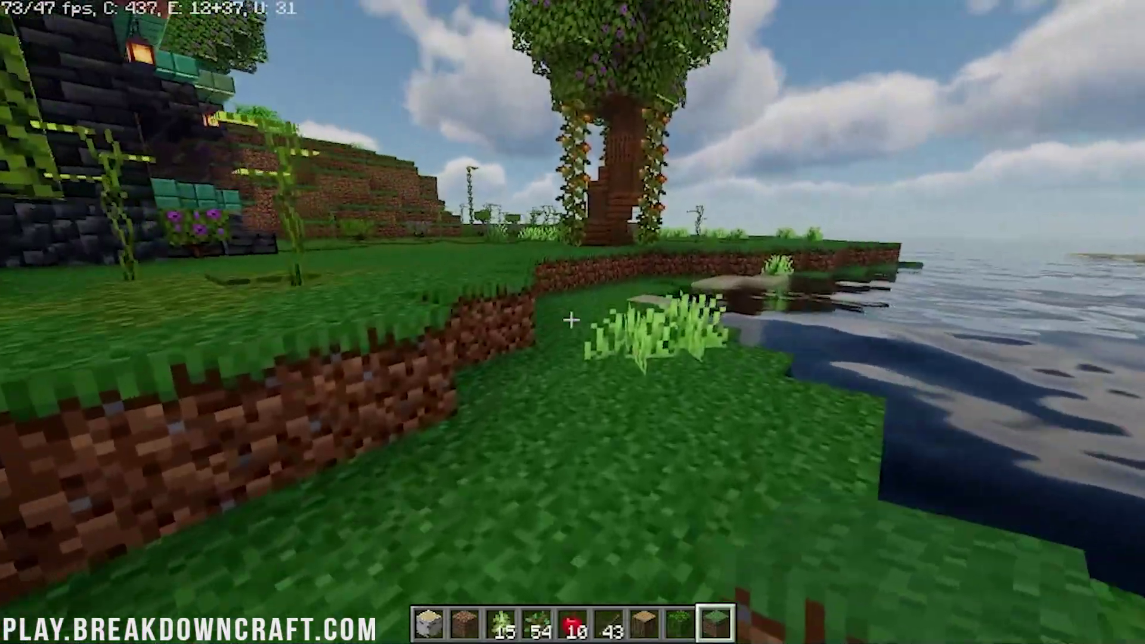
Step: Walk past the tree and across the grassland to inspect the Chocapic13 shader's sky, plants and water
{"action": "key", "text": "w"}
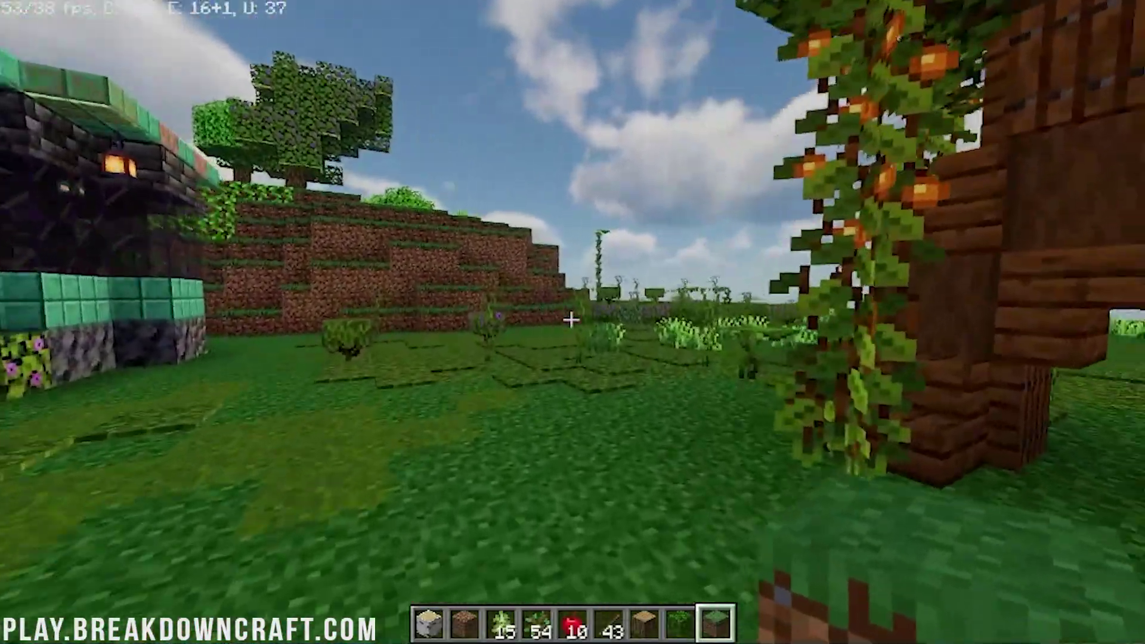
{"action": "key", "text": "w"}
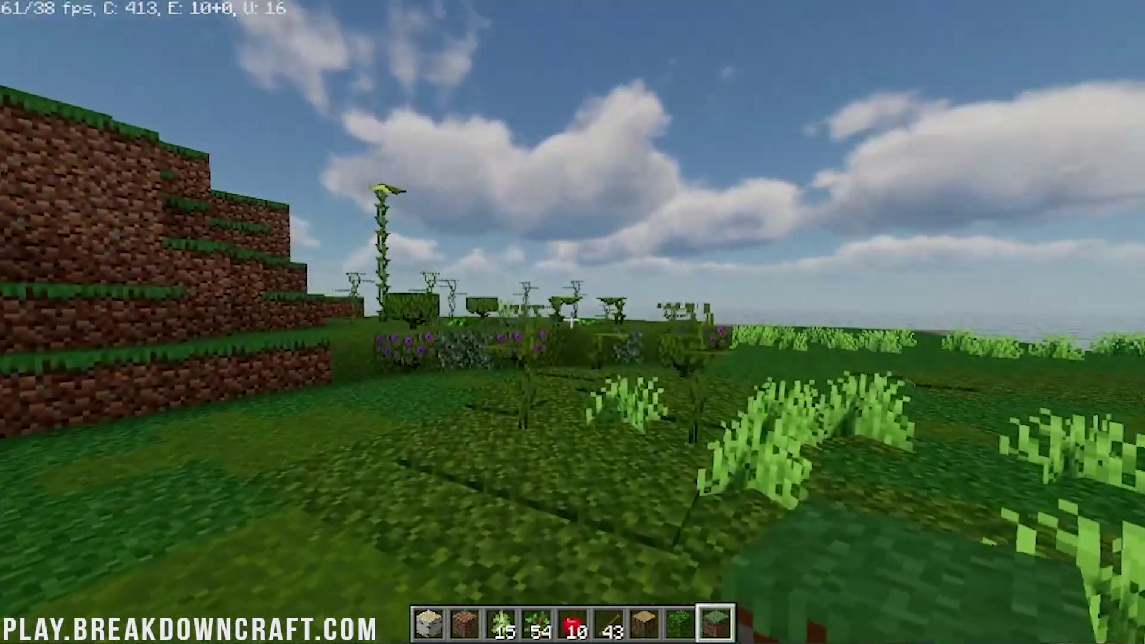
{"action": "key", "text": "w"}
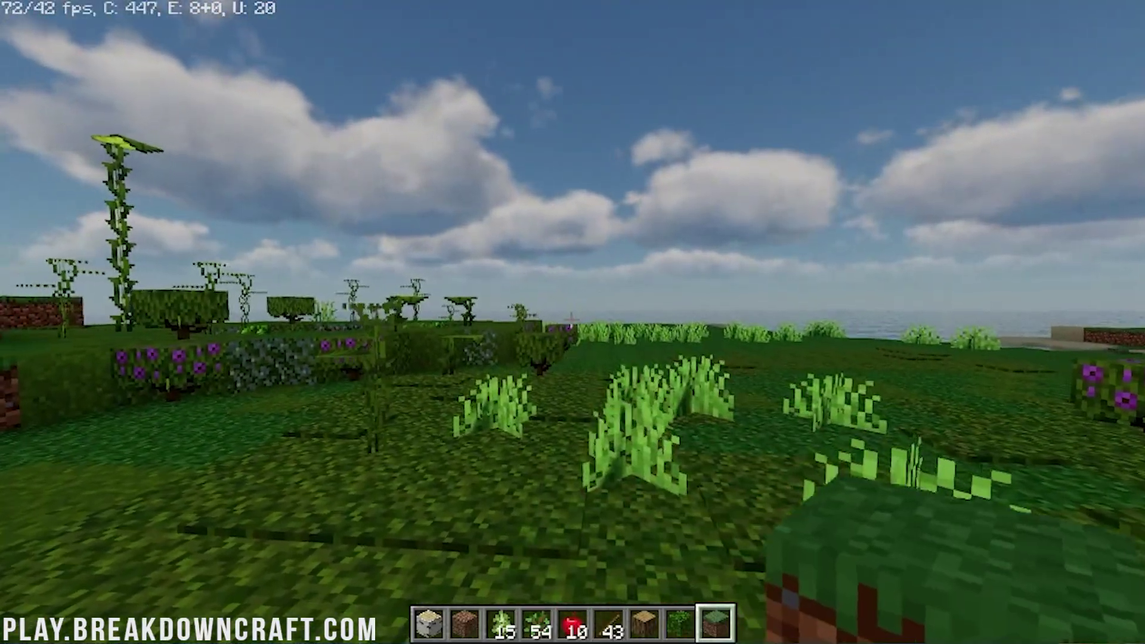
{"action": "key", "text": "w"}
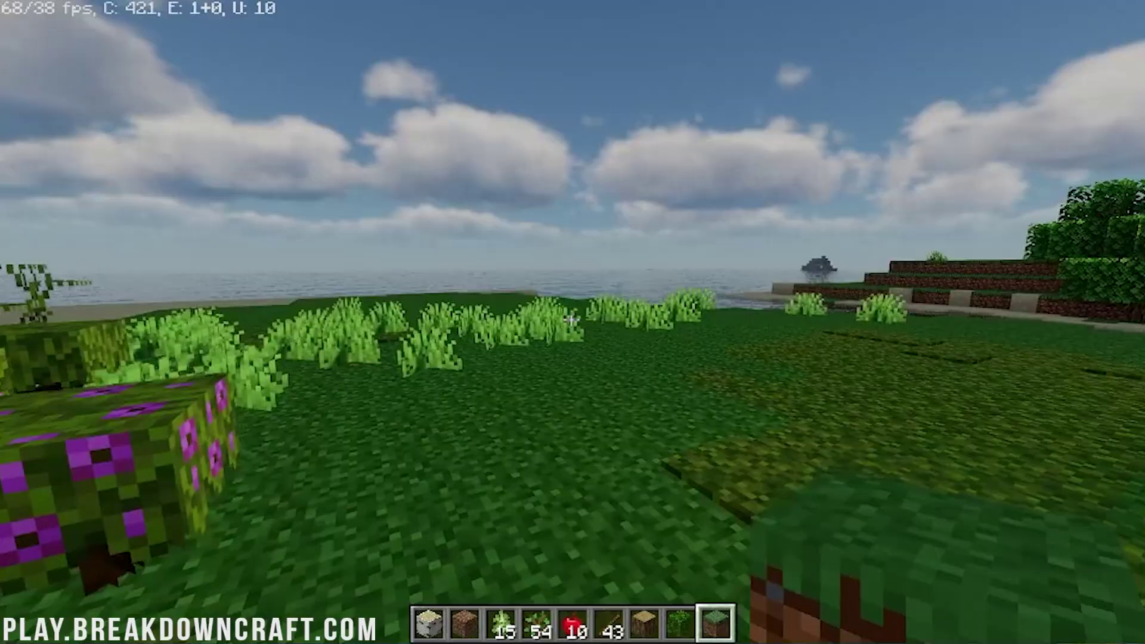
Step: Open the Shaders screen from within the game and enable SEUS-Renewed-v1.0.1.zip
{"action": "key", "text": "Escape"}
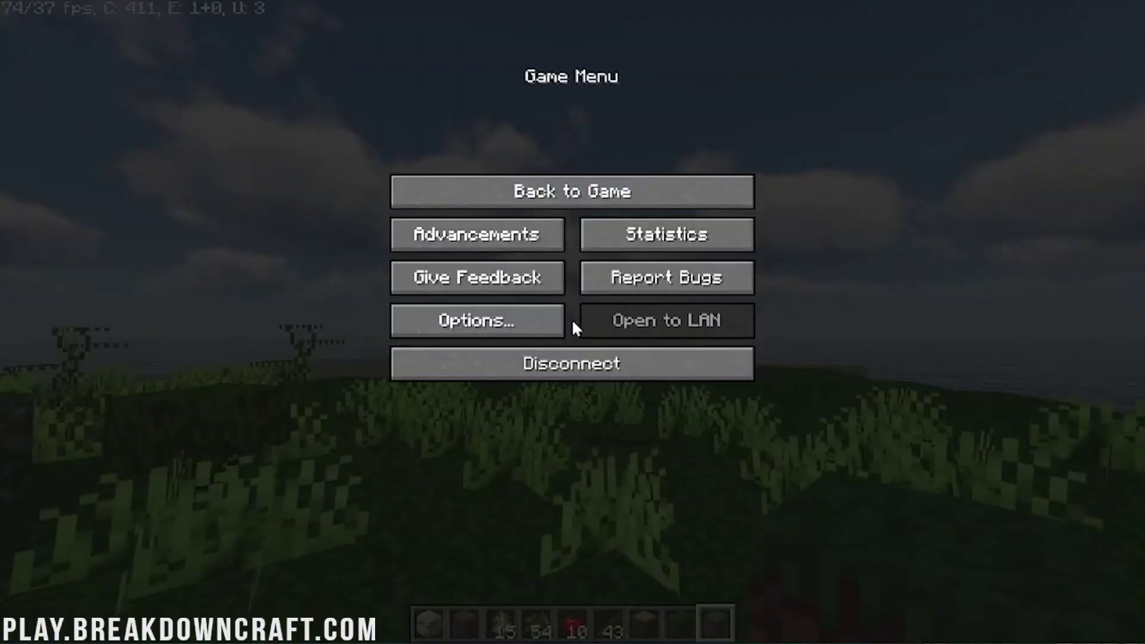
{"action": "left_click", "coordinate": [478, 331]}
{"action": "left_click", "coordinate": [457, 251]}
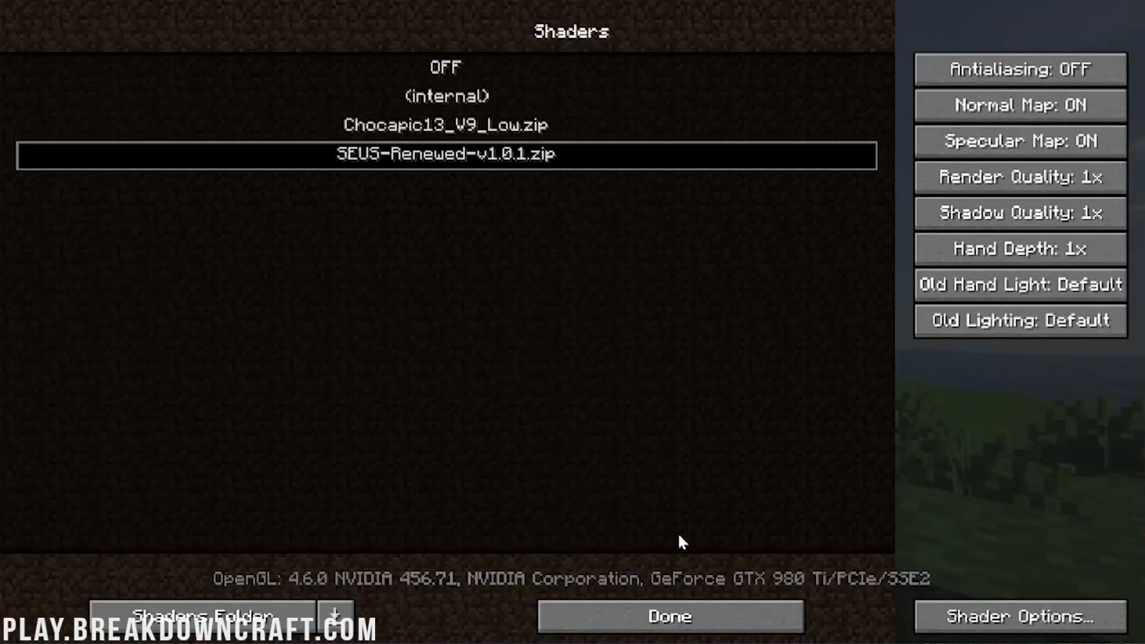
Step: Look through the SEUS Renewed shader options, including the atmospherics options, and return to the Shaders screen
{"action": "left_click", "coordinate": [1006, 628]}
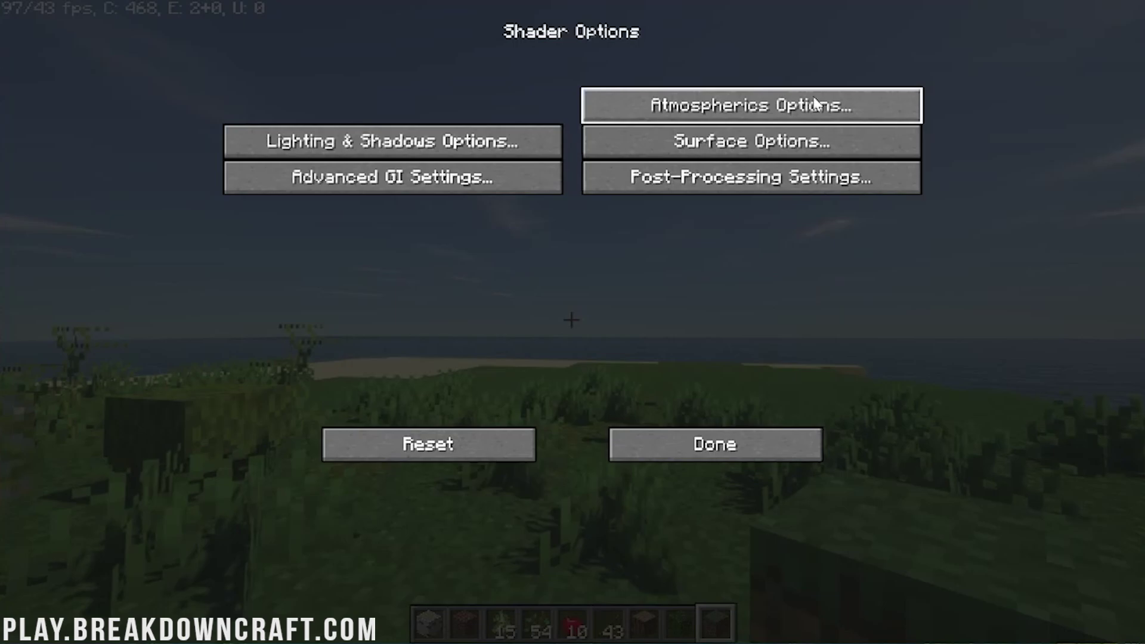
{"action": "left_click", "coordinate": [790, 99]}
{"action": "left_click", "coordinate": [696, 444]}
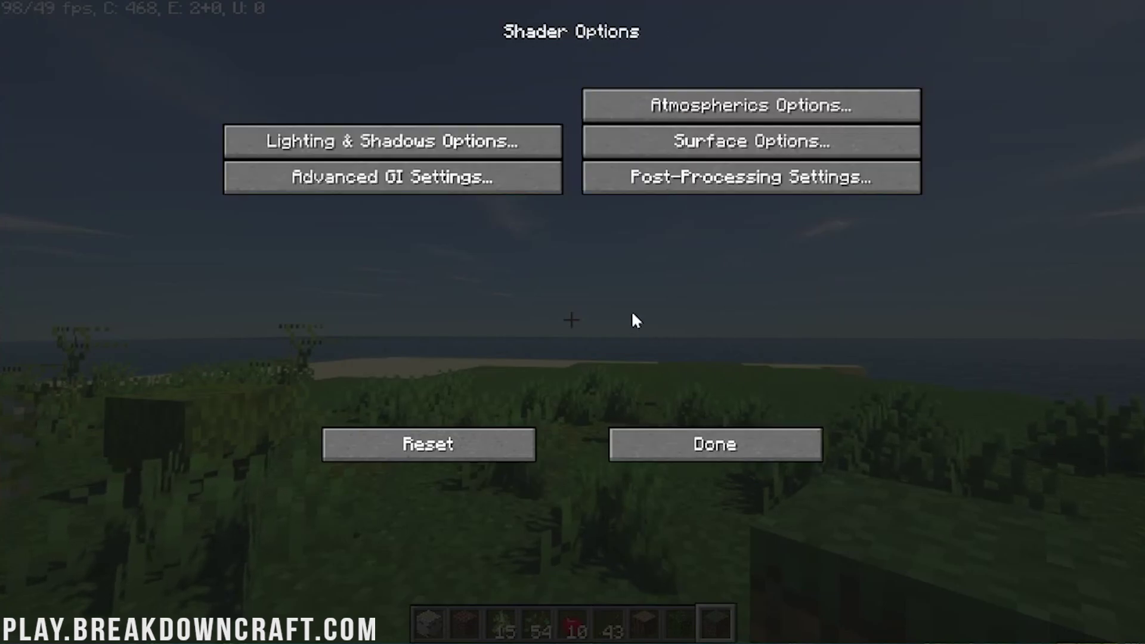
{"action": "left_click", "coordinate": [678, 430]}
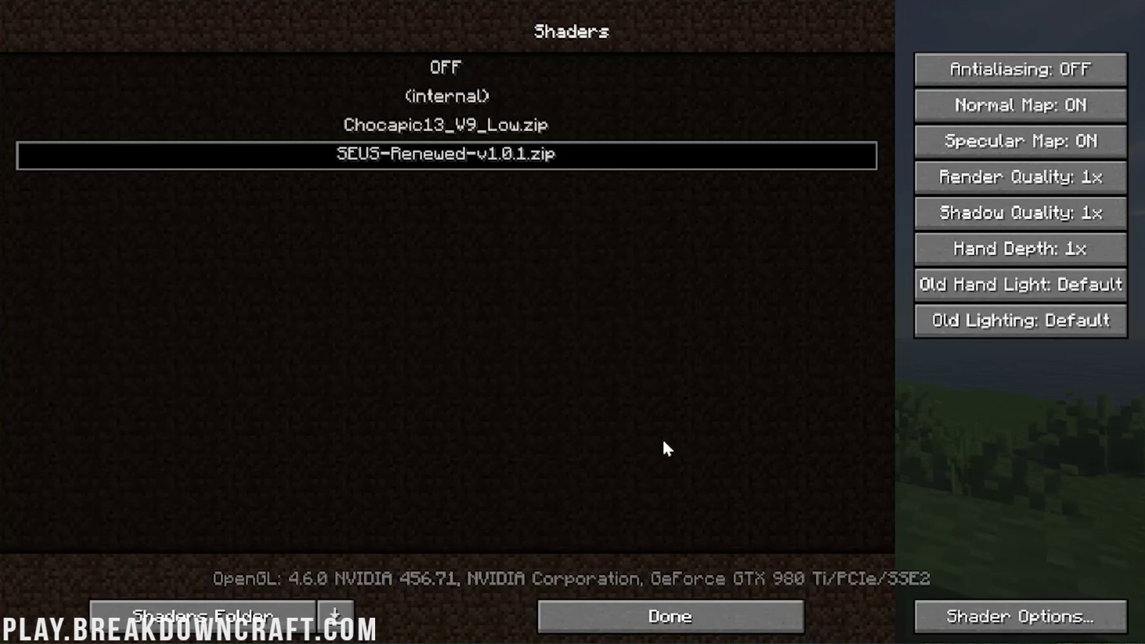
Step: Return to the game world, cross the beach and swim underwater to inspect the SEUS Renewed water effects
{"action": "left_click", "coordinate": [719, 612]}
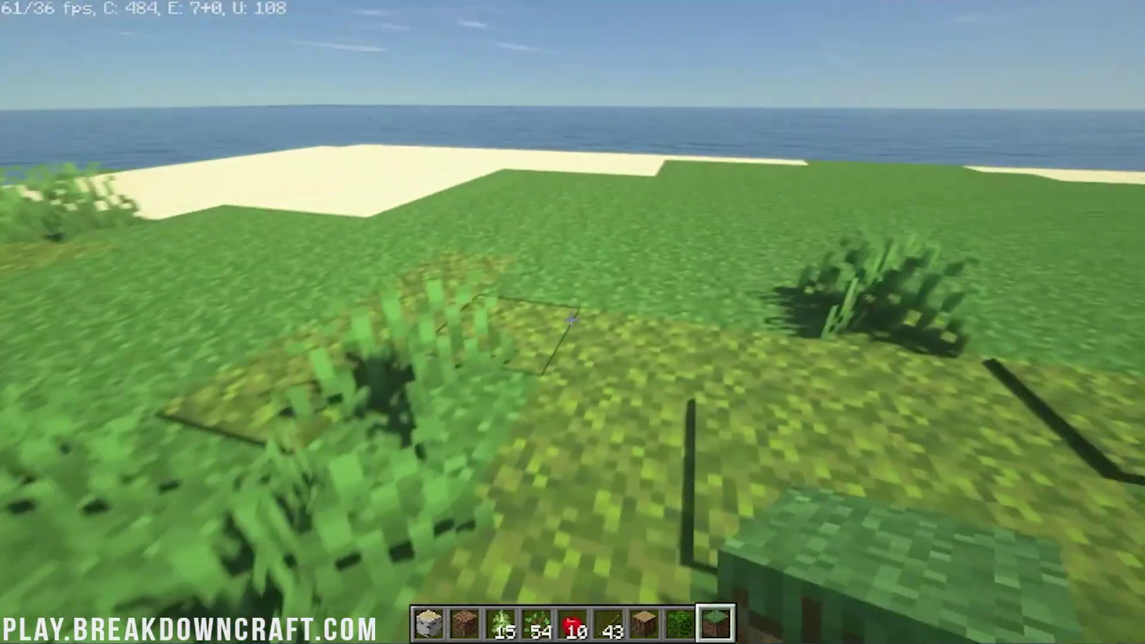
{"action": "key", "text": "w"}
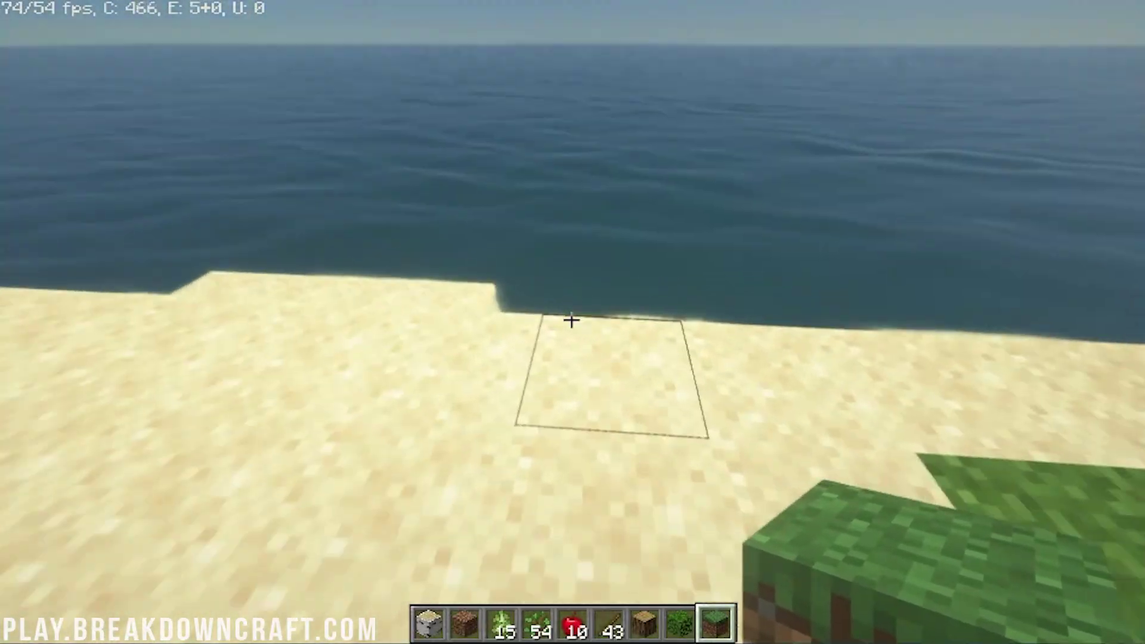
{"action": "key", "text": "w"}
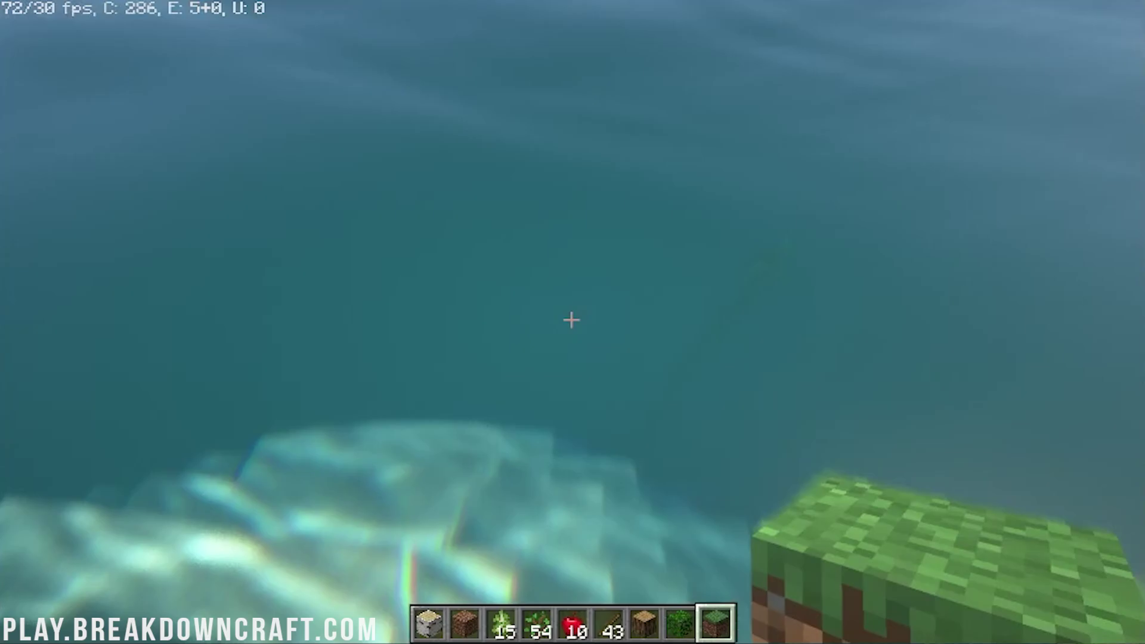
{"action": "key", "text": "w"}
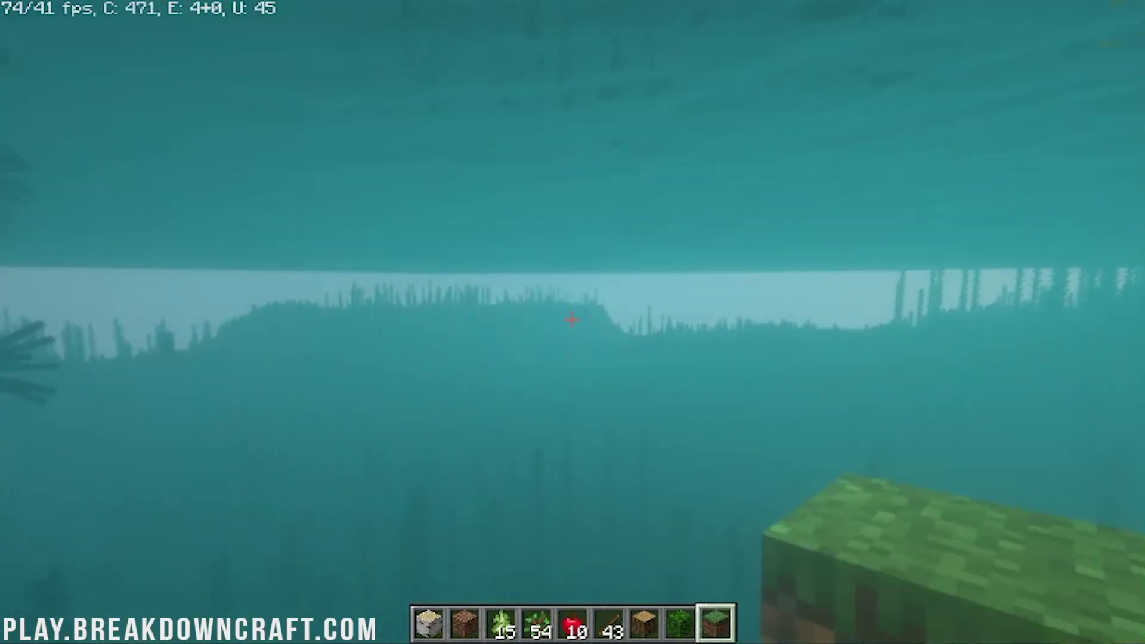
{"action": "key", "text": "w"}
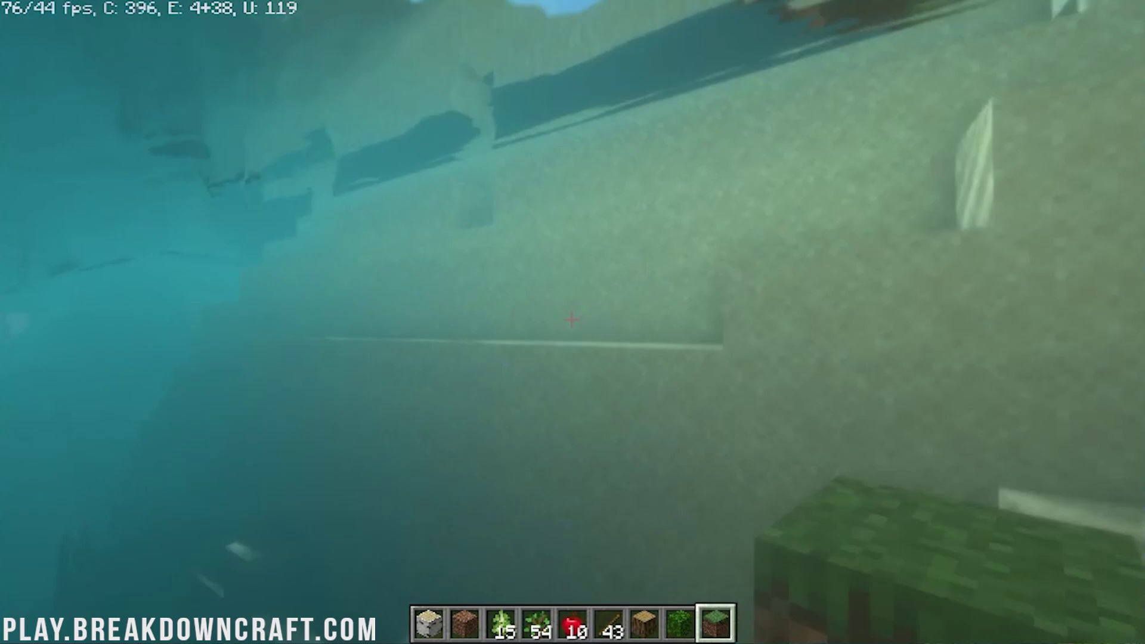
{"action": "key", "text": "w"}
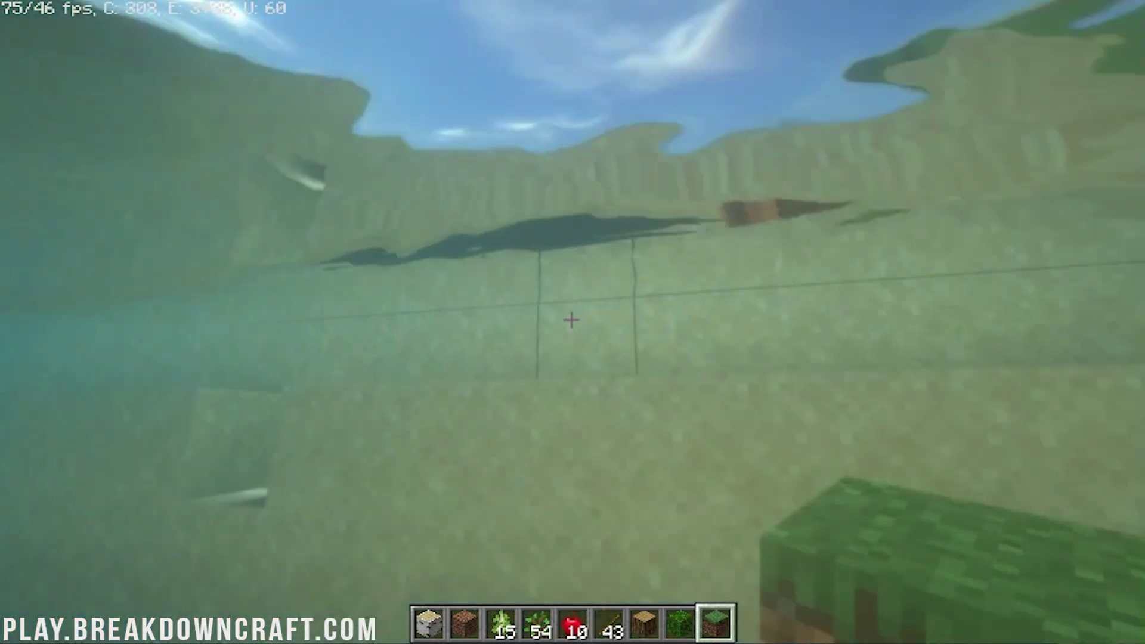
{"action": "key", "text": "w"}
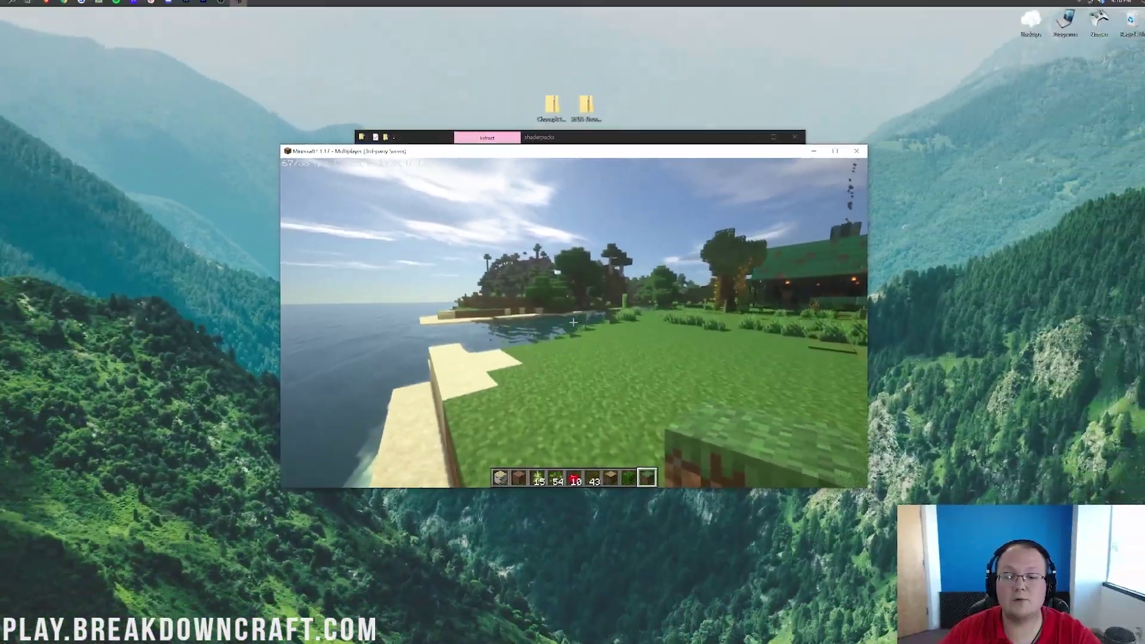
Step: Walk across the grass toward the green-roofed house to inspect the SEUS Renewed lighting, and view the server's player list
{"action": "key", "text": "w"}
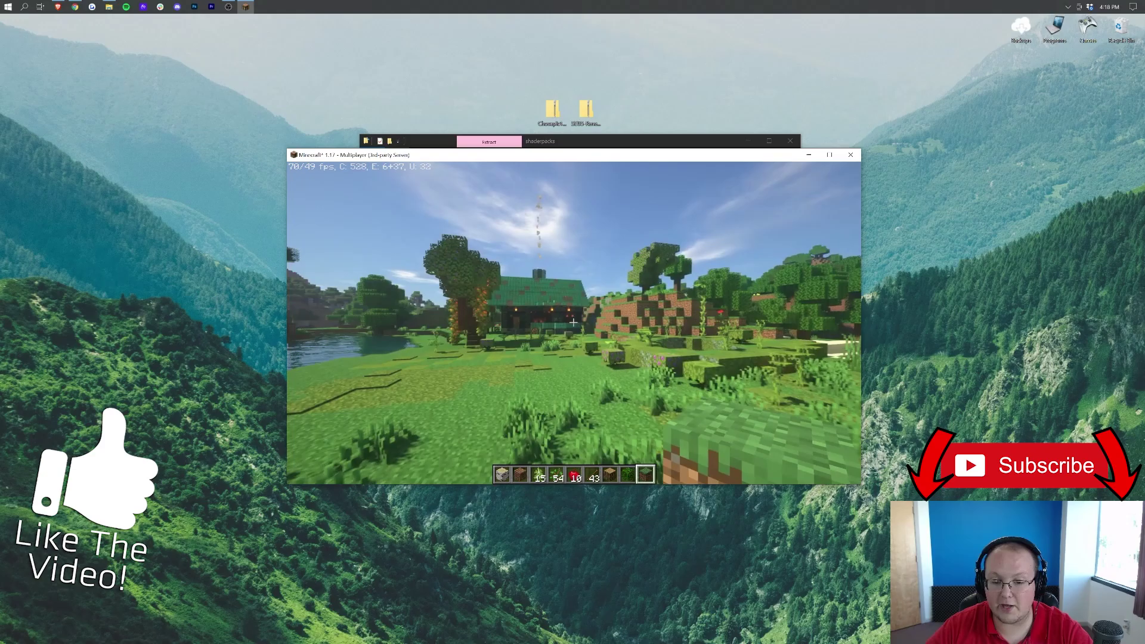
{"action": "key", "text": "w"}
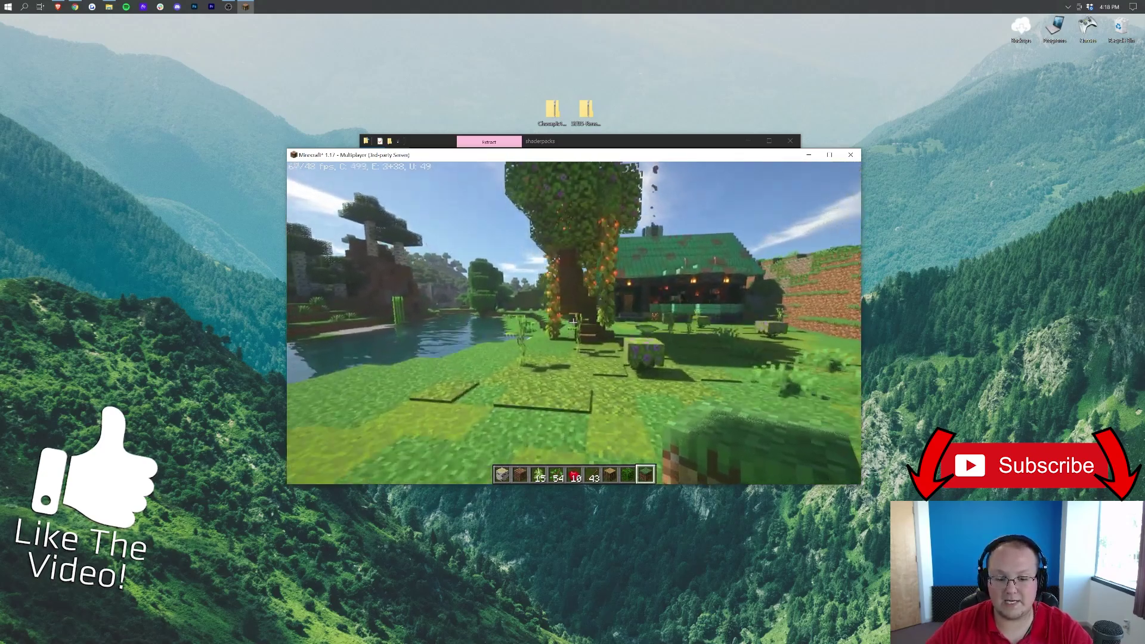
{"action": "key", "text": "w"}
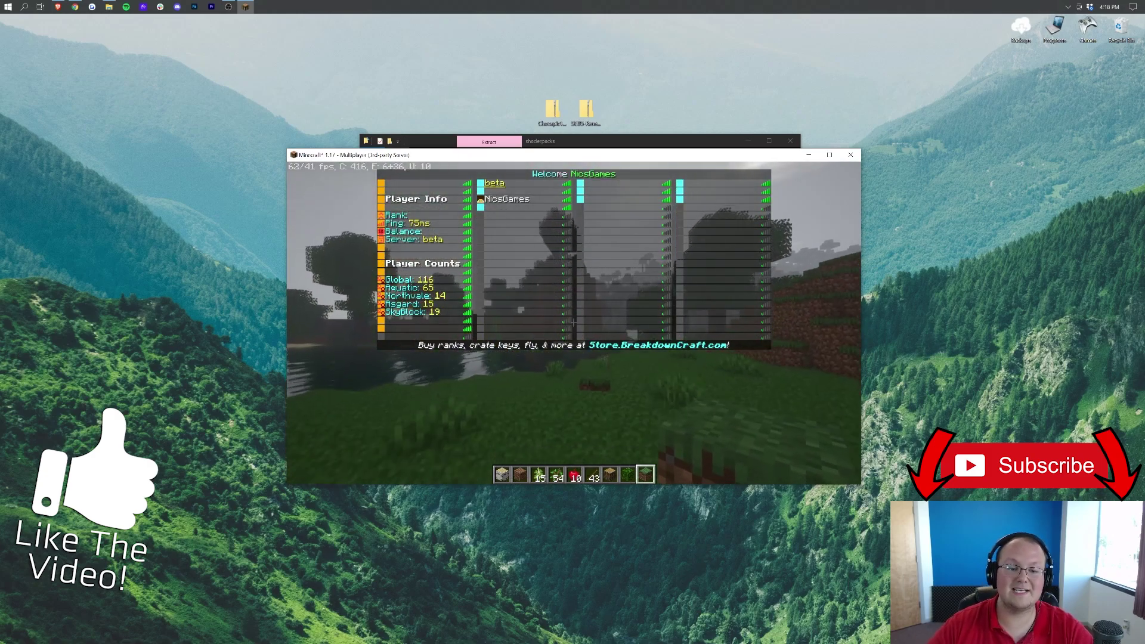
{"action": "key", "text": "Tab"}
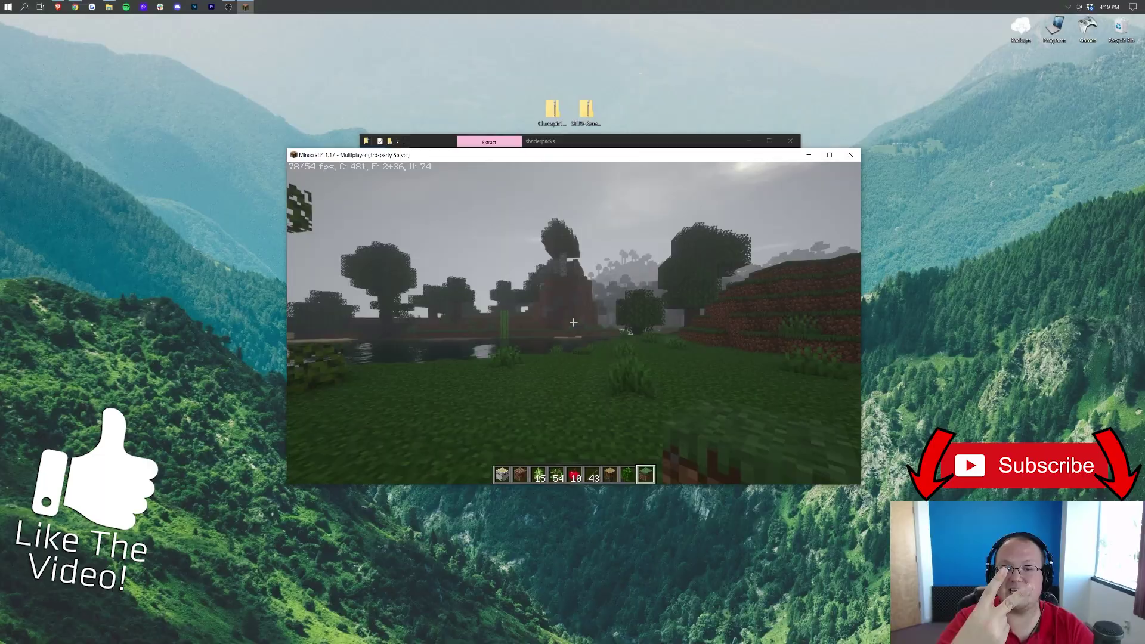